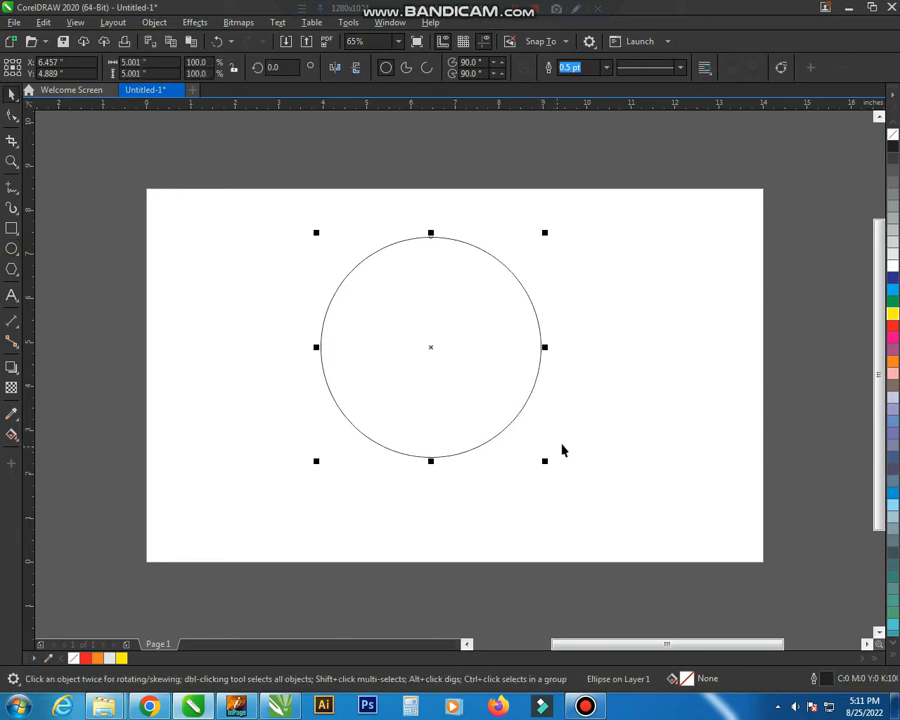
- Centre the circle on the page and set its outline width to 1.5 pt
{"action": "key", "text": "p"}
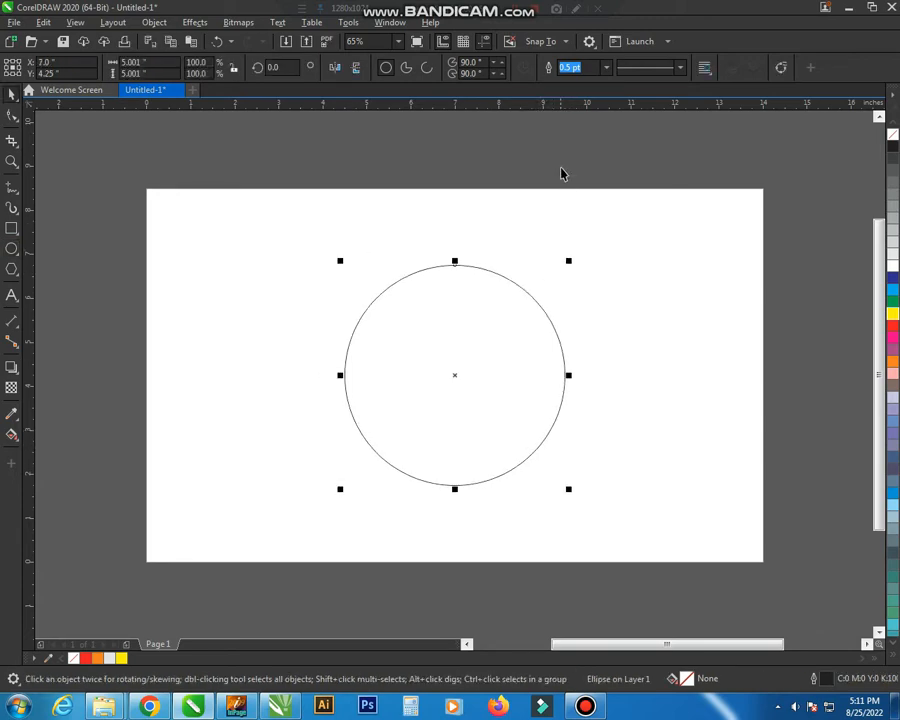
{"action": "left_click", "coordinate": [606, 67]}
{"action": "left_click", "coordinate": [579, 135]}
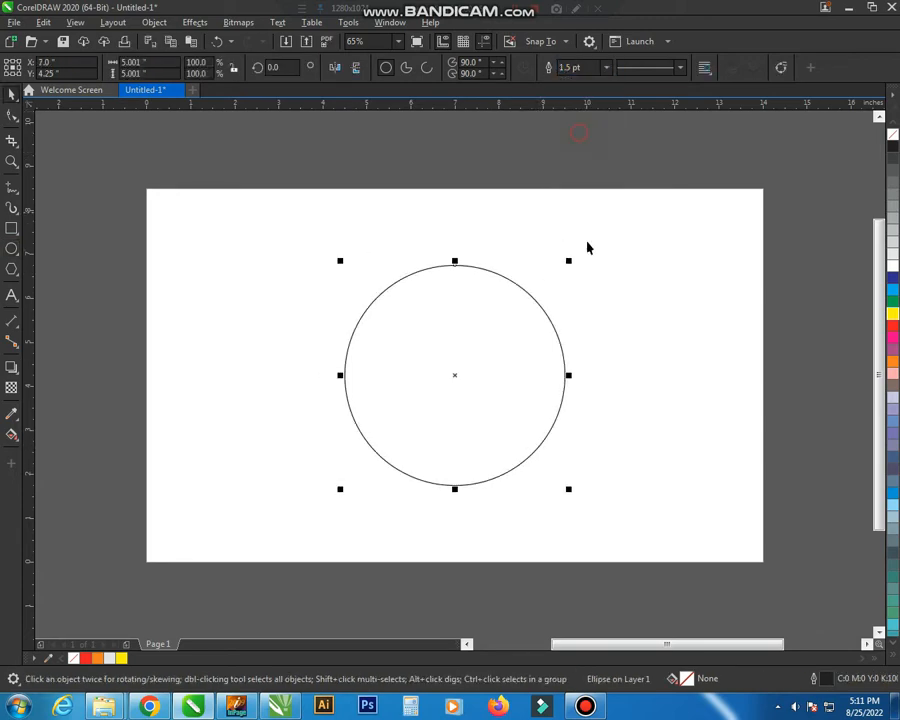
{"action": "left_click", "coordinate": [613, 287]}
- Draw a horizontal rectangle about 9.9 by 1.6 inches across the circle's middle and fully round its corners
{"action": "key", "text": "z"}
{"action": "left_click_drag", "start_coordinate": [243, 179], "coordinate": [709, 546]}
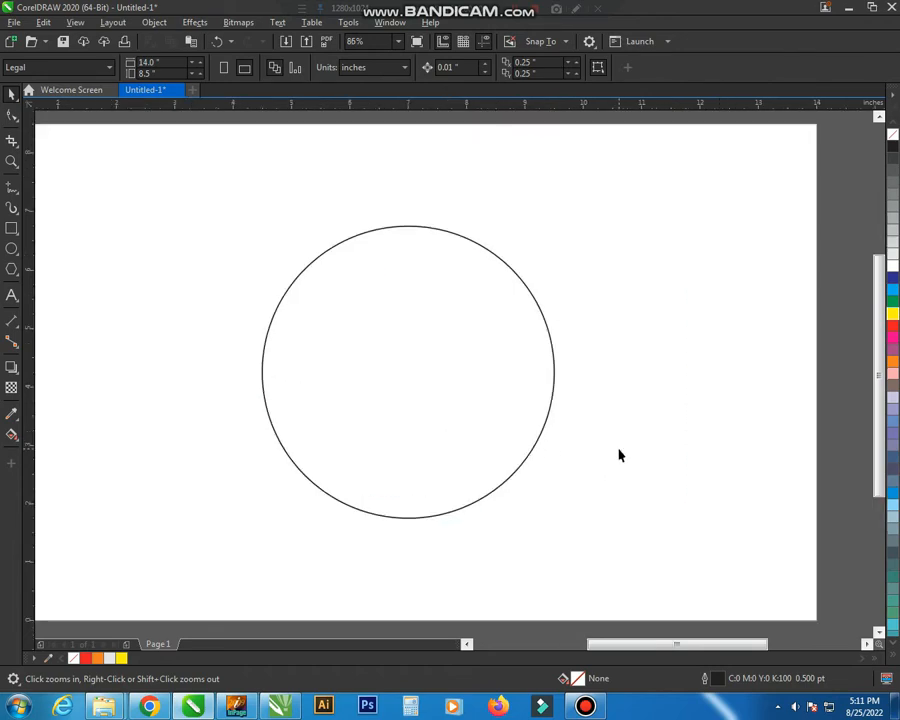
{"action": "left_click", "coordinate": [12, 228]}
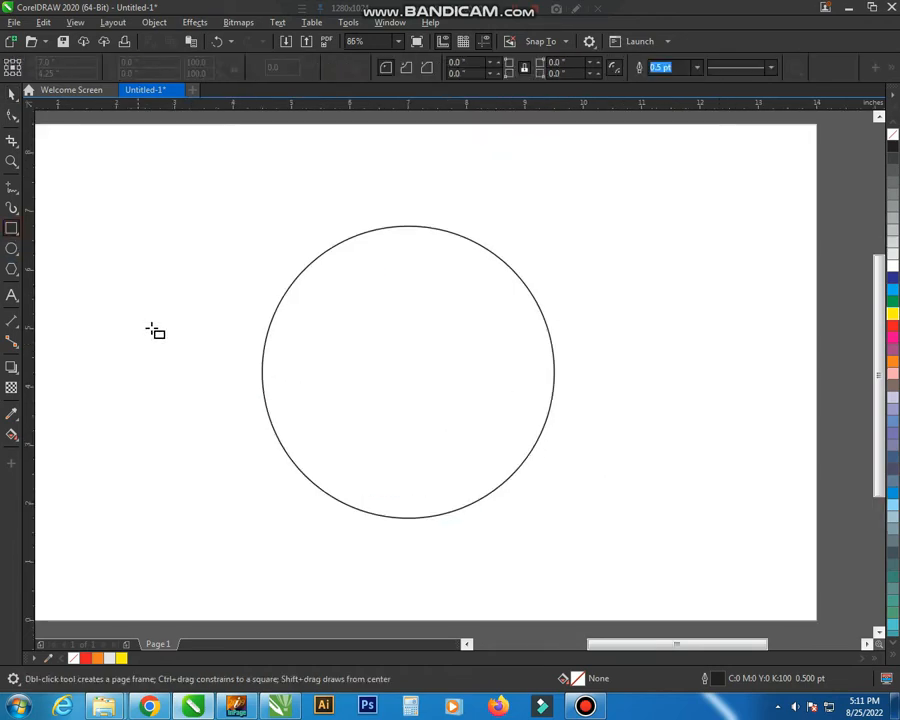
{"action": "left_click_drag", "start_coordinate": [143, 330], "coordinate": [653, 436]}
{"action": "key", "text": "space"}
{"action": "key", "text": "F10"}
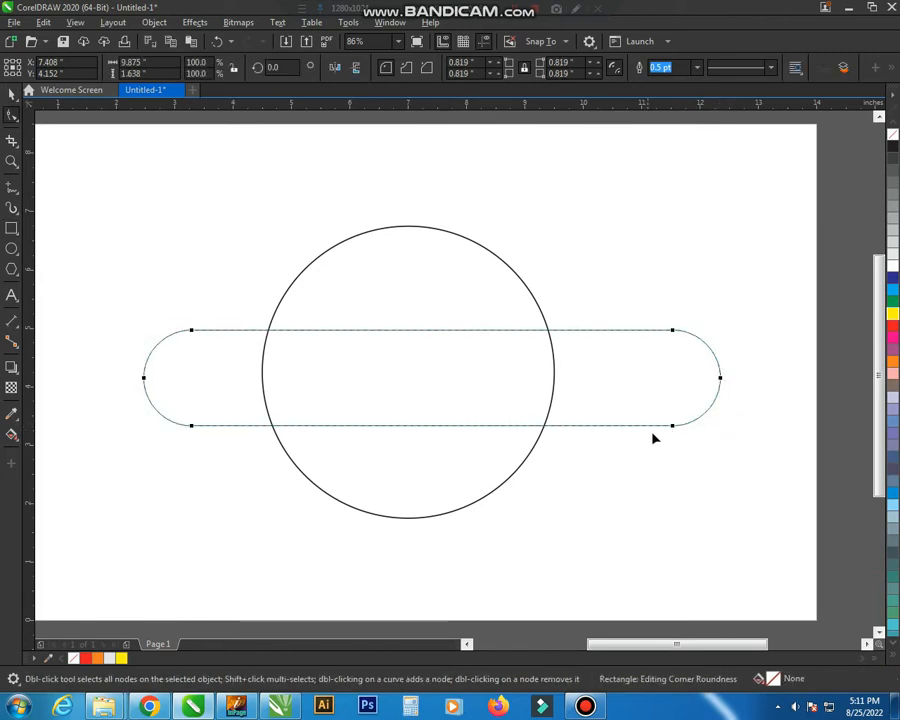
- Create a smaller concentric copy of the rounded bar inside it, about 9.1 by 0.9 inches
{"action": "key", "text": "space"}
{"action": "left_click_drag", "start_coordinate": [723, 431], "coordinate": [594, 440]}
{"action": "left_click_drag", "start_coordinate": [592, 374], "coordinate": [705, 389]}
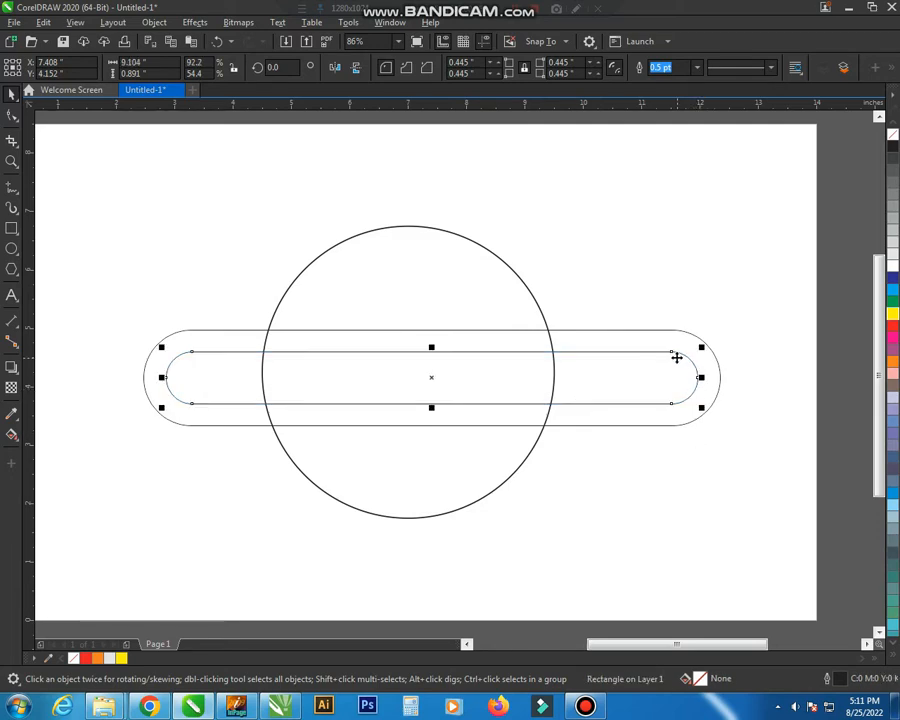
- Set both rounded bars' outlines to 1.5 pt and scale the pair to about 8.4 by 1.4 inches
{"action": "left_click", "coordinate": [652, 286]}
{"action": "left_click", "coordinate": [656, 340]}
{"action": "left_click", "coordinate": [647, 374], "text": "shift"}
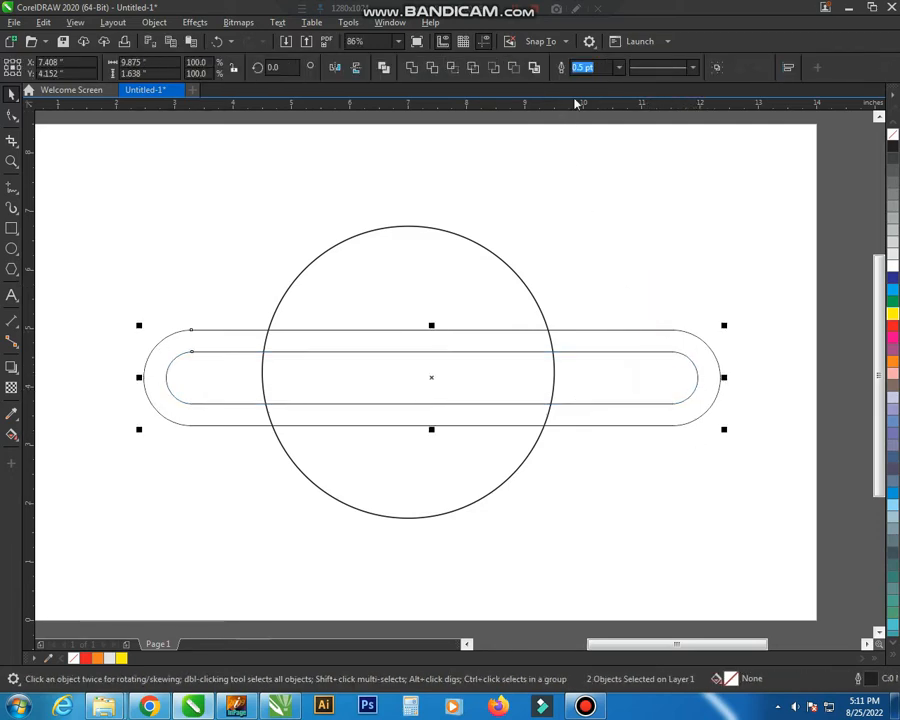
{"action": "left_click", "coordinate": [619, 69]}
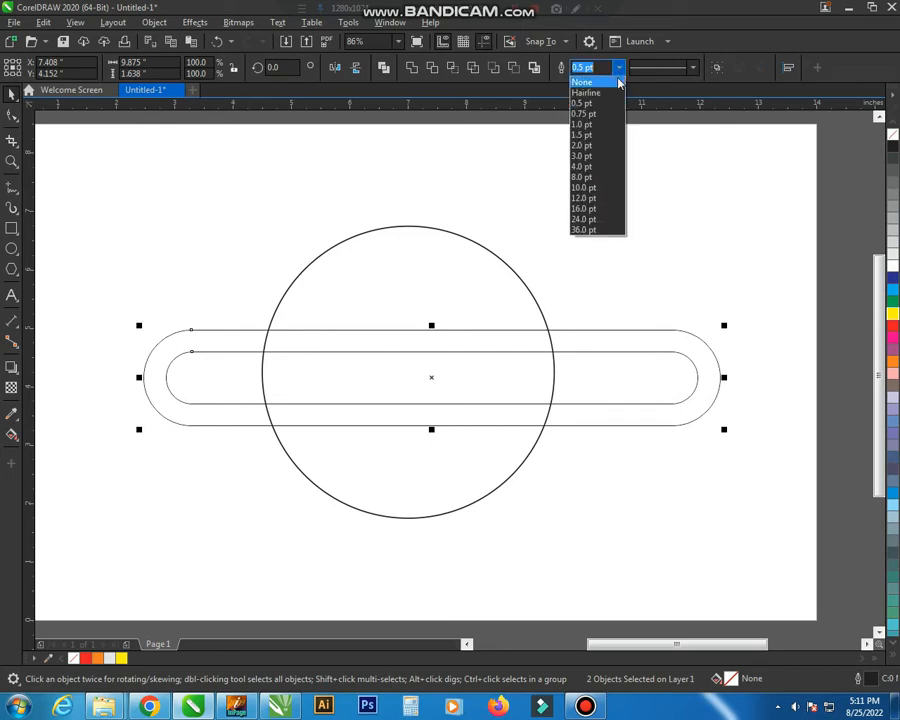
{"action": "left_click", "coordinate": [601, 138]}
{"action": "left_click_drag", "start_coordinate": [726, 429], "coordinate": [680, 422]}
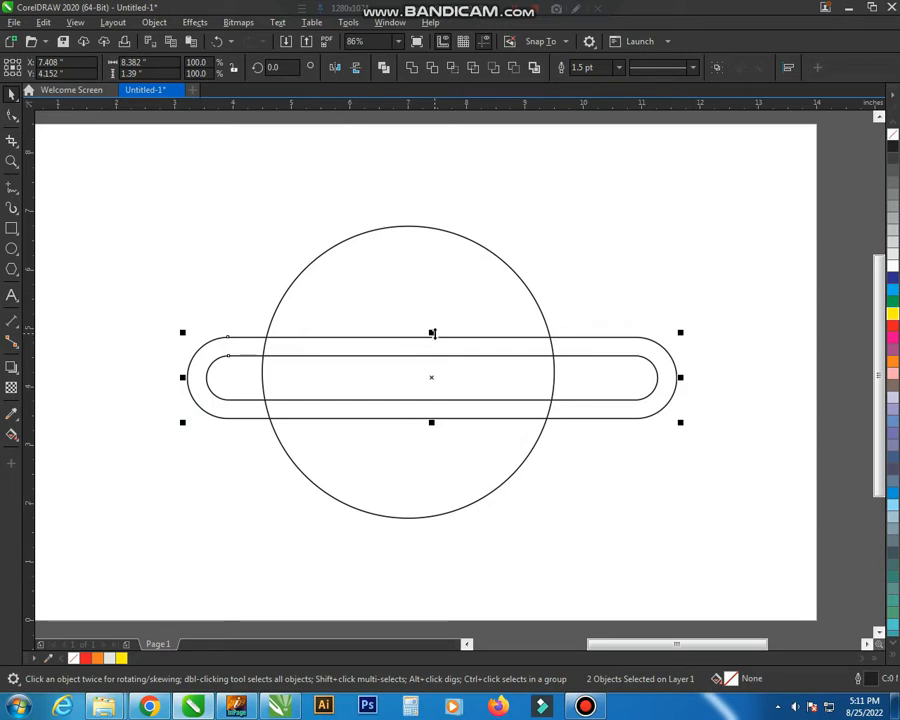
- Mirror a copy of the bar pair downward and shift it left so the two pairs' adjoining borders overlap inside the circle
{"action": "left_click_drag", "start_coordinate": [434, 333], "coordinate": [435, 448]}
{"action": "right_click", "coordinate": [434, 446]}
{"action": "left_click_drag", "start_coordinate": [638, 464], "coordinate": [354, 451]}
{"action": "key", "text": "z"}
{"action": "left_click_drag", "start_coordinate": [175, 345], "coordinate": [378, 500]}
{"action": "left_click_drag", "start_coordinate": [365, 364], "coordinate": [370, 306]}
{"action": "scroll", "coordinate": [378, 380], "scroll_direction": "down", "scroll_amount": 2}
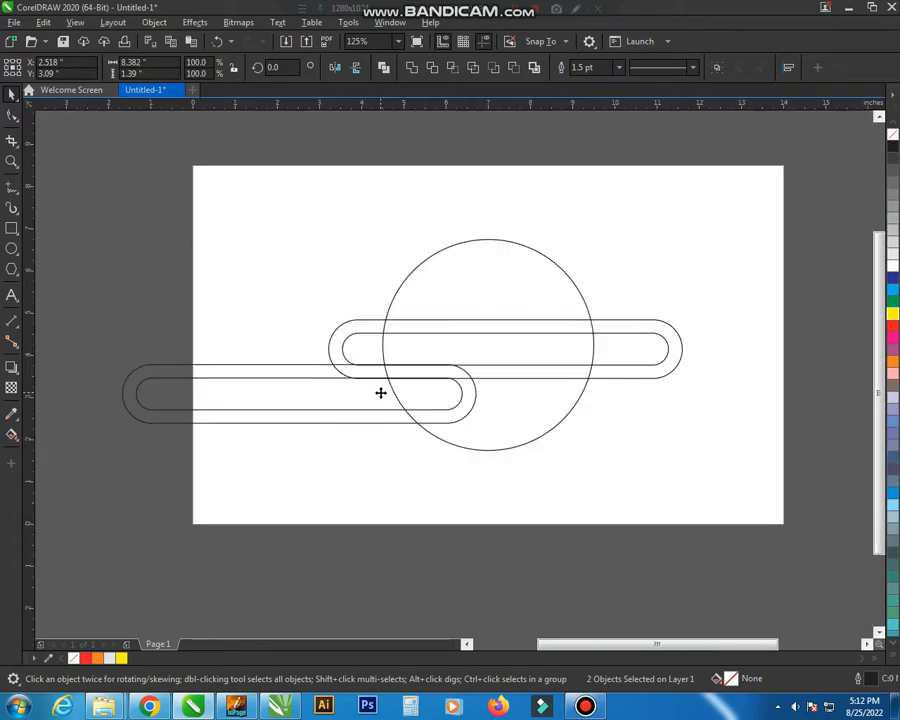
- Group the four rounded bars and align the group's centre with the circle horizontally and vertically
{"action": "left_click", "coordinate": [730, 304]}
{"action": "left_click_drag", "start_coordinate": [735, 305], "coordinate": [112, 453]}
{"action": "key", "text": "ctrl+g"}
{"action": "left_click", "coordinate": [524, 294], "text": "shift"}
{"action": "key", "text": "c"}
{"action": "key", "text": "e"}
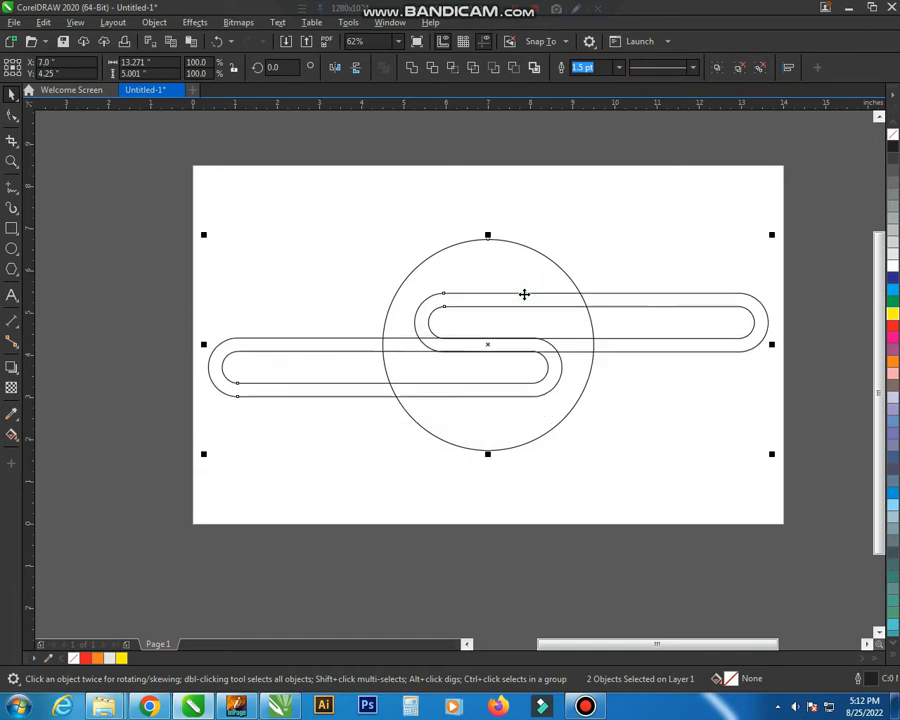
- Rotate the group of rounded bars by 23 degrees
{"action": "left_click", "coordinate": [568, 240]}
{"action": "key", "text": "F2"}
{"action": "mouse_move", "coordinate": [149, 182]}
{"action": "left_mouse_down"}
{"action": "mouse_move", "coordinate": [649, 405]}
{"action": "mouse_move", "coordinate": [853, 530]}
{"action": "left_mouse_up"}
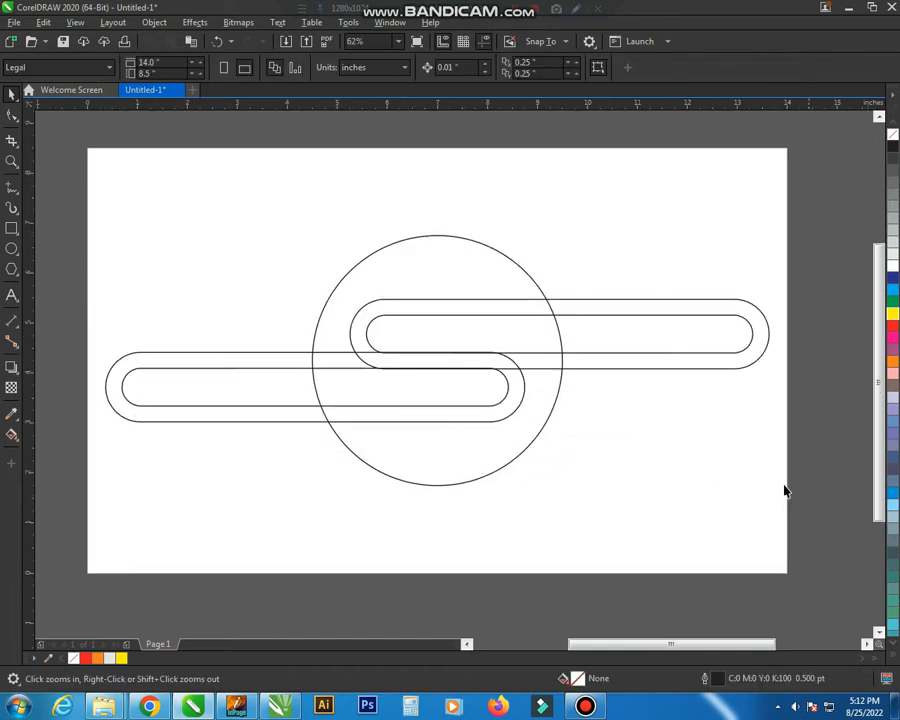
{"action": "left_click", "coordinate": [645, 337]}
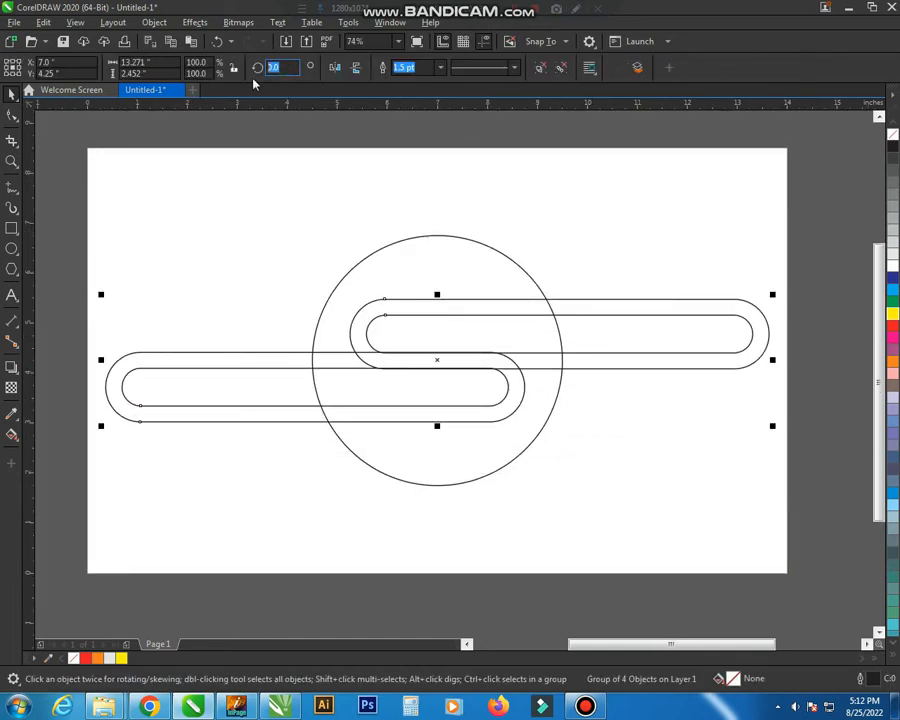
{"action": "type", "text": "23"}
{"action": "key", "text": "Return"}
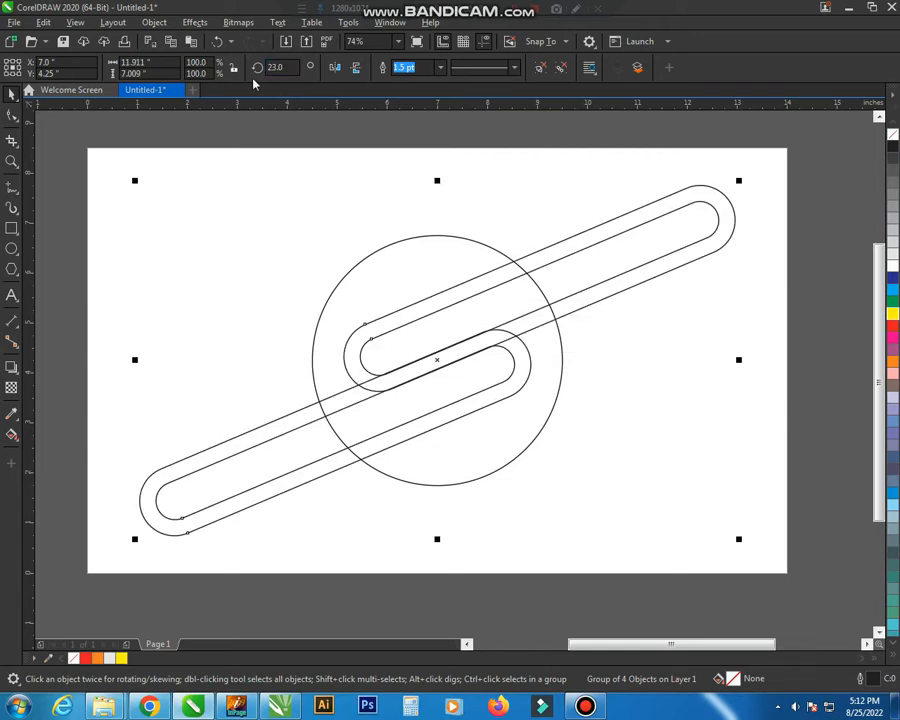
- Scale the rotated group about its centre to about 10.4 by 6.1 inches
{"action": "left_click", "coordinate": [649, 386]}
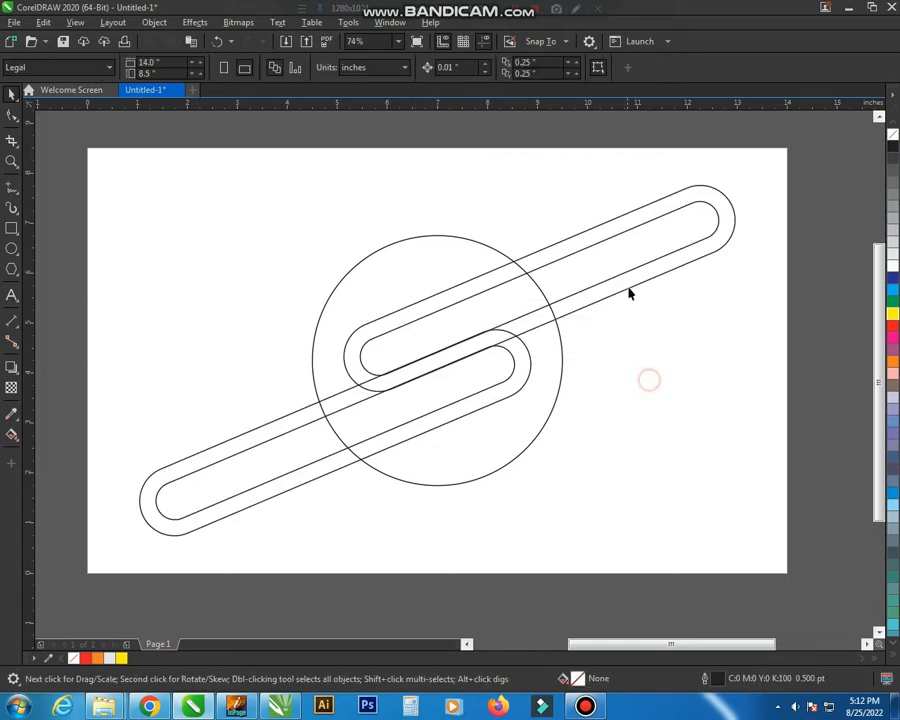
{"action": "left_click", "coordinate": [621, 263]}
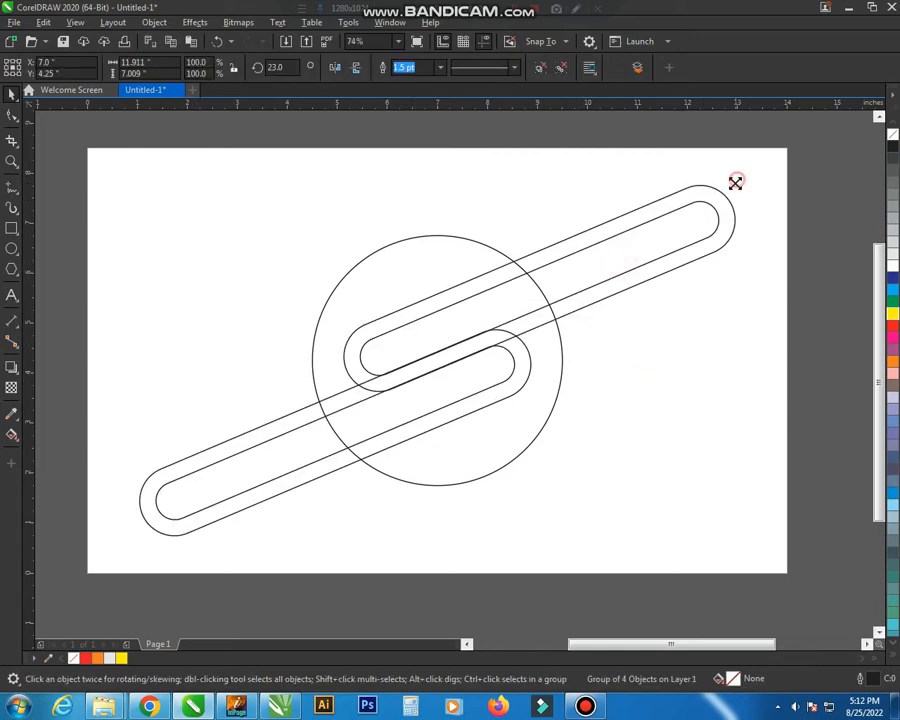
{"action": "left_click_drag", "start_coordinate": [737, 184], "coordinate": [703, 203]}
{"action": "left_click", "coordinate": [630, 349]}
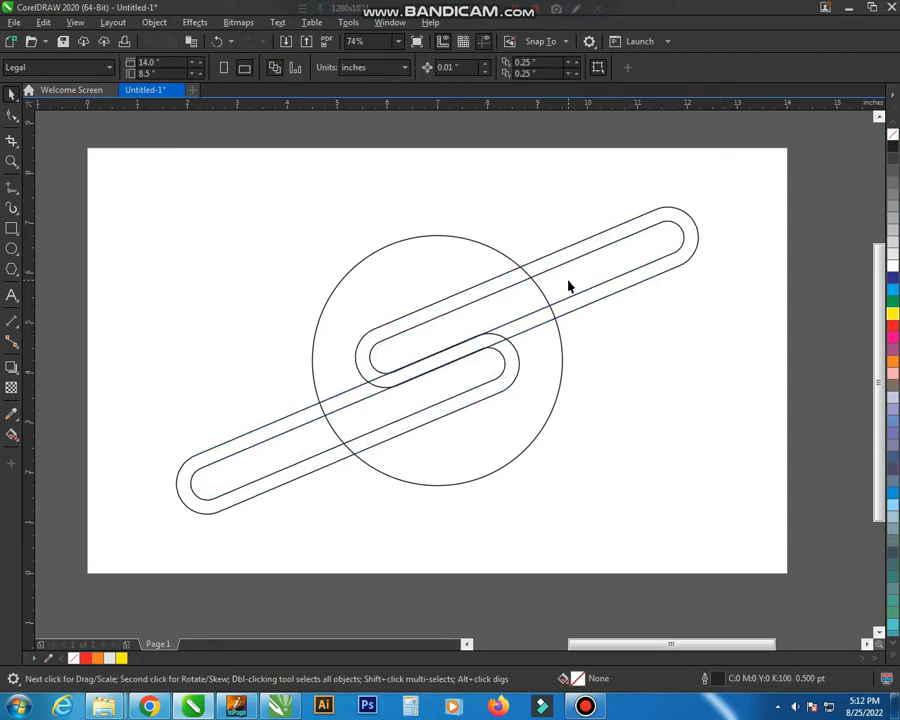
- Ungroup the rounded bars and fill the two inner bars with yellow
{"action": "left_click", "coordinate": [567, 282]}
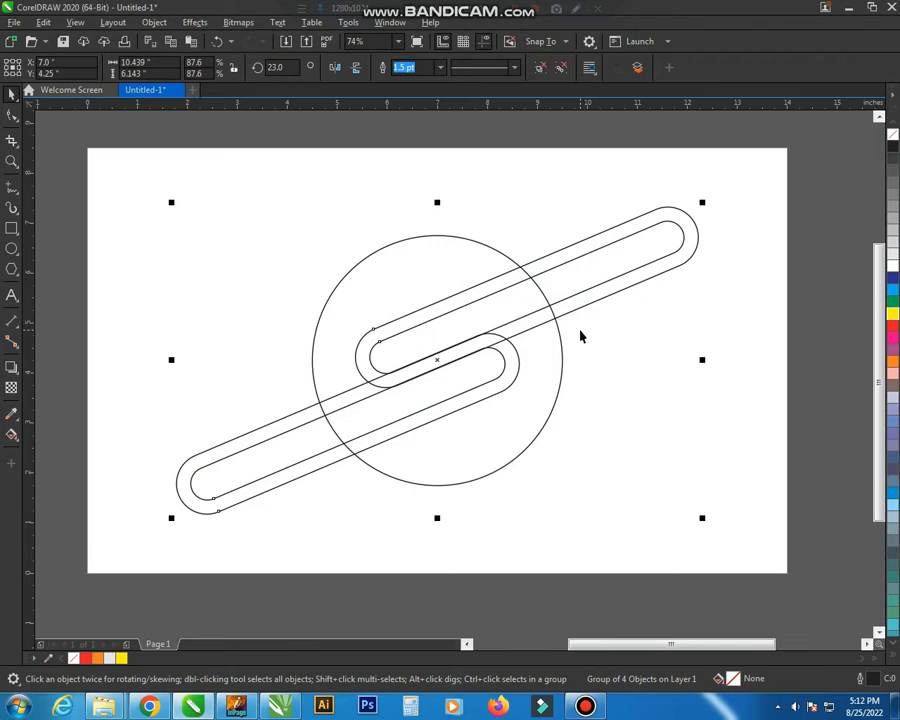
{"action": "key", "text": "ctrl+u"}
{"action": "left_click", "coordinate": [660, 365]}
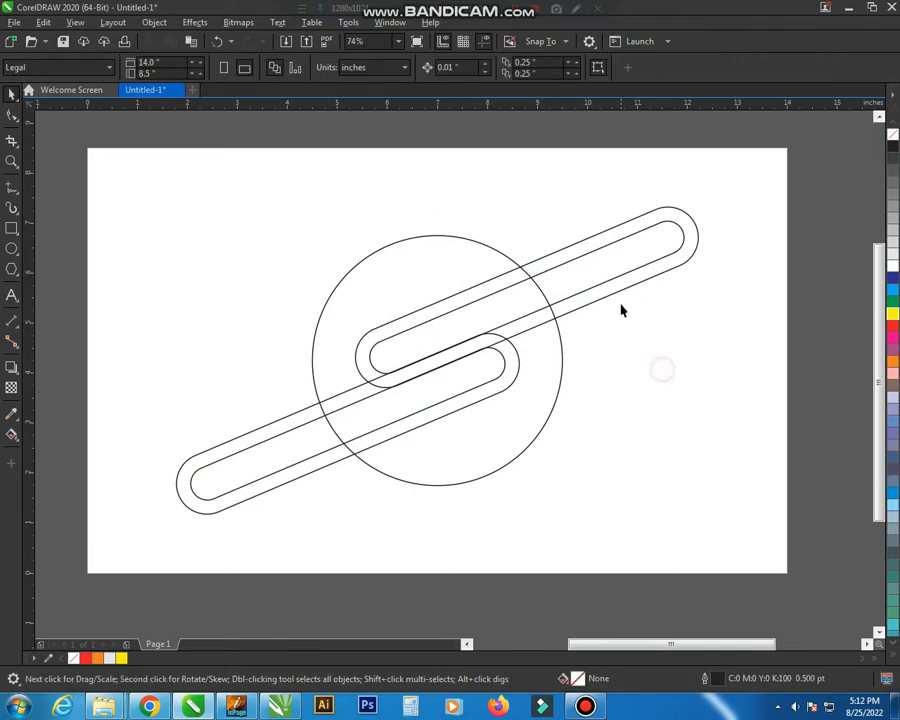
{"action": "left_click", "coordinate": [618, 272]}
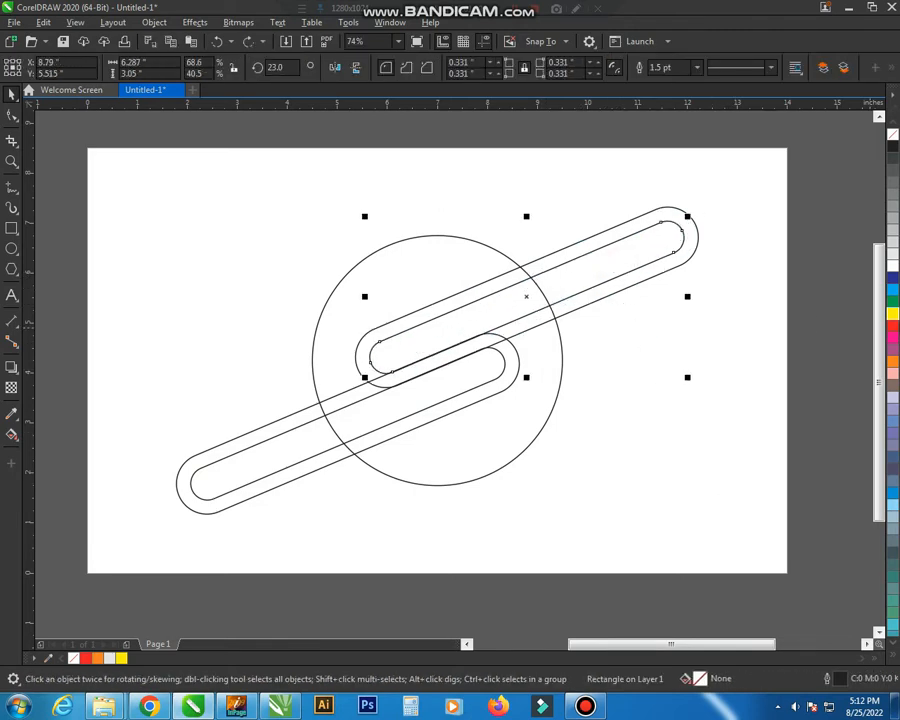
{"action": "left_click", "coordinate": [892, 314]}
{"action": "left_click", "coordinate": [449, 363]}
{"action": "key", "text": "ctrl+r"}
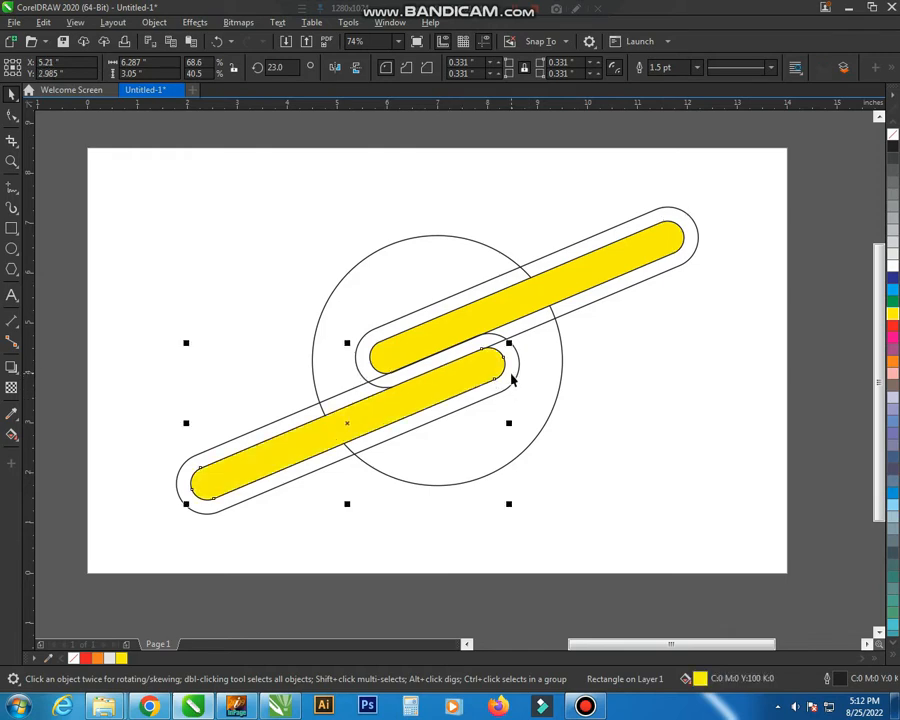
- Fill the two outer rounded bars with 20% black grey
{"action": "left_click", "coordinate": [512, 378]}
{"action": "left_click", "coordinate": [895, 242]}
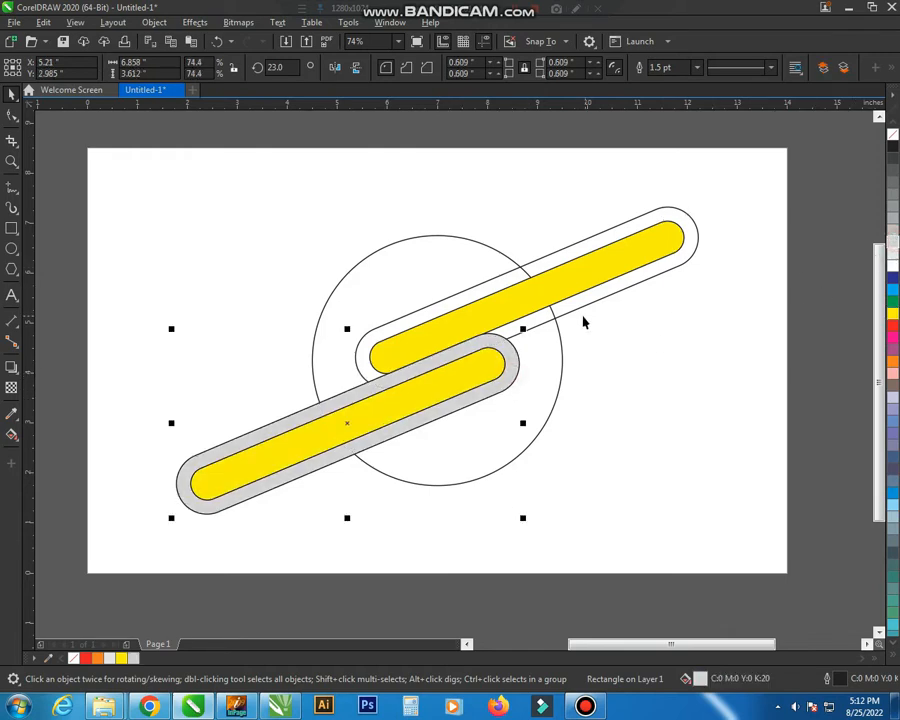
{"action": "left_click", "coordinate": [579, 306]}
{"action": "key", "text": "ctrl+r"}
{"action": "left_click", "coordinate": [648, 353]}
- Delete the grey outer bar around the upper yellow bar
{"action": "key", "text": "z"}
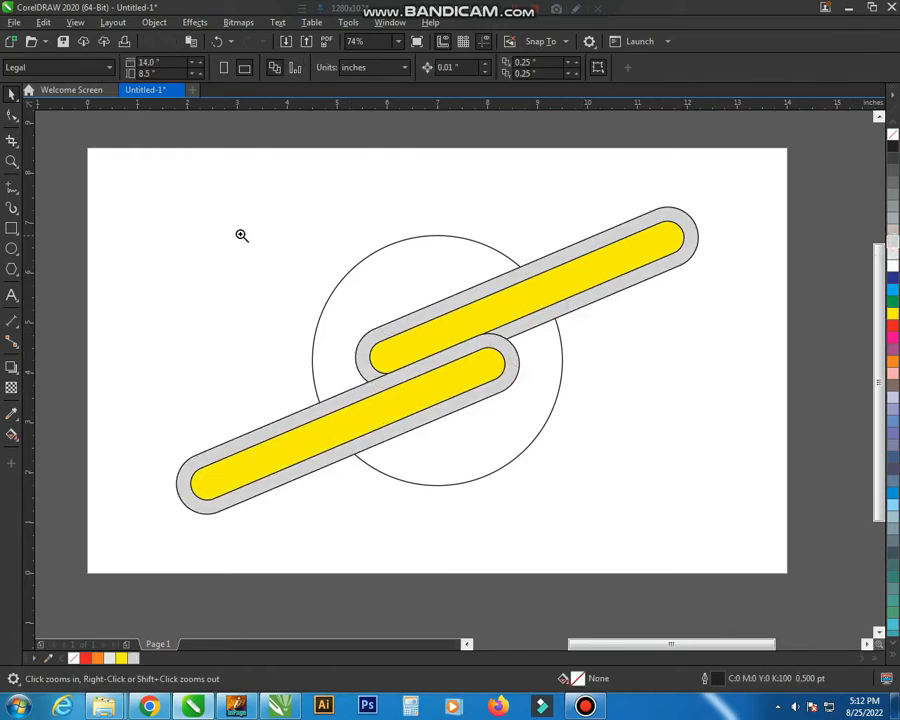
{"action": "left_click_drag", "start_coordinate": [133, 181], "coordinate": [745, 556]}
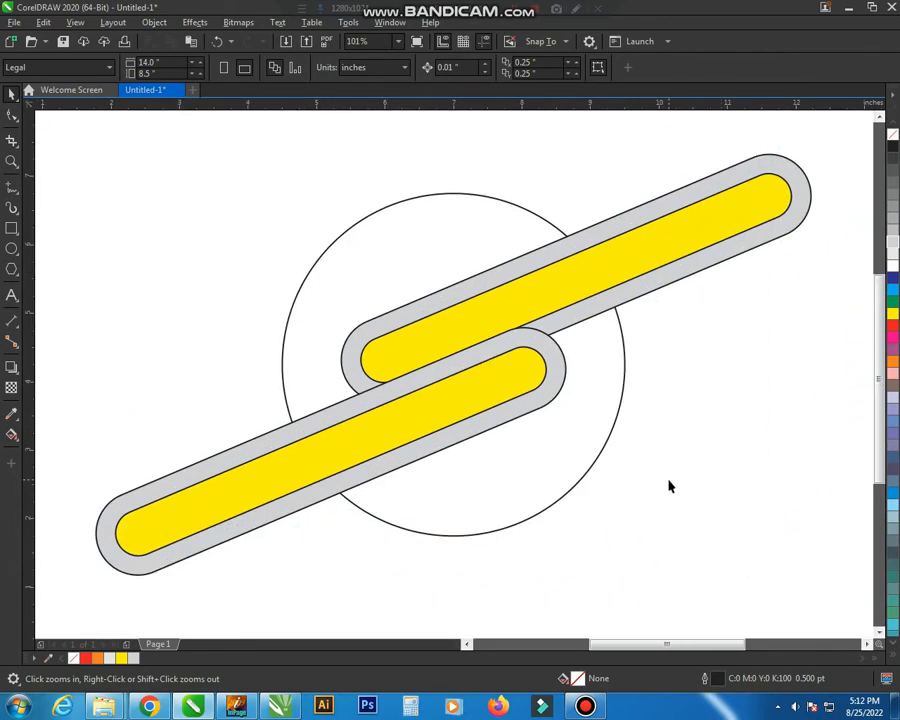
{"action": "key", "text": "space"}
{"action": "left_click", "coordinate": [607, 312]}
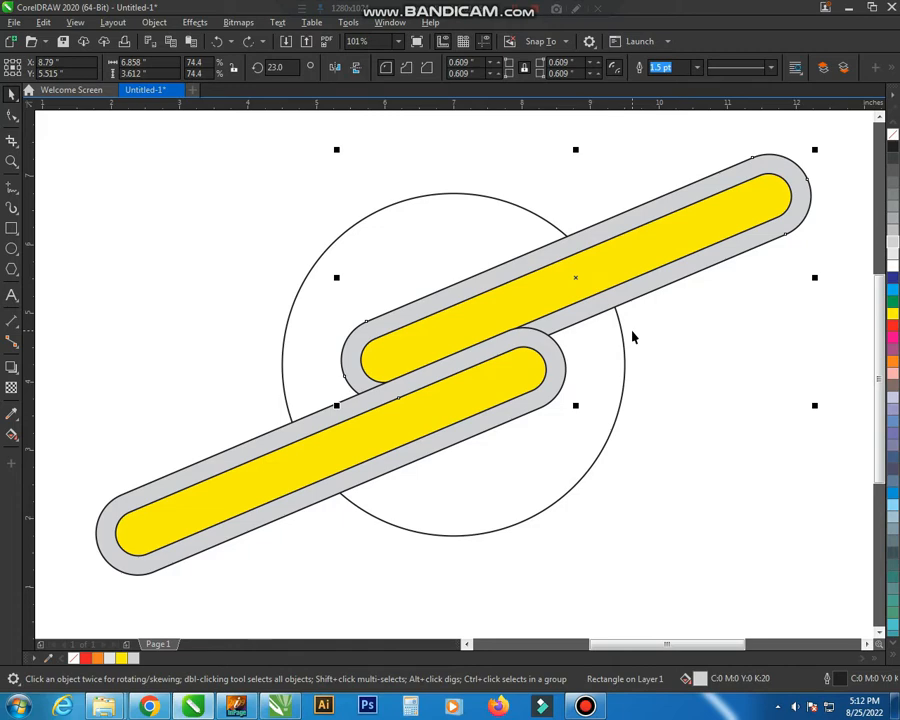
{"action": "key", "text": "Delete"}
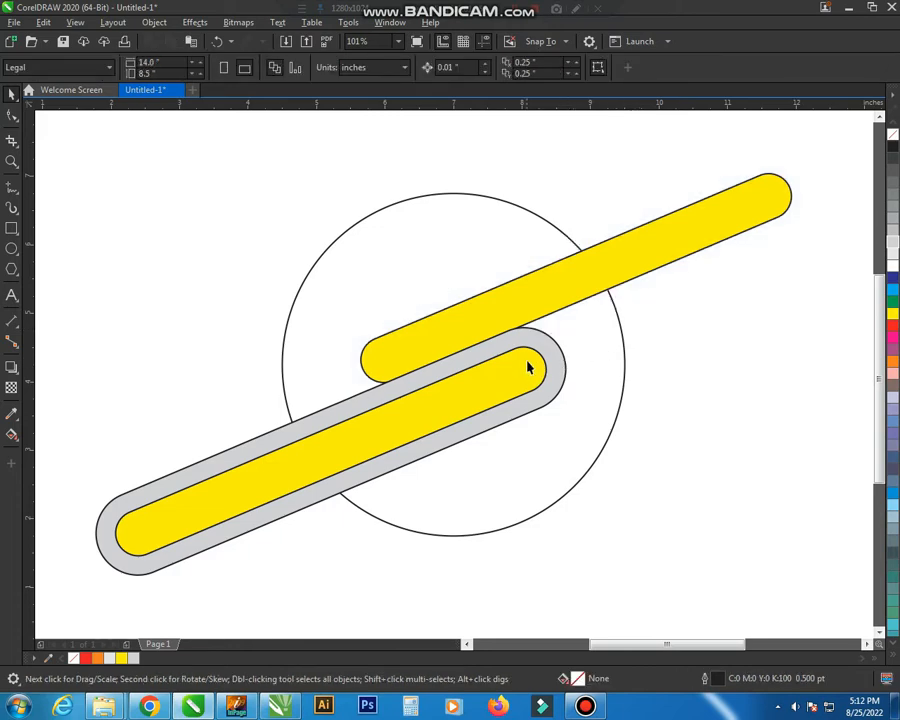
- Intersect the circle with the upper yellow bar and delete the original bar, keeping only the part inside the circle
{"action": "left_click", "coordinate": [539, 311]}
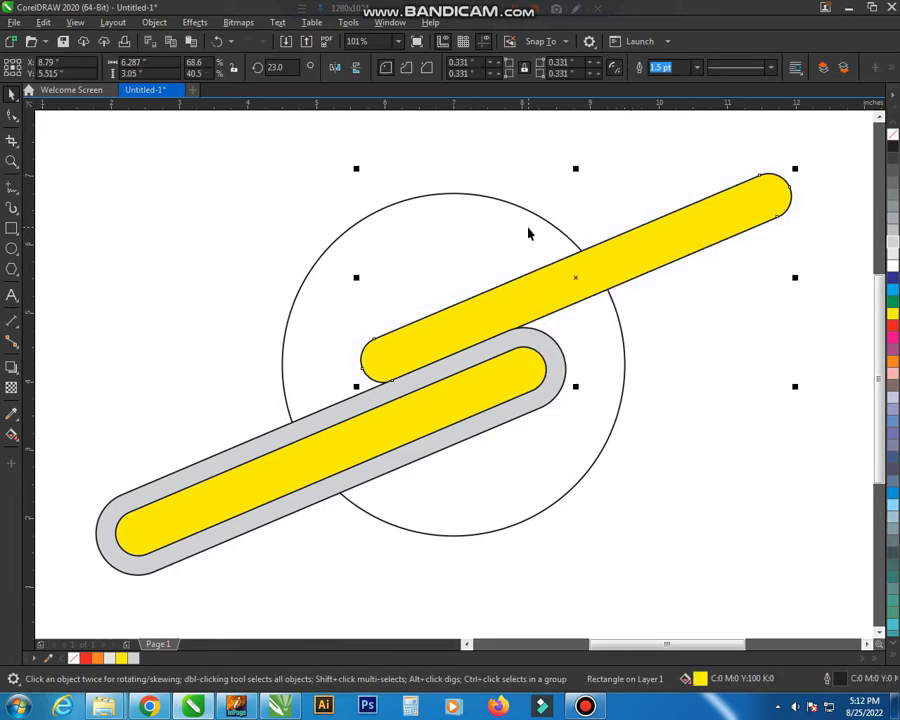
{"action": "left_click", "coordinate": [527, 228]}
{"action": "left_click", "coordinate": [618, 172]}
{"action": "left_click", "coordinate": [501, 220]}
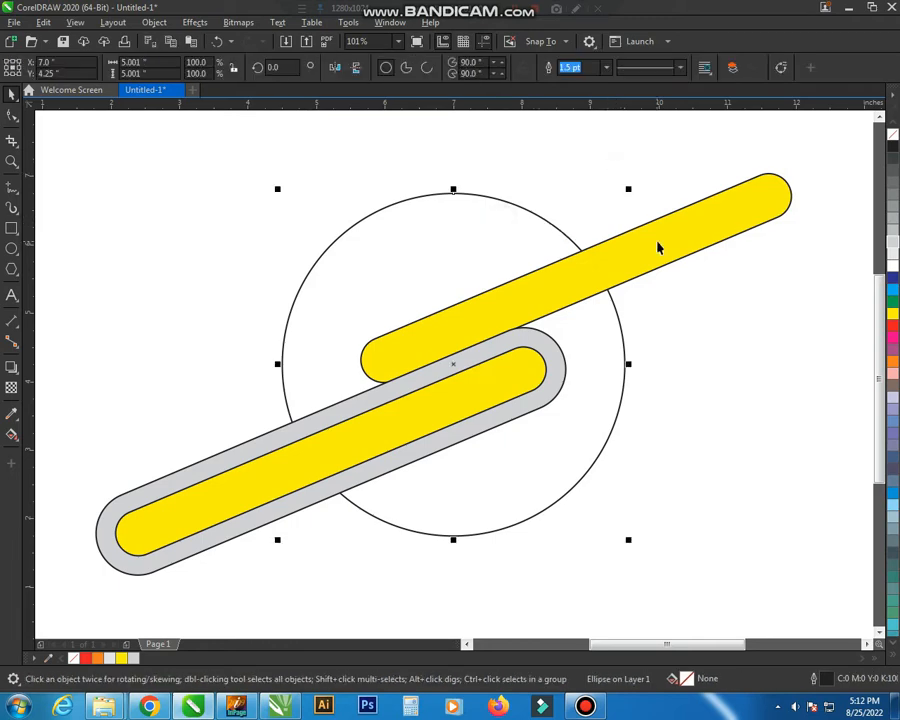
{"action": "left_click", "coordinate": [658, 247], "text": "shift"}
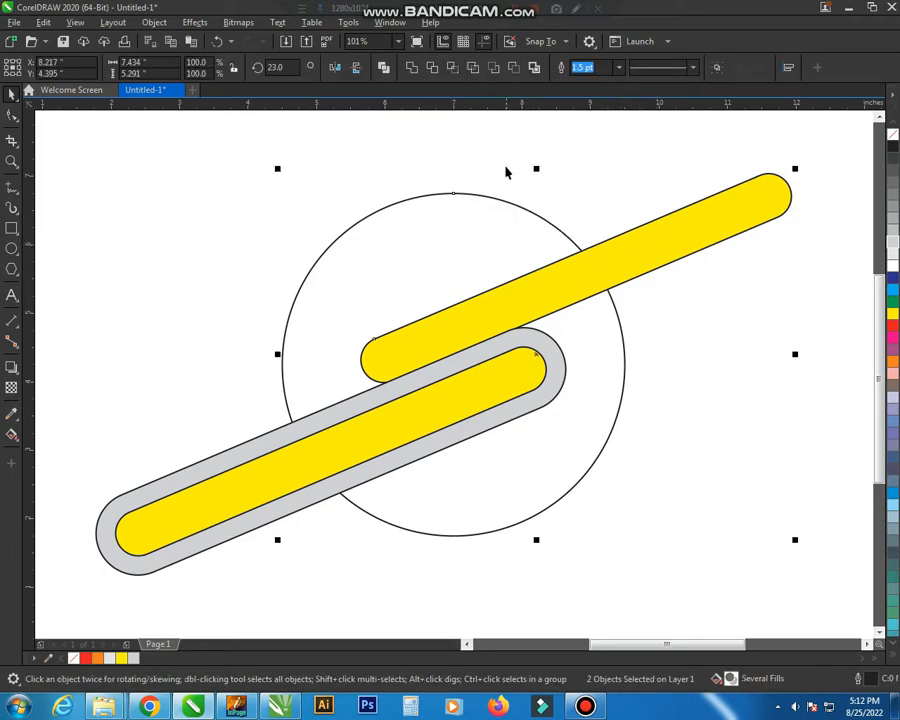
{"action": "left_click", "coordinate": [453, 75]}
{"action": "left_click", "coordinate": [575, 155]}
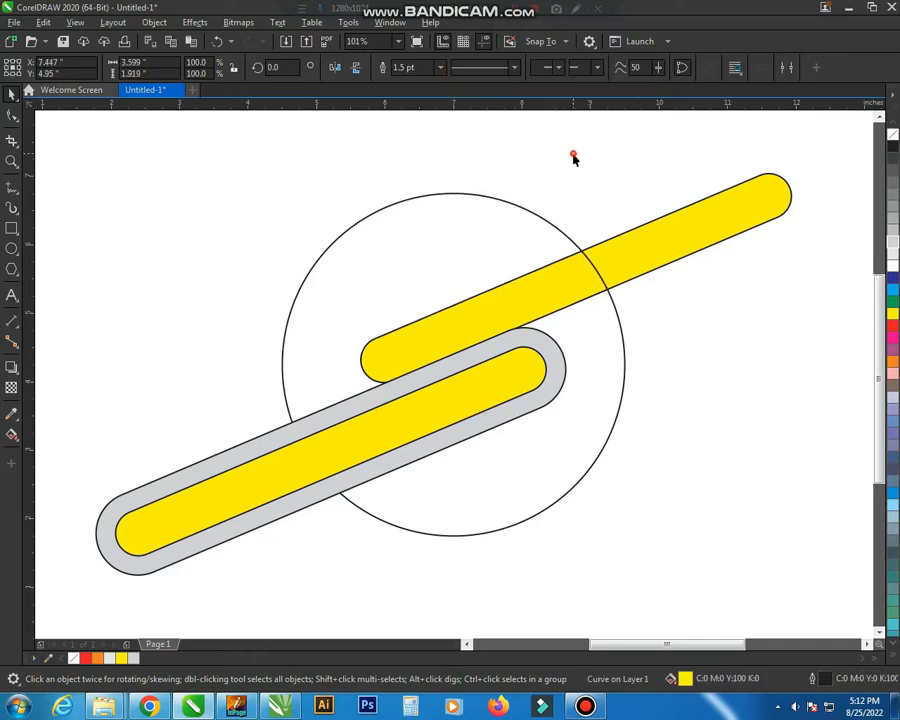
{"action": "left_click", "coordinate": [644, 270]}
{"action": "key", "text": "Delete"}
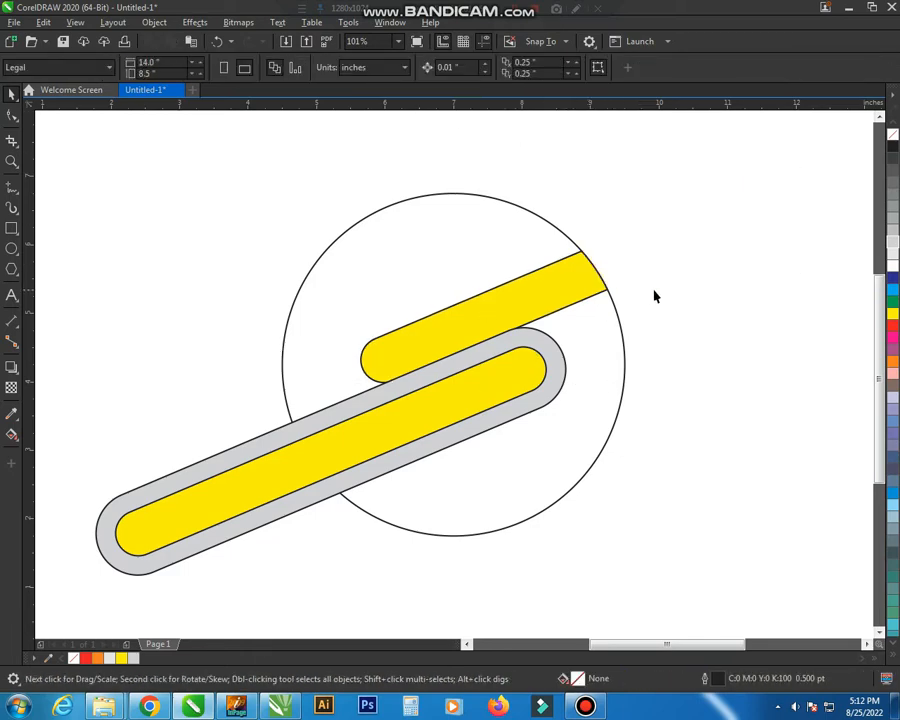
- Trim the circle using the upper yellow bar and the grey outer bar
{"action": "left_click", "coordinate": [548, 349]}
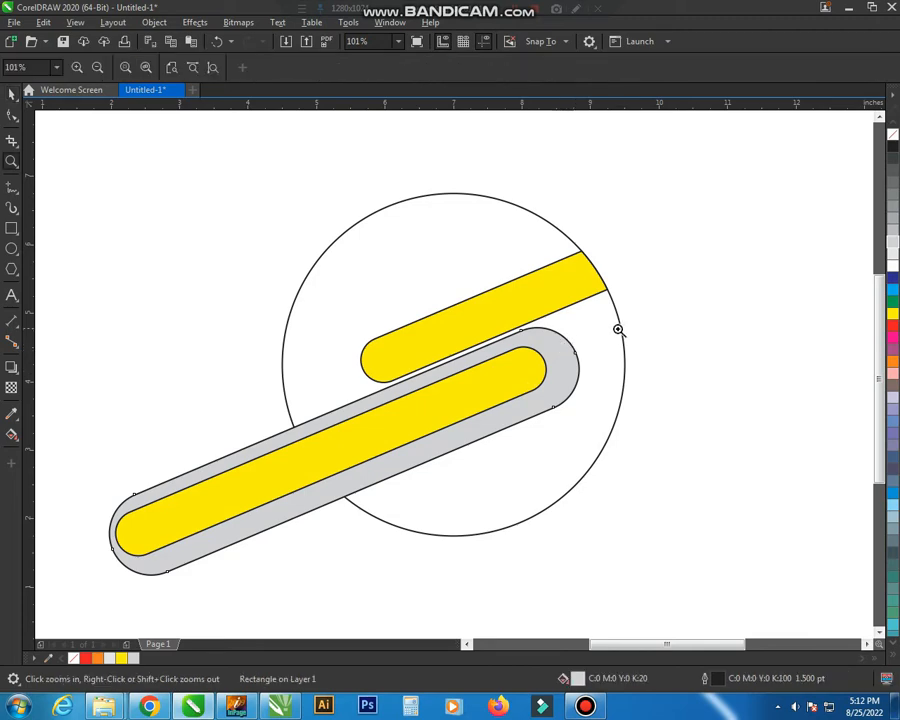
{"action": "left_click", "coordinate": [548, 302]}
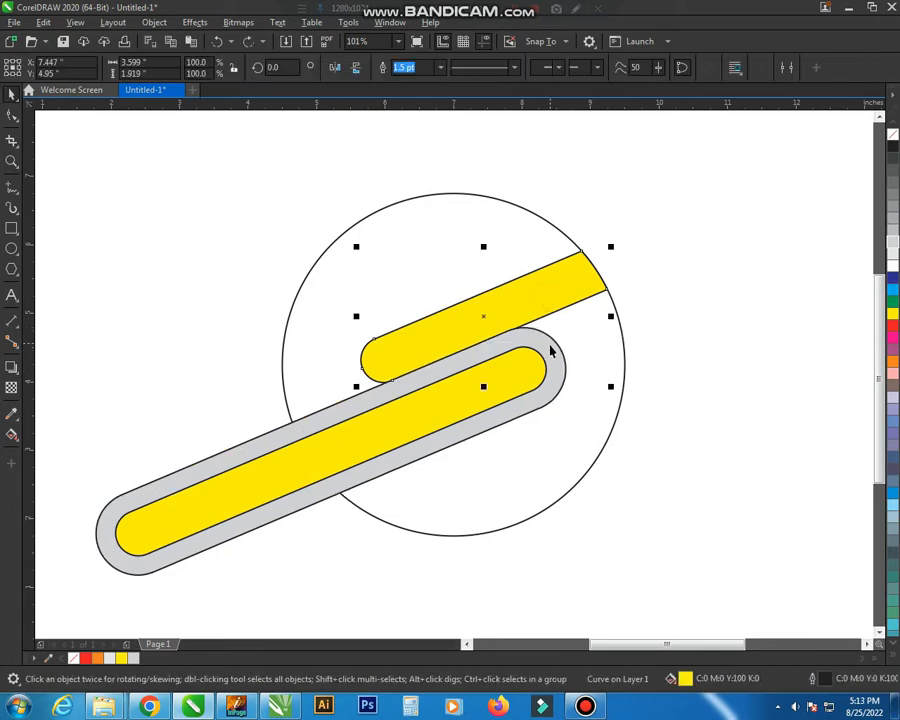
{"action": "left_click", "coordinate": [548, 357], "text": "shift"}
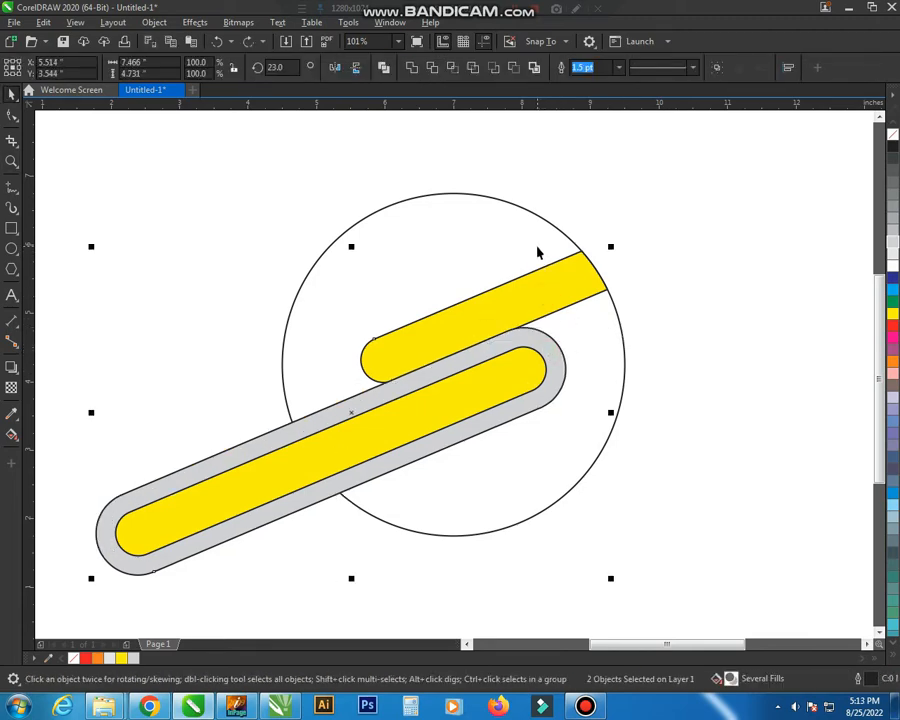
{"action": "left_click", "coordinate": [535, 245], "text": "shift"}
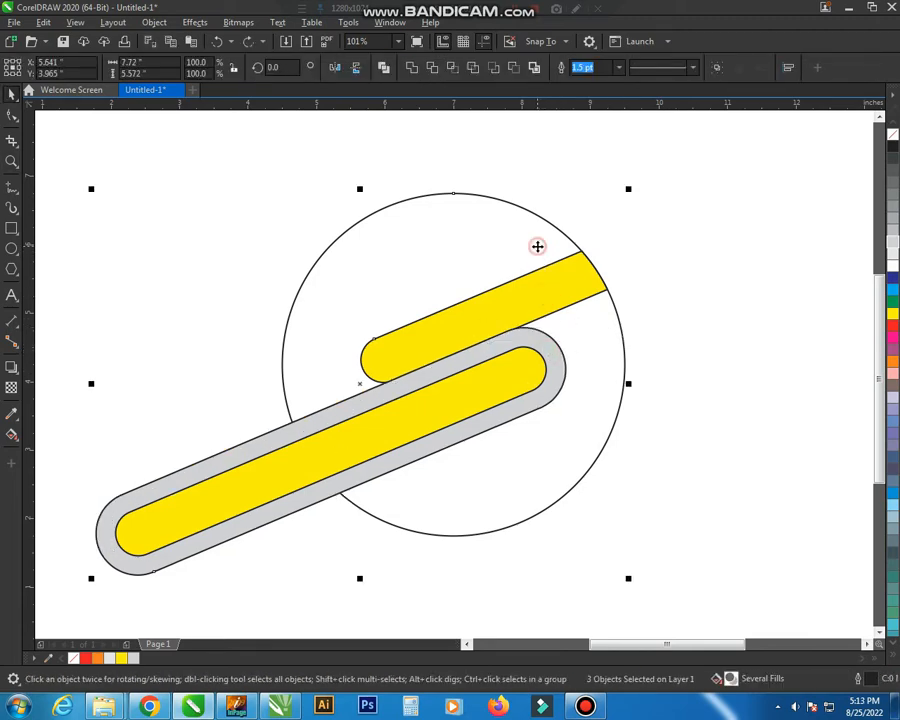
{"action": "left_click", "coordinate": [434, 70]}
{"action": "left_click", "coordinate": [666, 237]}
{"action": "left_click_drag", "start_coordinate": [503, 249], "coordinate": [424, 219]}
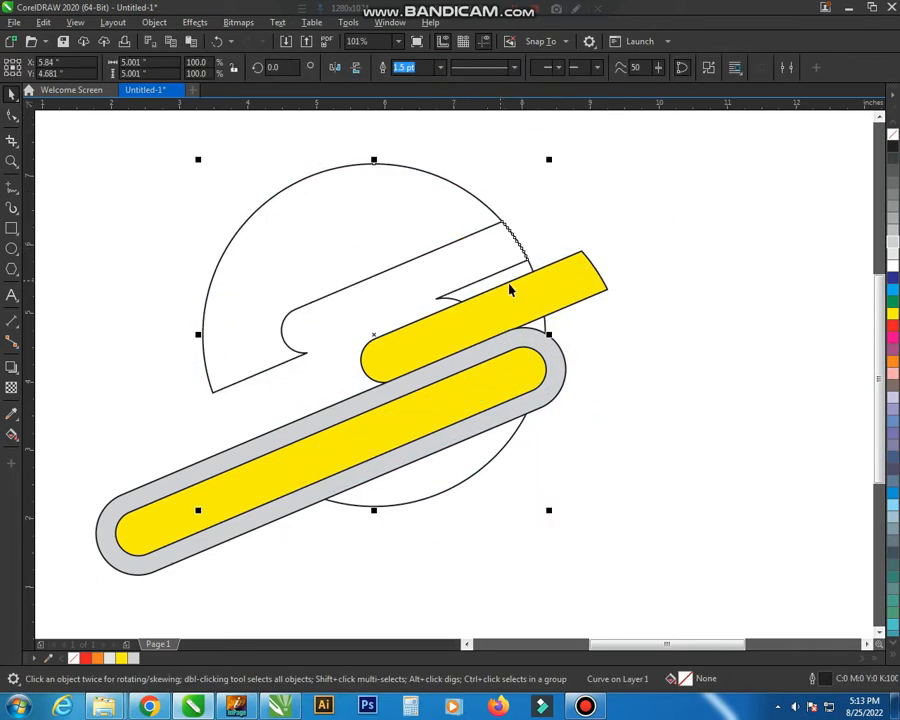
{"action": "key", "text": "ctrl+z"}
{"action": "left_click", "coordinate": [683, 278]}
{"action": "left_click", "coordinate": [543, 248]}
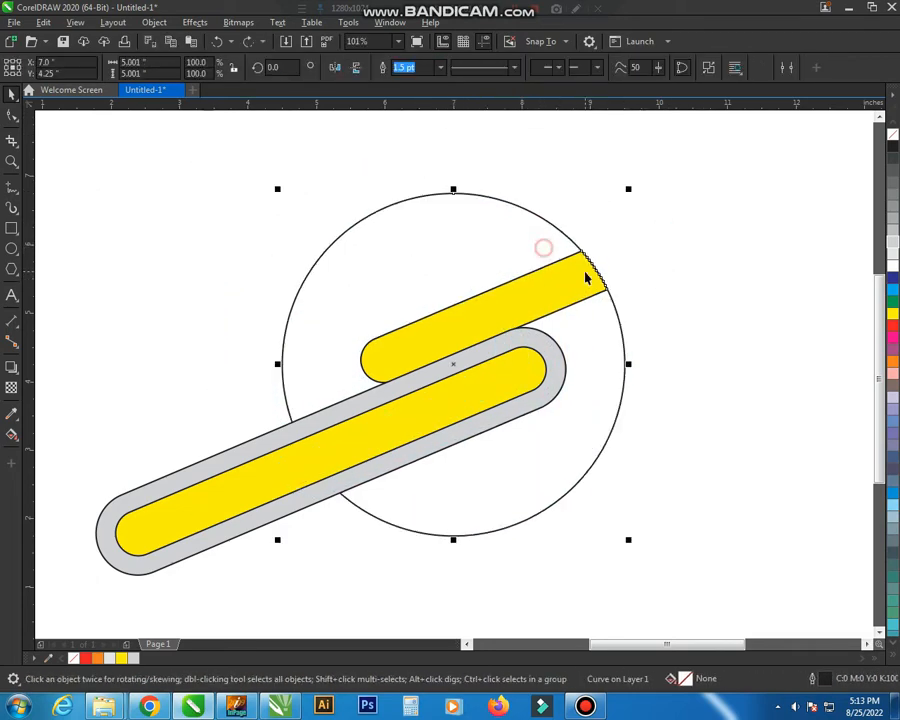
{"action": "key", "text": "ctrl+a"}
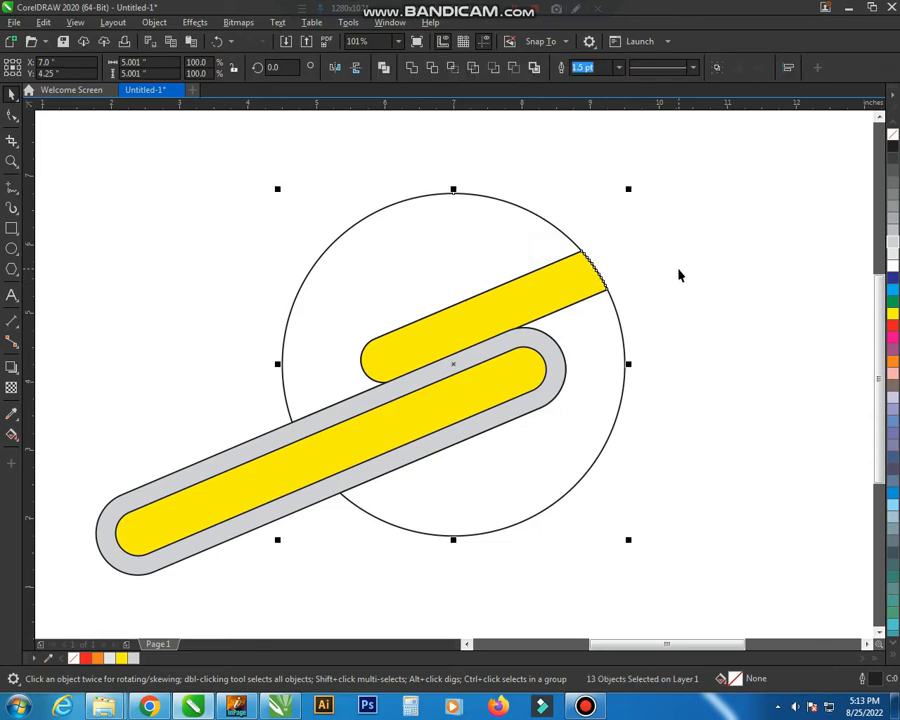
{"action": "left_click", "coordinate": [680, 271]}
{"action": "left_click", "coordinate": [516, 239]}
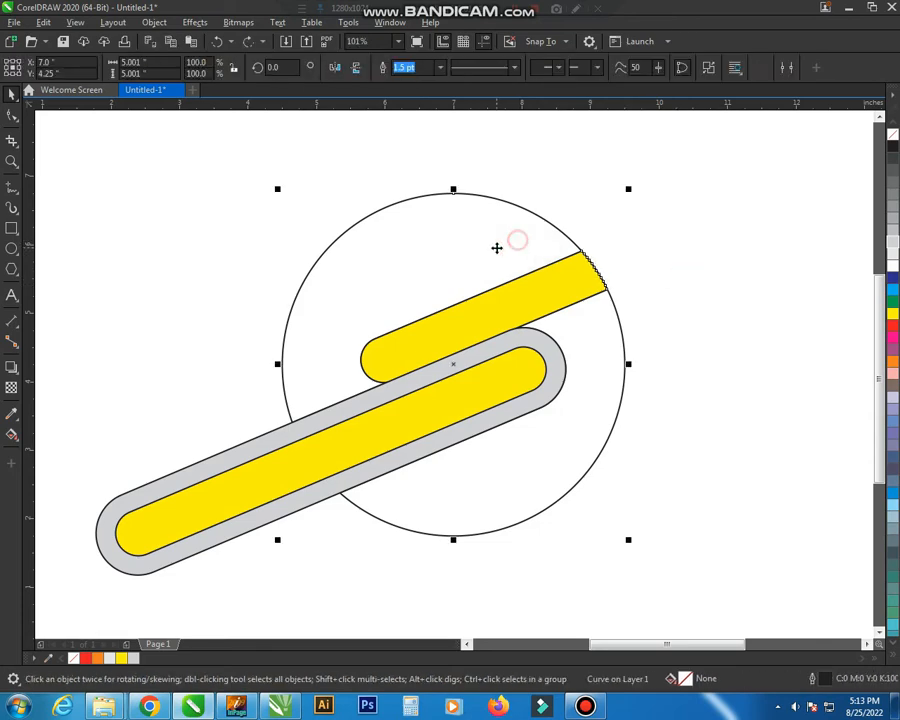
- Break the trimmed circle apart and delete the small fragments along the outer end of the upper yellow bar
{"action": "left_click", "coordinate": [154, 22]}
{"action": "left_click", "coordinate": [235, 349]}
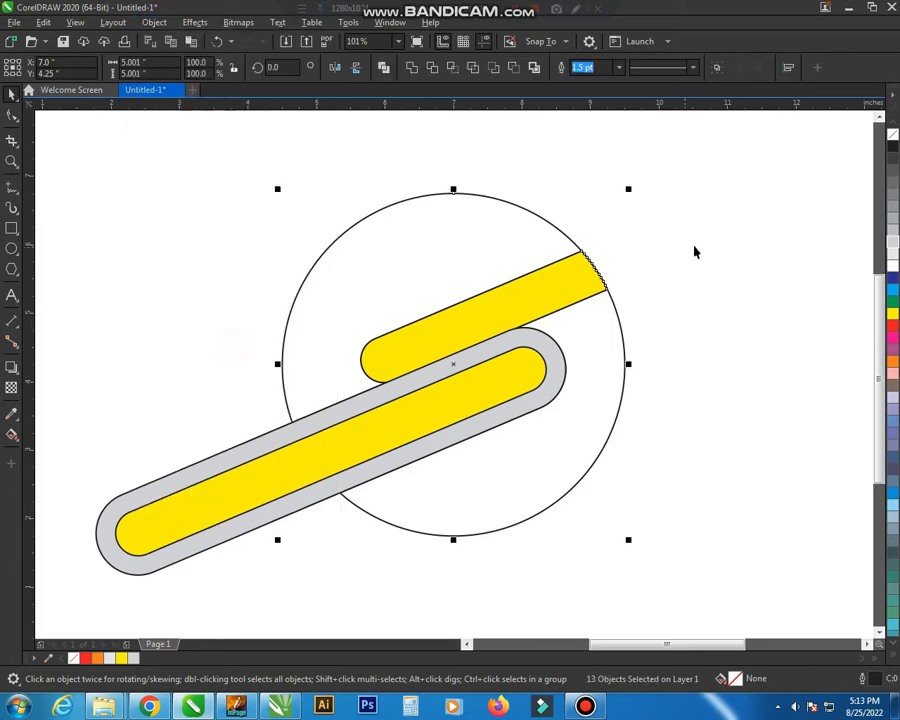
{"action": "left_click", "coordinate": [695, 251]}
{"action": "left_click_drag", "start_coordinate": [637, 221], "coordinate": [518, 299]}
{"action": "key", "text": "Delete"}
- Delete the upper circle piece, the grey outer bar and the lower yellow bar
{"action": "left_click", "coordinate": [487, 236]}
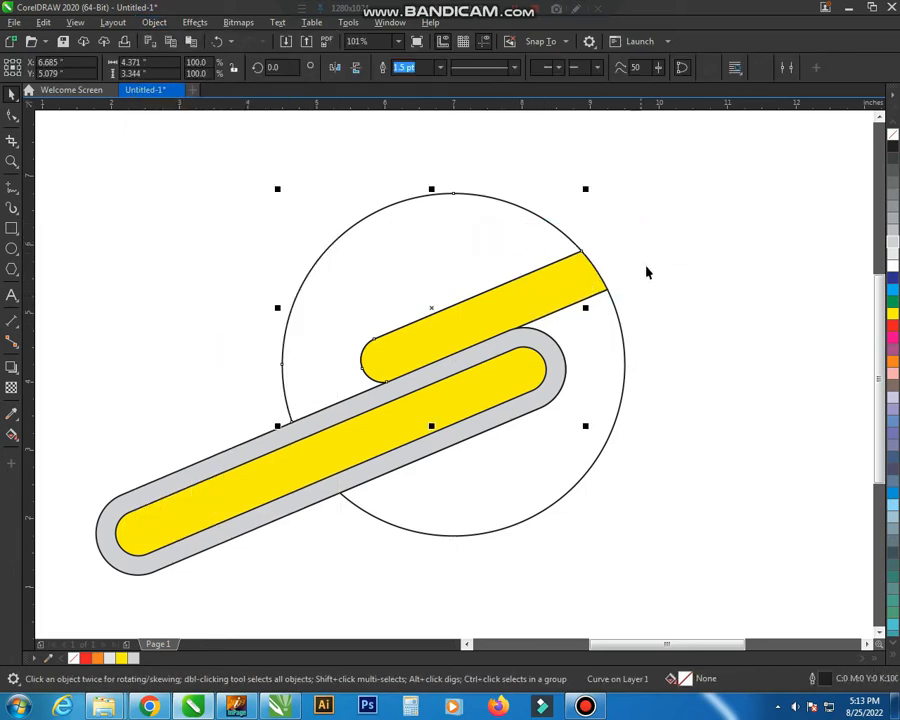
{"action": "key", "text": "Delete"}
{"action": "left_click", "coordinate": [533, 346]}
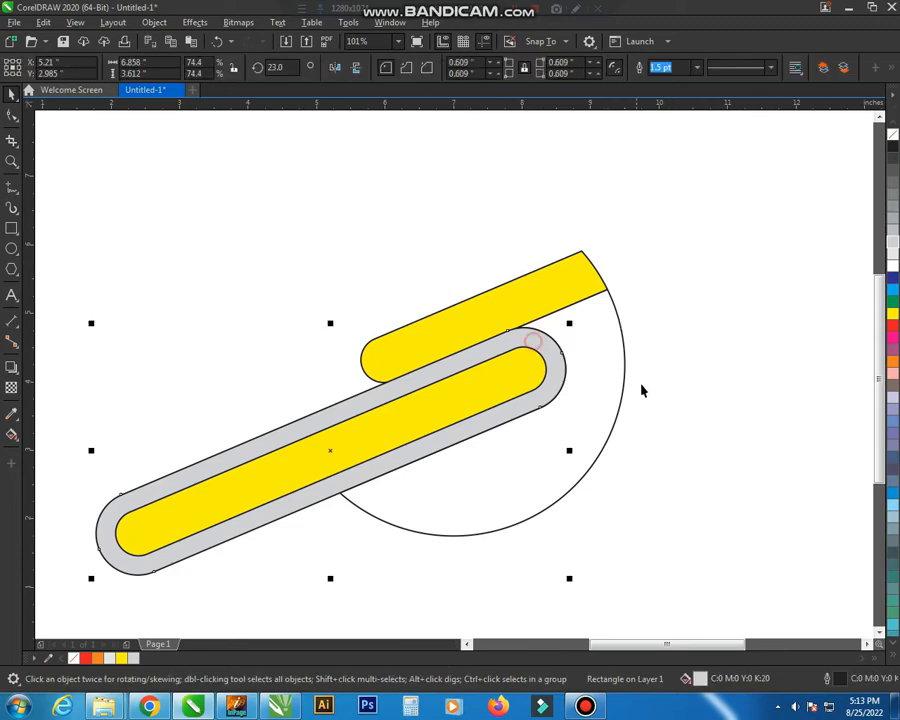
{"action": "key", "text": "Delete"}
{"action": "left_click", "coordinate": [526, 376]}
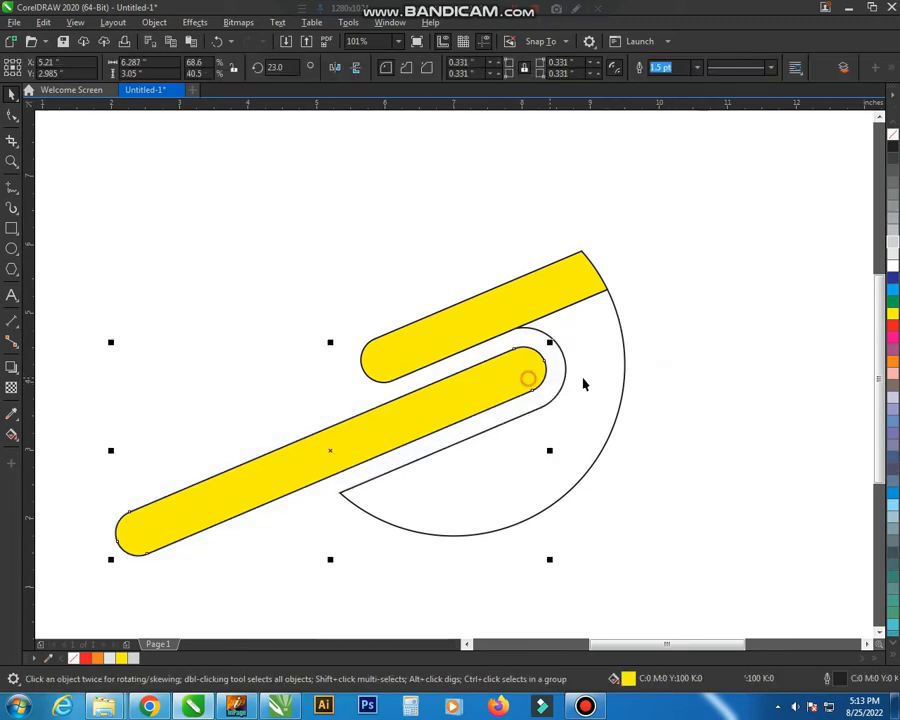
{"action": "key", "text": "Delete"}
- Add two nodes to the yellow bar's lower edge, one where the lower shape's curve begins, and pull the other down onto the circle's outer arc
{"action": "left_click", "coordinate": [523, 321]}
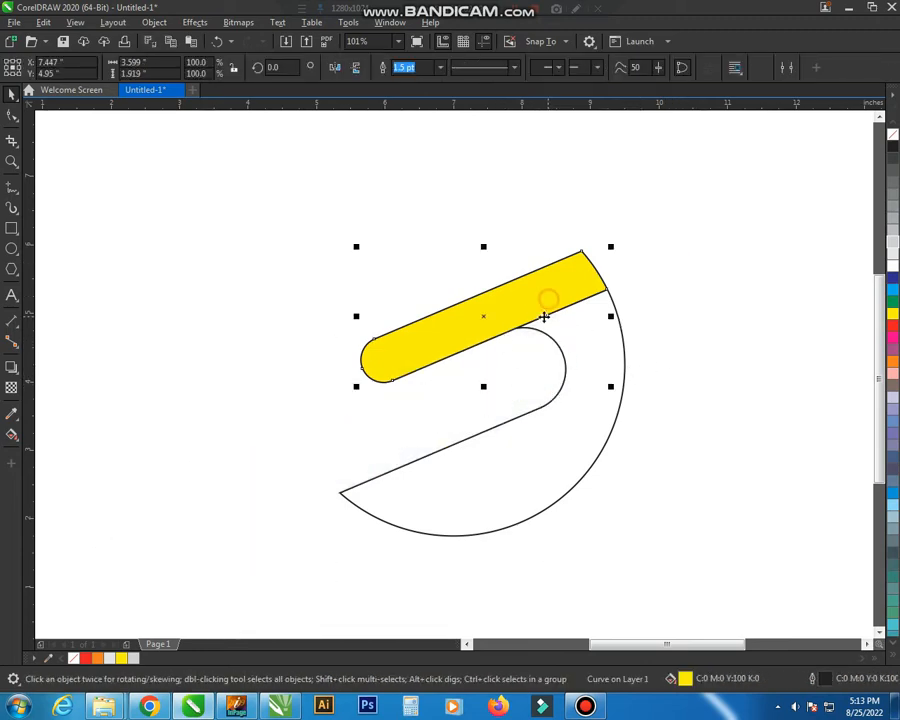
{"action": "key", "text": "z"}
{"action": "mouse_move", "coordinate": [266, 205]}
{"action": "left_mouse_down"}
{"action": "mouse_move", "coordinate": [689, 537]}
{"action": "mouse_move", "coordinate": [744, 592]}
{"action": "left_mouse_up"}
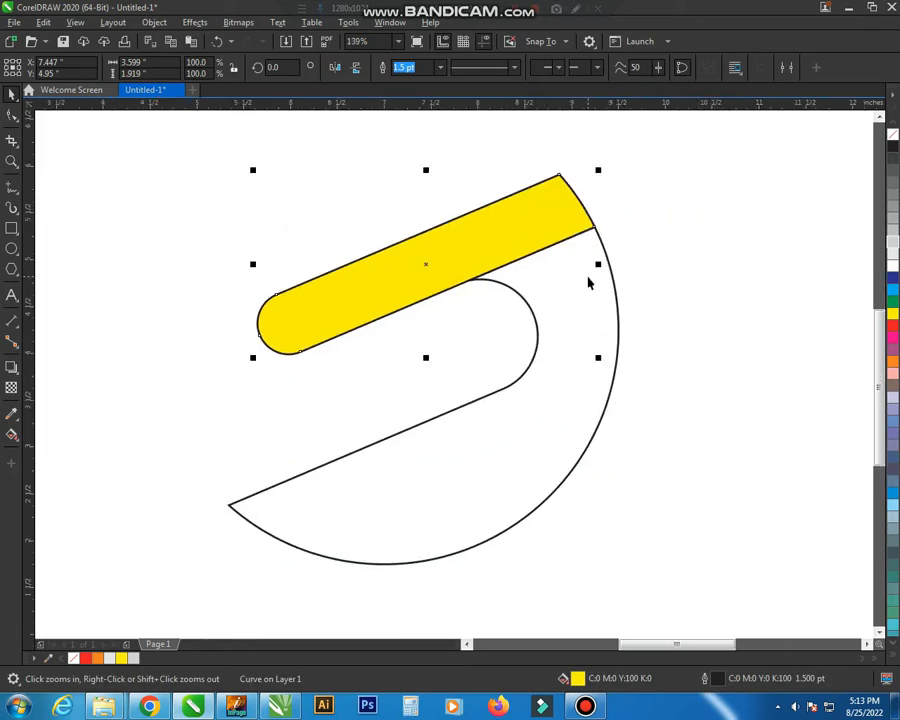
{"action": "key", "text": "F10"}
{"action": "key", "text": "z"}
{"action": "left_click_drag", "start_coordinate": [686, 164], "coordinate": [404, 414]}
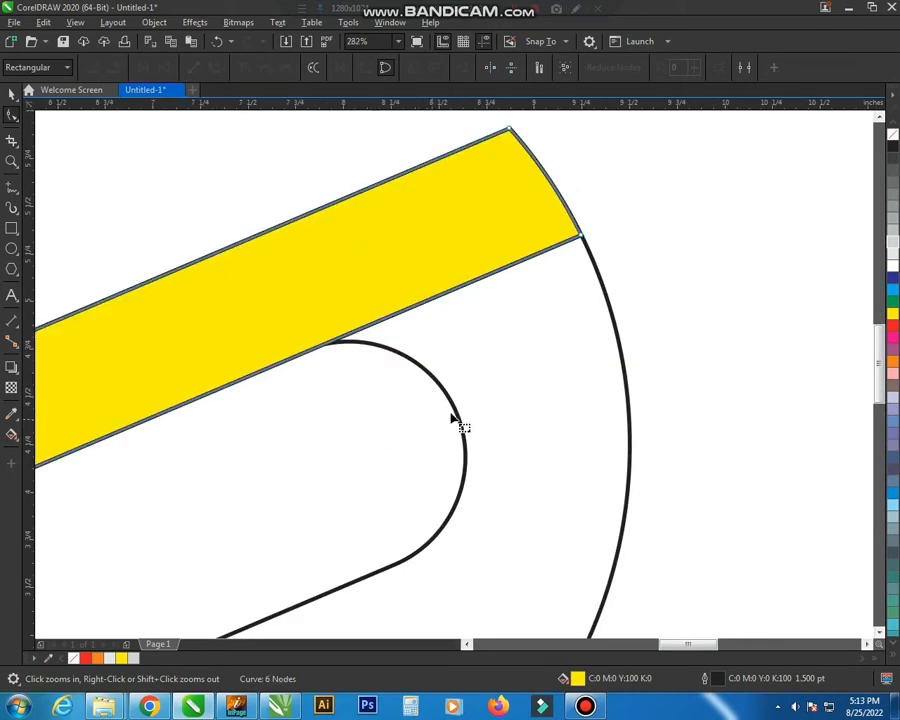
{"action": "double_click", "coordinate": [325, 348]}
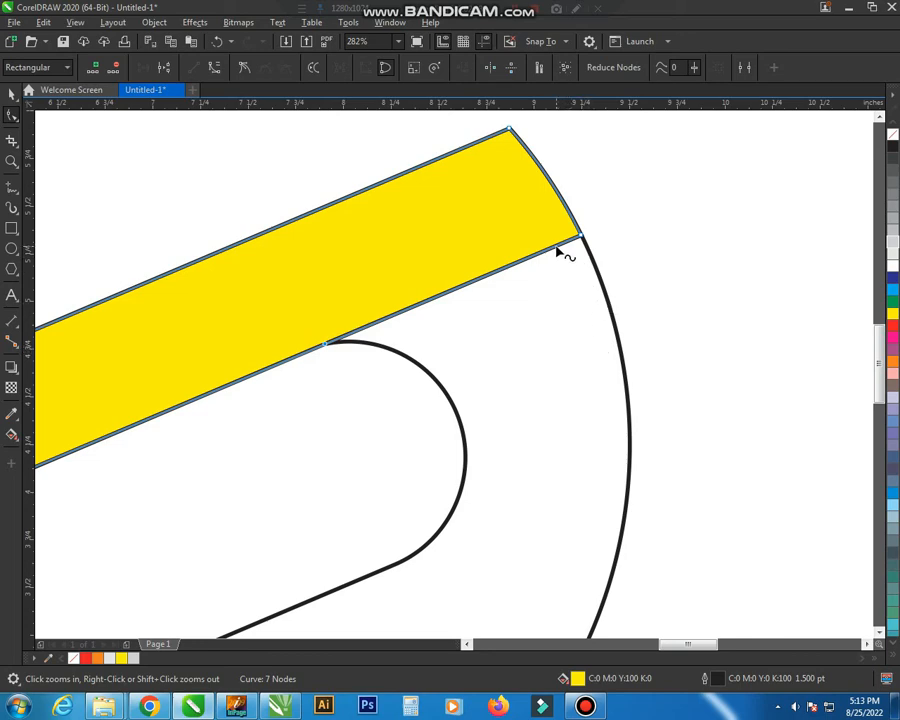
{"action": "left_click_drag", "start_coordinate": [557, 252], "coordinate": [639, 444]}
{"action": "left_click_drag", "start_coordinate": [720, 196], "coordinate": [381, 452]}
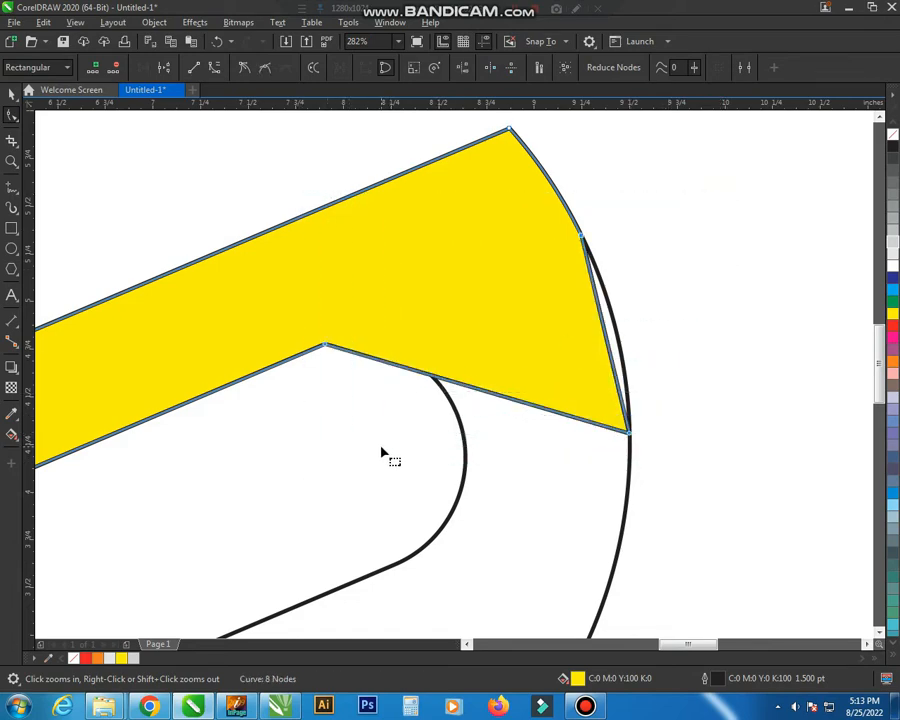
{"action": "left_click", "coordinate": [216, 70]}
{"action": "left_click_drag", "start_coordinate": [612, 343], "coordinate": [620, 345]}
{"action": "key", "text": "ctrl+z"}
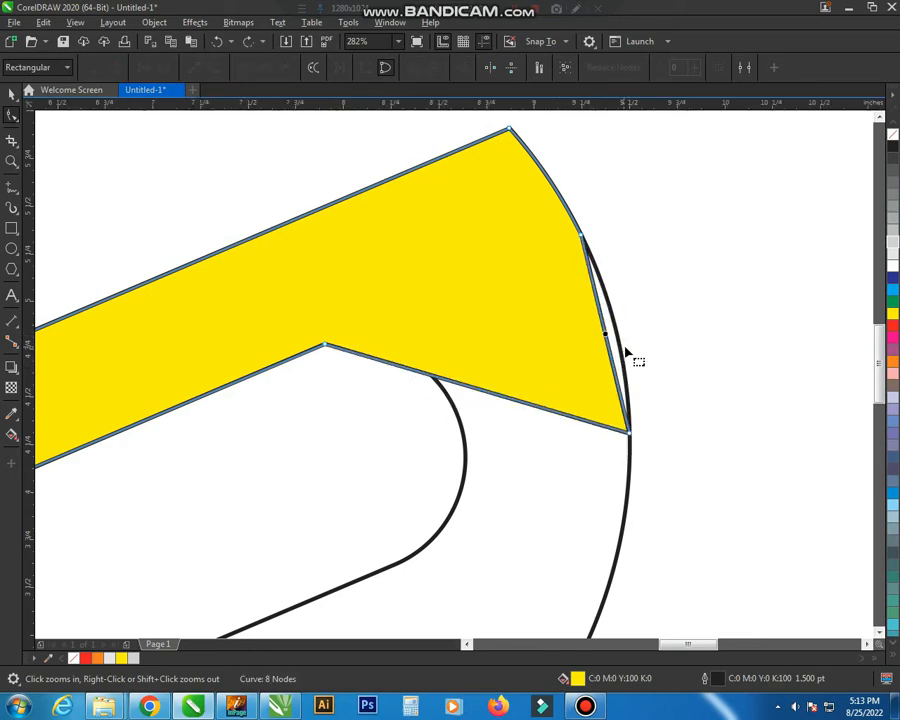
- Convert the segments at the pulled-down node to curves and bend the yellow shape's outer edge to follow the circle's arc
{"action": "left_click_drag", "start_coordinate": [690, 338], "coordinate": [547, 474]}
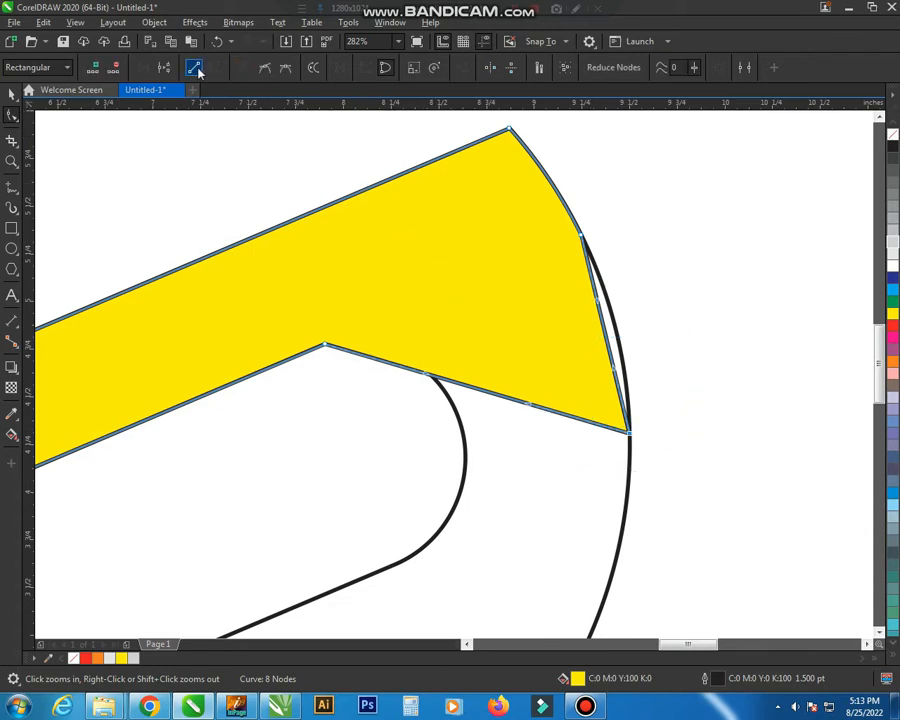
{"action": "left_click", "coordinate": [197, 70]}
{"action": "left_click", "coordinate": [214, 69]}
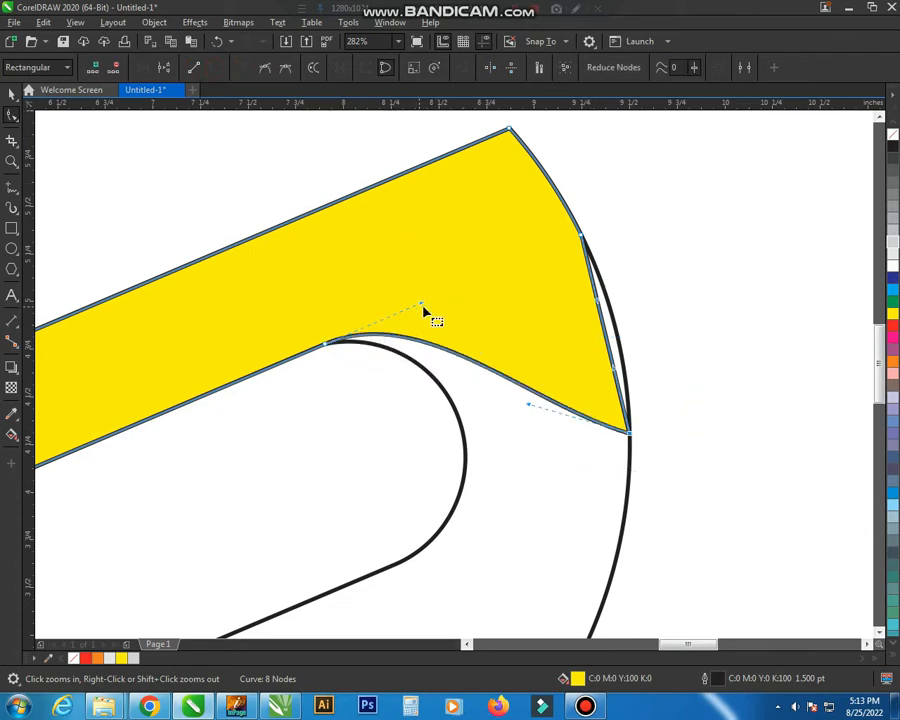
{"action": "left_click_drag", "start_coordinate": [609, 347], "coordinate": [629, 358]}
{"action": "left_click", "coordinate": [478, 381]}
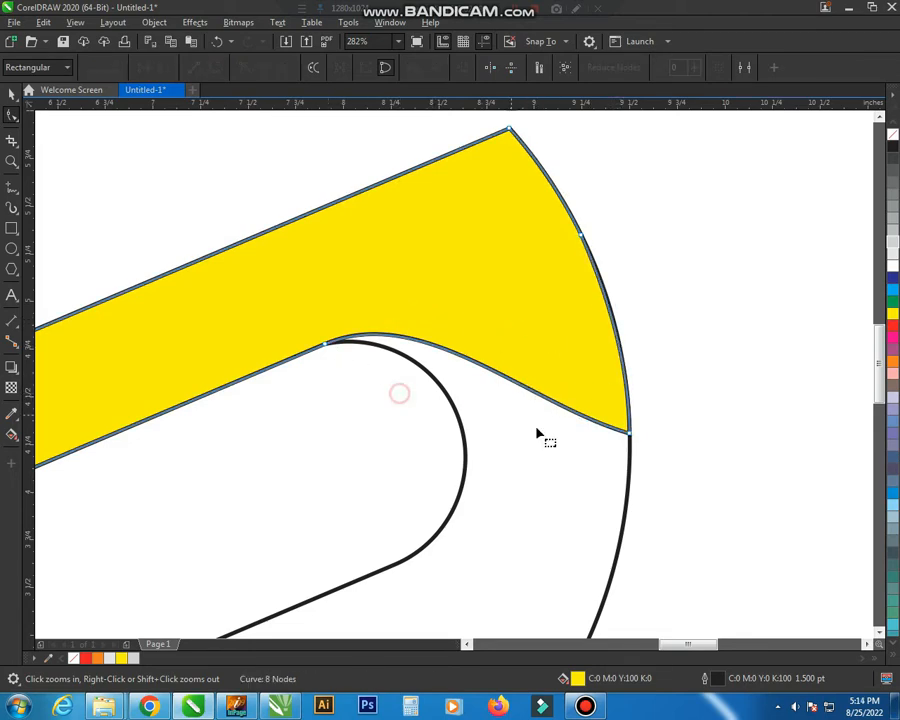
{"action": "key", "text": "space"}
{"action": "left_click", "coordinate": [684, 390]}
- Reshape the yellow shape's lower edge into a smooth arch by adjusting the curve handle at its lower tip
{"action": "scroll", "coordinate": [692, 300], "scroll_direction": "down", "scroll_amount": 2}
{"action": "mouse_move", "coordinate": [718, 193]}
{"action": "left_mouse_down"}
{"action": "mouse_move", "coordinate": [364, 493]}
{"action": "mouse_move", "coordinate": [278, 532]}
{"action": "left_mouse_up"}
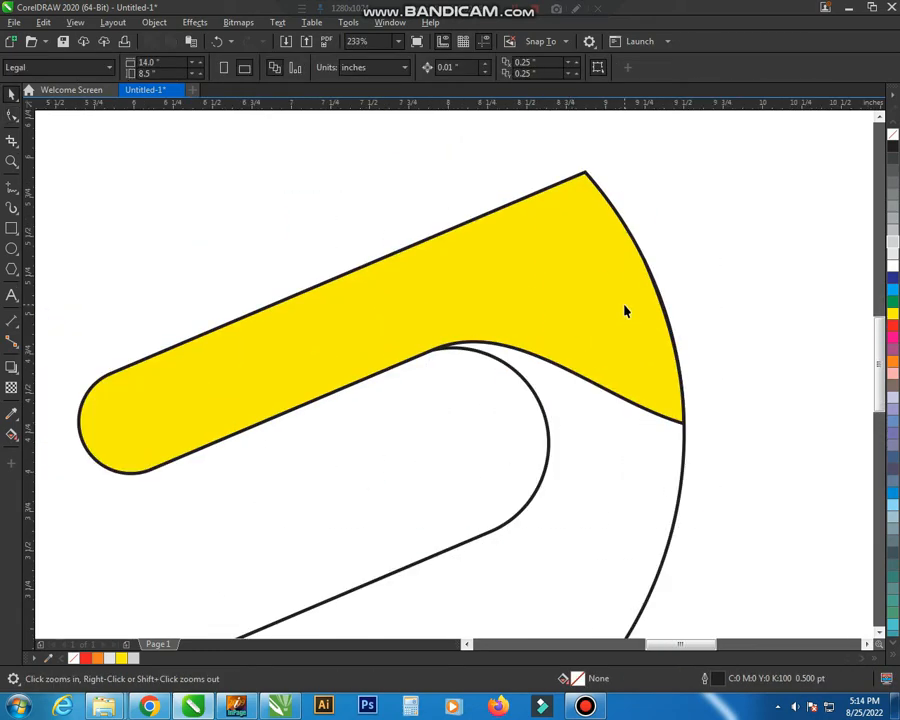
{"action": "left_click", "coordinate": [625, 309]}
{"action": "key", "text": "F10"}
{"action": "left_click", "coordinate": [682, 427]}
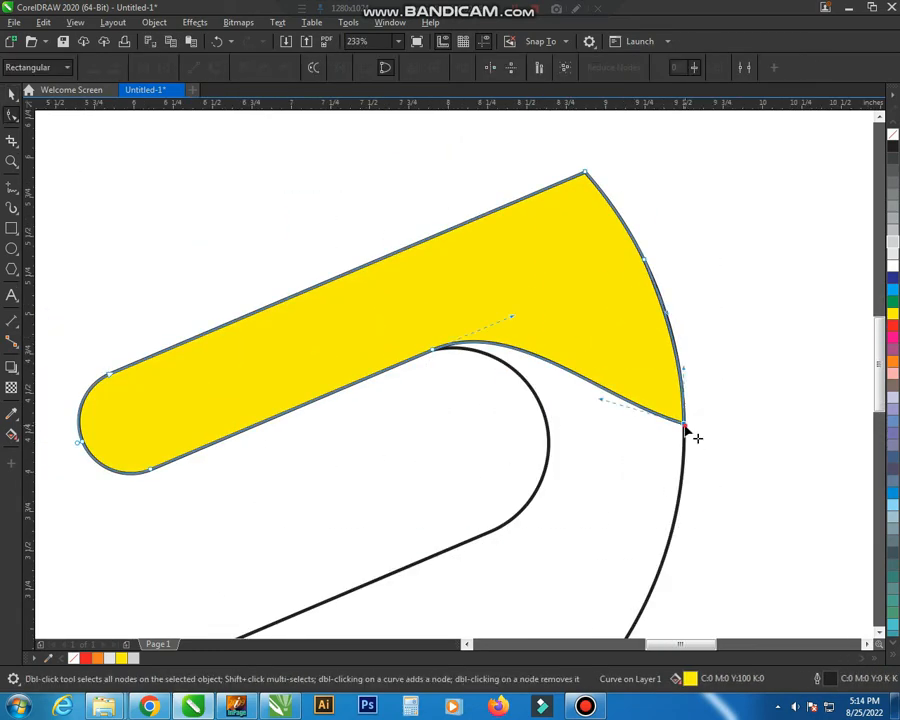
{"action": "left_click_drag", "start_coordinate": [603, 405], "coordinate": [622, 348]}
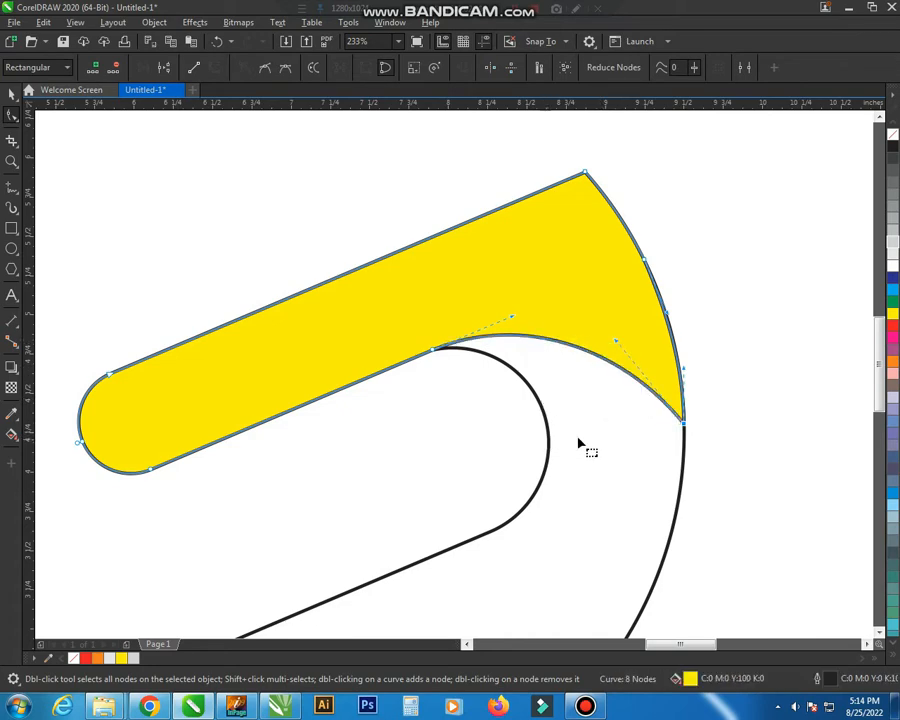
{"action": "key", "text": "space"}
{"action": "left_click", "coordinate": [740, 346]}
- Draw a closed zigzag shape about 1.56 by 0.92 inches with the Bézier tool over the lower shape's pointed tail
{"action": "scroll", "coordinate": [744, 257], "scroll_direction": "down", "scroll_amount": 2}
{"action": "key", "text": "F2"}
{"action": "left_click_drag", "start_coordinate": [747, 157], "coordinate": [287, 605]}
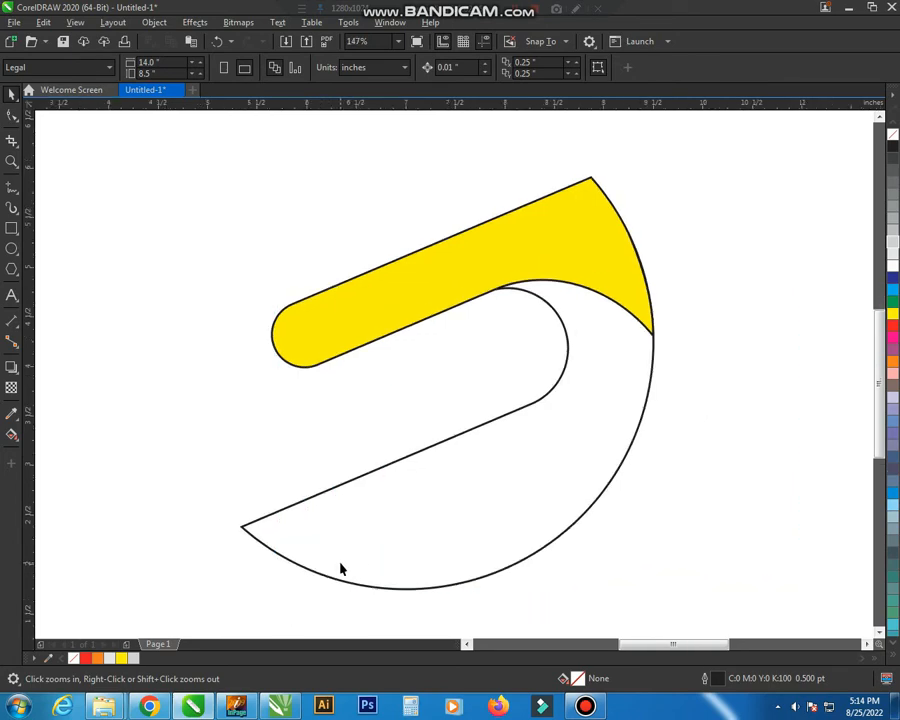
{"action": "left_click", "coordinate": [12, 208]}
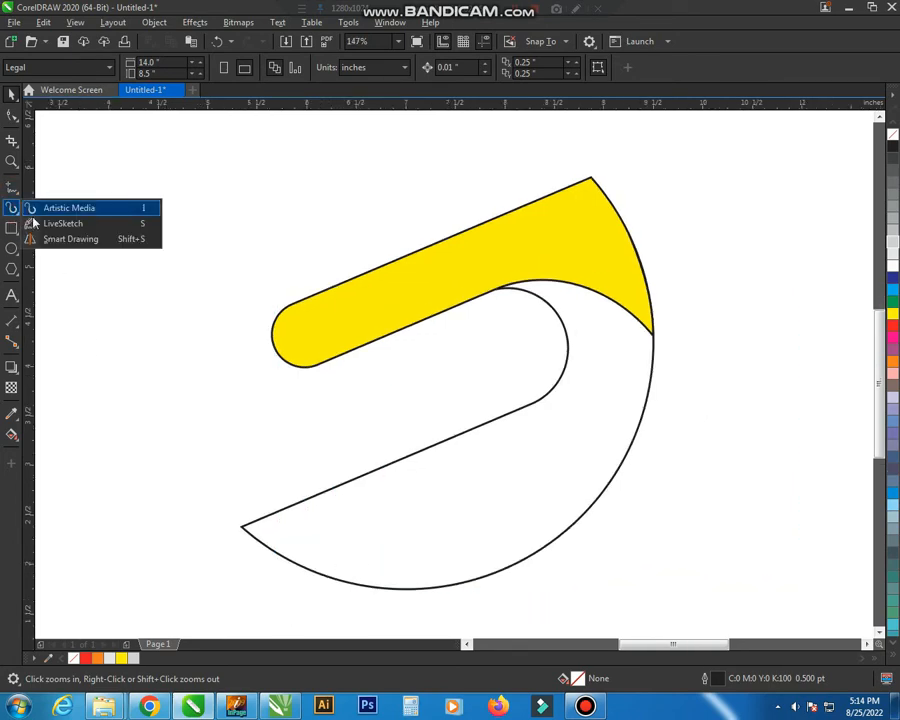
{"action": "left_click", "coordinate": [12, 186]}
{"action": "left_click", "coordinate": [50, 218]}
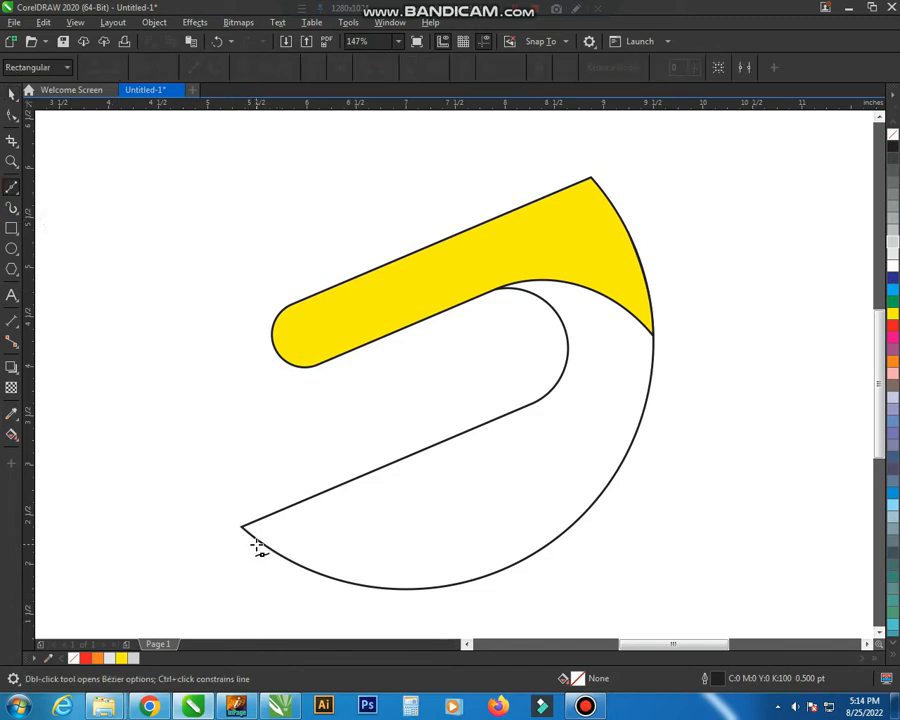
{"action": "left_click", "coordinate": [256, 545]}
{"action": "left_click", "coordinate": [388, 514]}
{"action": "left_click", "coordinate": [291, 571]}
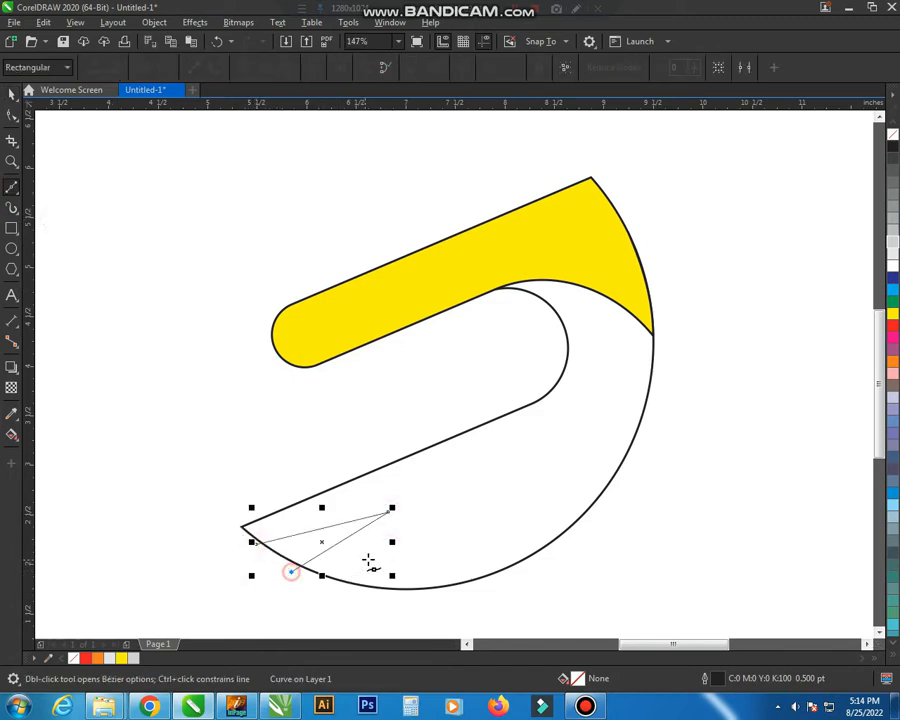
{"action": "left_click", "coordinate": [381, 555]}
{"action": "left_click", "coordinate": [344, 603]}
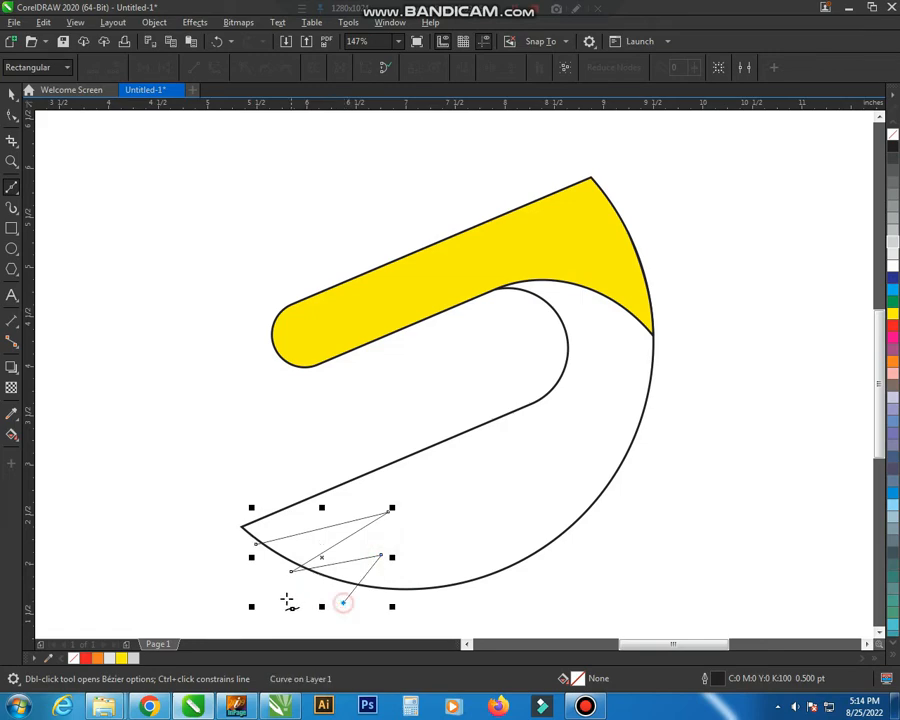
{"action": "left_click", "coordinate": [233, 583]}
{"action": "left_click", "coordinate": [257, 545]}
{"action": "key", "text": "space"}
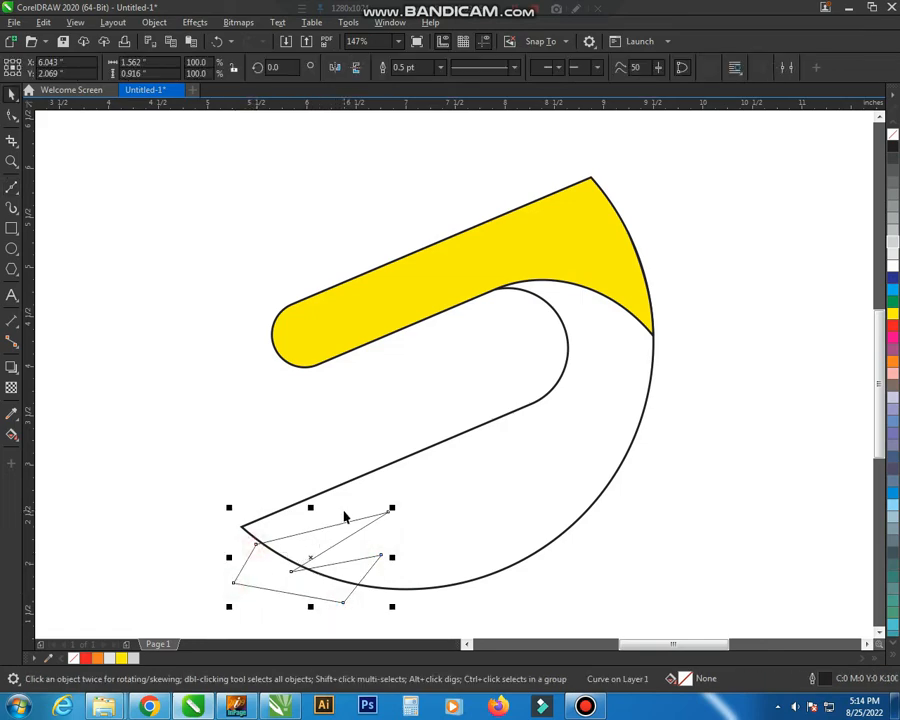
- Trim the lower shape with the zigzag shape and delete the zigzag, leaving jagged notches in the tail
{"action": "left_click", "coordinate": [343, 507], "text": "shift"}
{"action": "left_click", "coordinate": [432, 70]}
{"action": "left_click", "coordinate": [283, 569]}
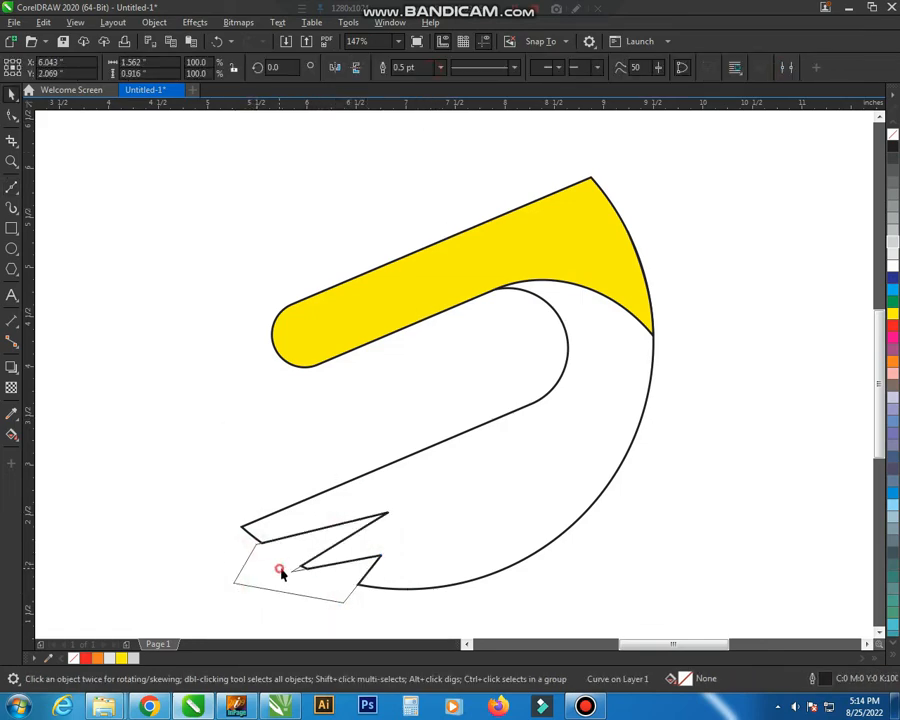
{"action": "key", "text": "Delete"}
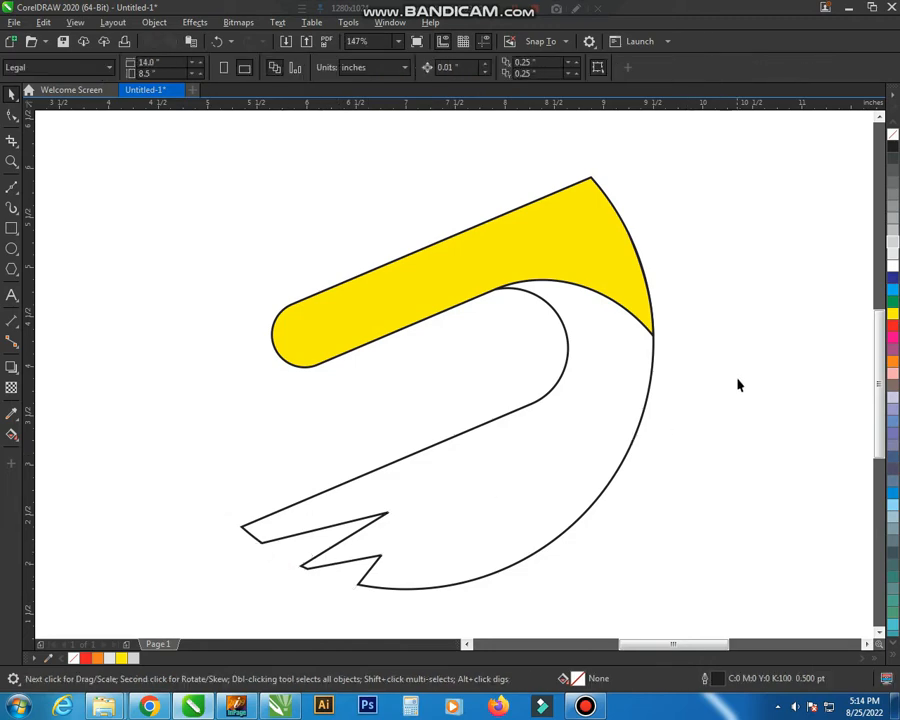
{"action": "left_click", "coordinate": [636, 392]}
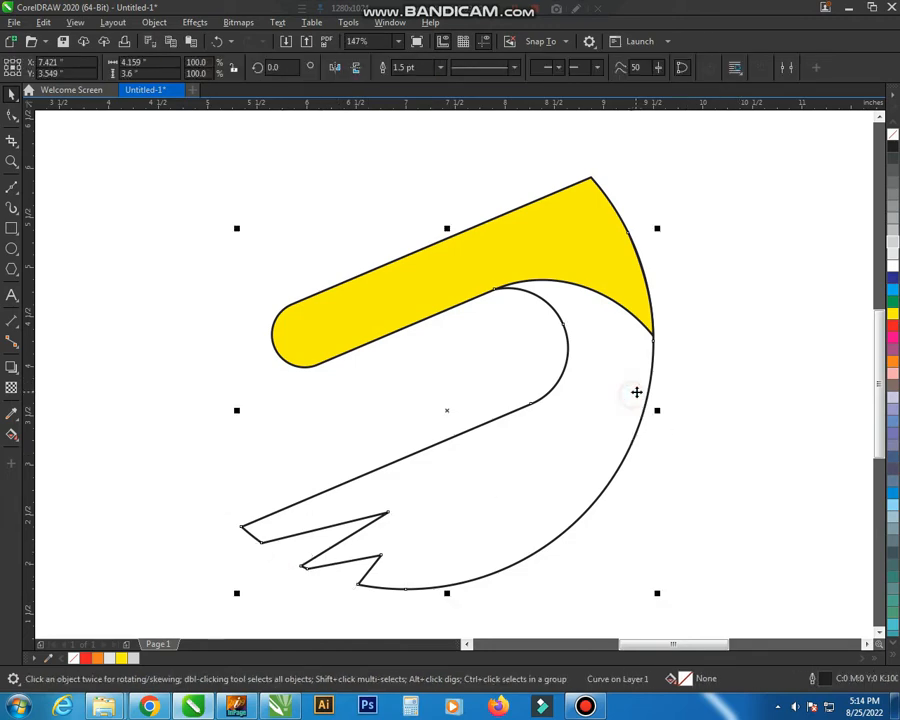
{"action": "left_click", "coordinate": [731, 363]}
{"action": "left_click", "coordinate": [598, 357]}
{"action": "key", "text": "z"}
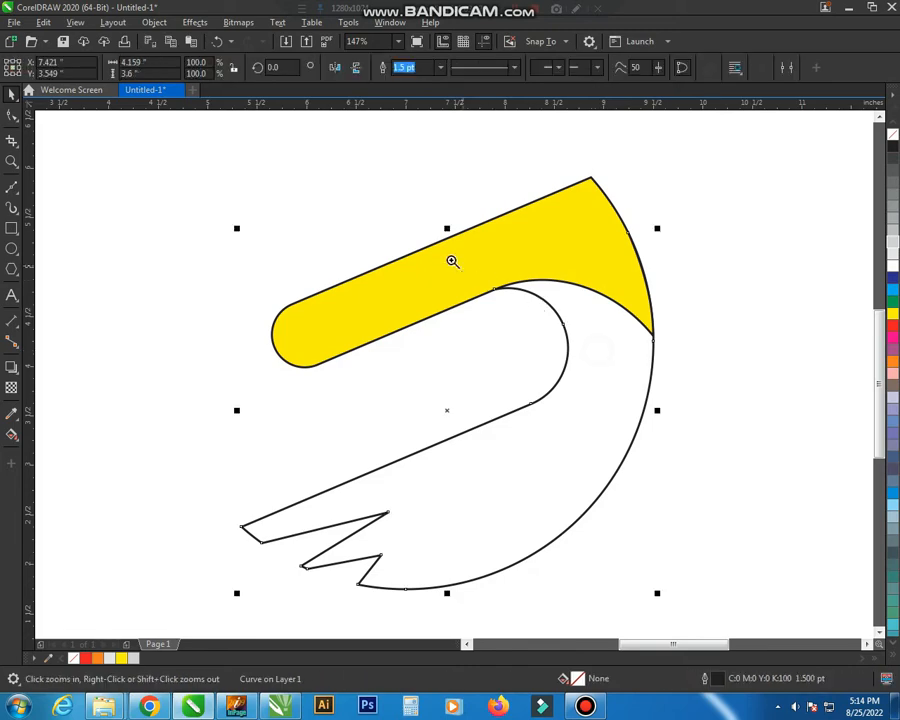
{"action": "left_click_drag", "start_coordinate": [376, 214], "coordinate": [685, 518]}
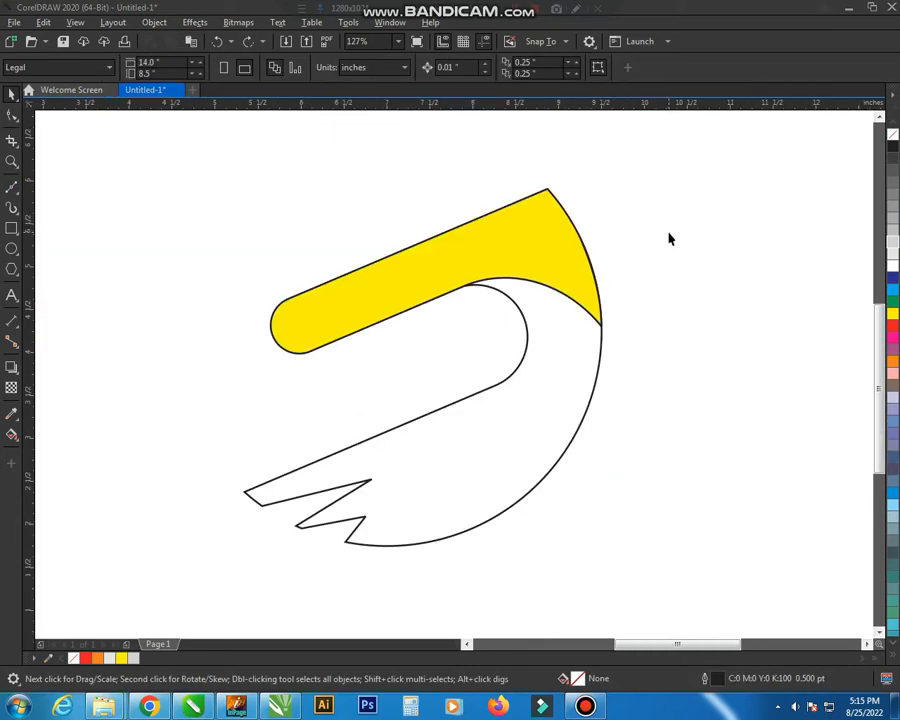
- Draw a closed five-point Bézier shape from the arch's inner tip to the circle's edge, overlapping the yellow shape and the white body below
{"action": "key", "text": "z"}
{"action": "left_click_drag", "start_coordinate": [378, 194], "coordinate": [669, 425]}
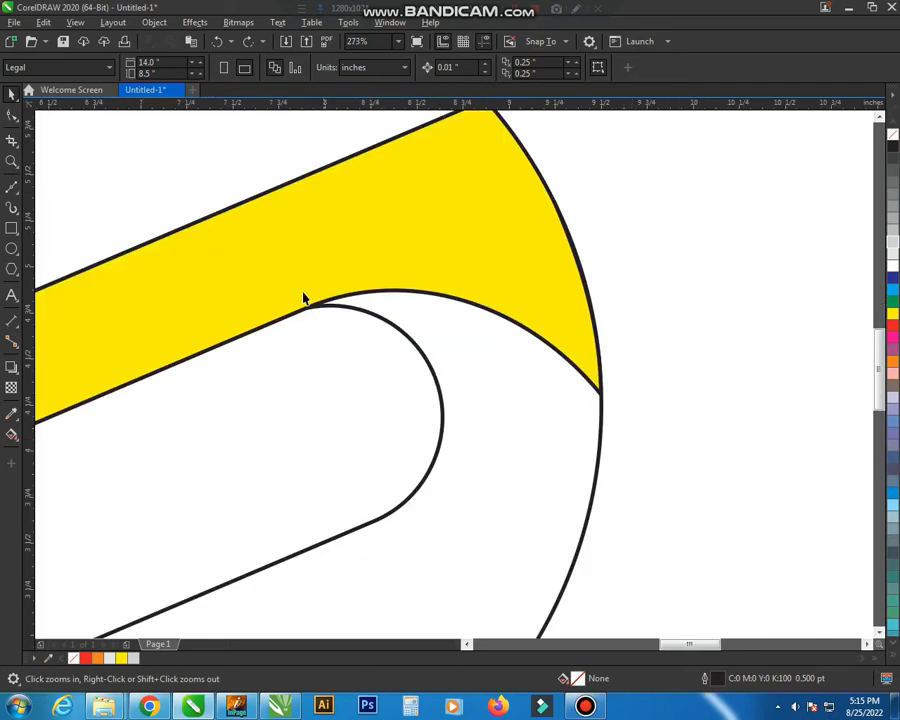
{"action": "left_click", "coordinate": [12, 189]}
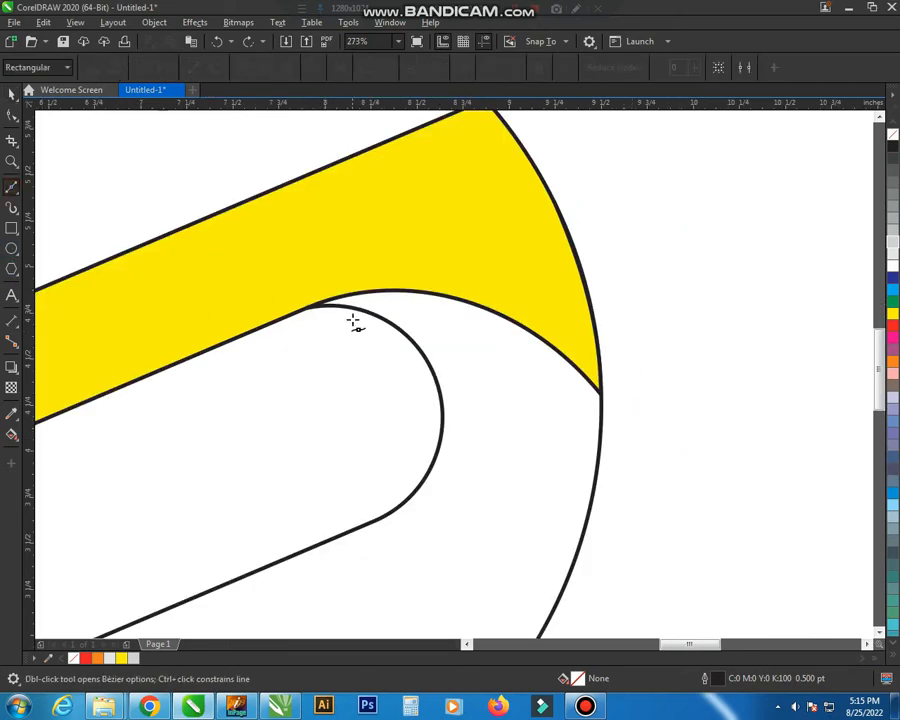
{"action": "left_click", "coordinate": [311, 306]}
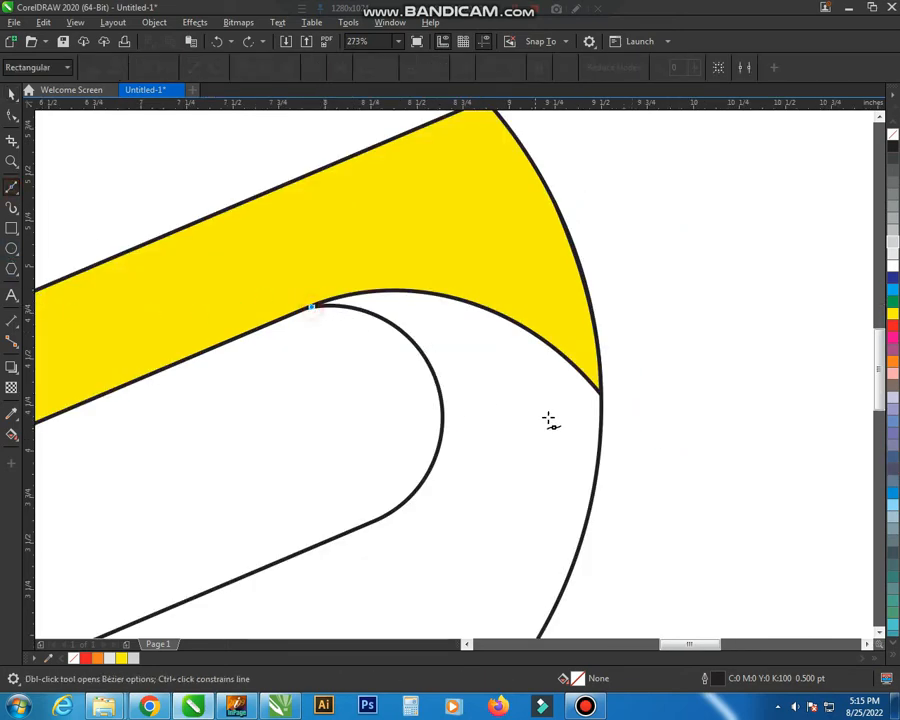
{"action": "left_click", "coordinate": [601, 452]}
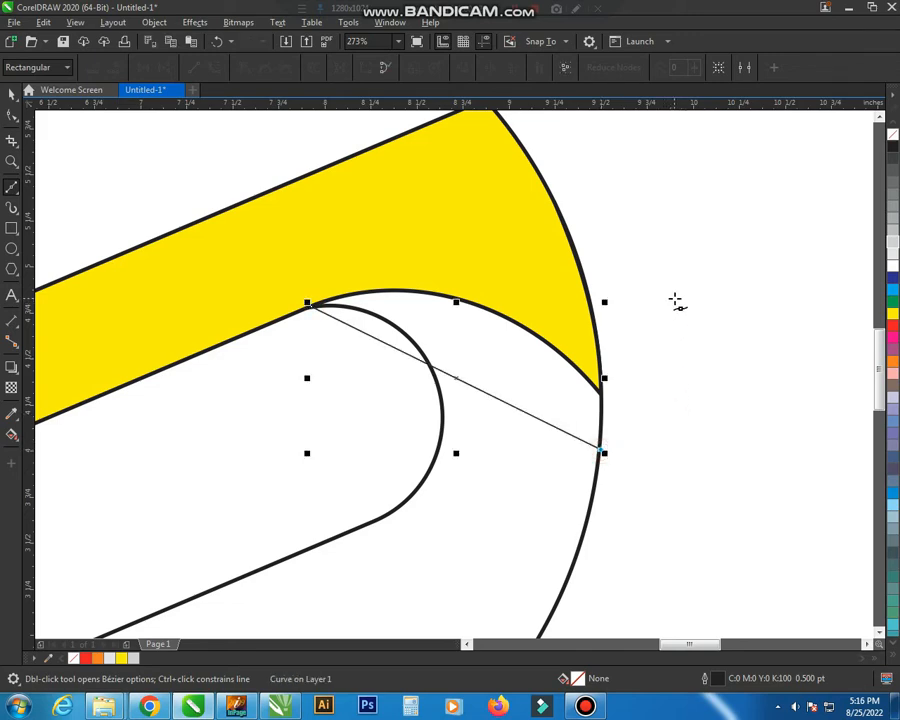
{"action": "left_click", "coordinate": [629, 345]}
{"action": "left_click", "coordinate": [474, 240]}
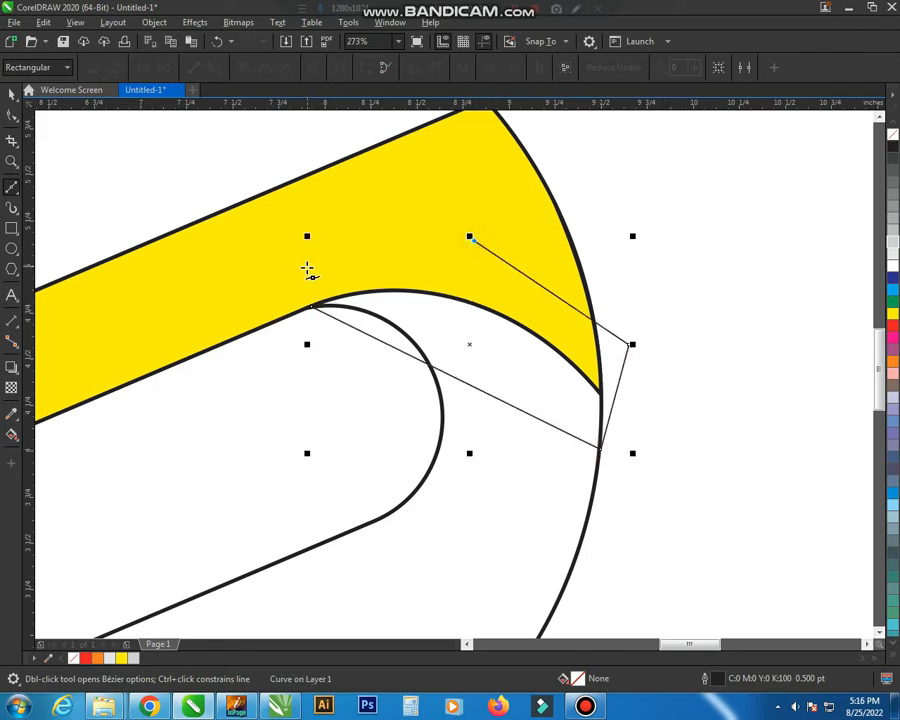
{"action": "left_click", "coordinate": [304, 274]}
{"action": "left_click", "coordinate": [311, 306]}
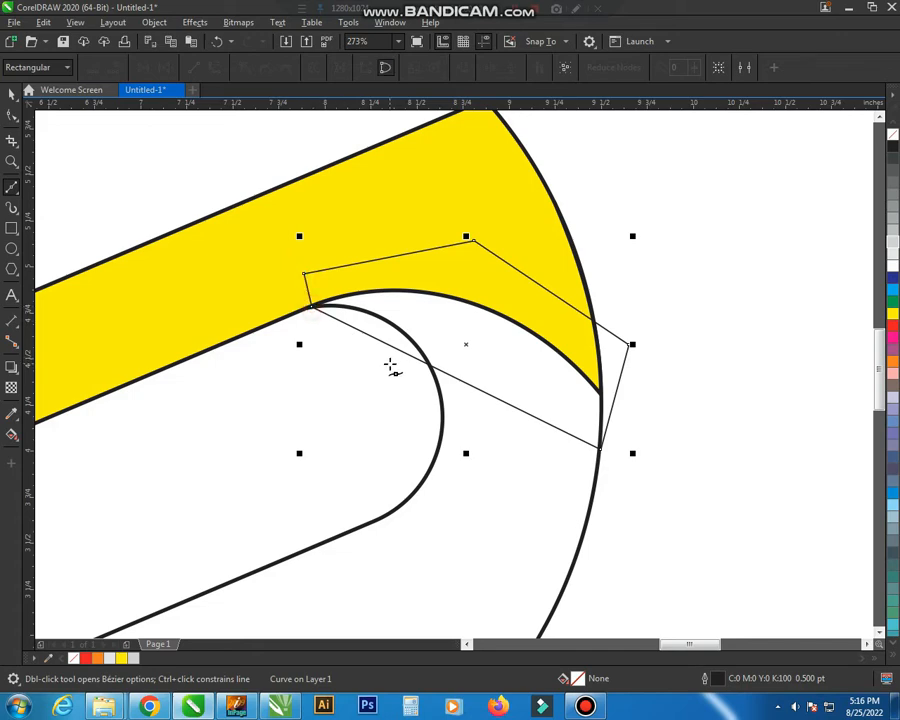
- Convert the new shape's segments to curves and bend its long lower edge upward into a smooth arc
{"action": "key", "text": "space"}
{"action": "key", "text": "F10"}
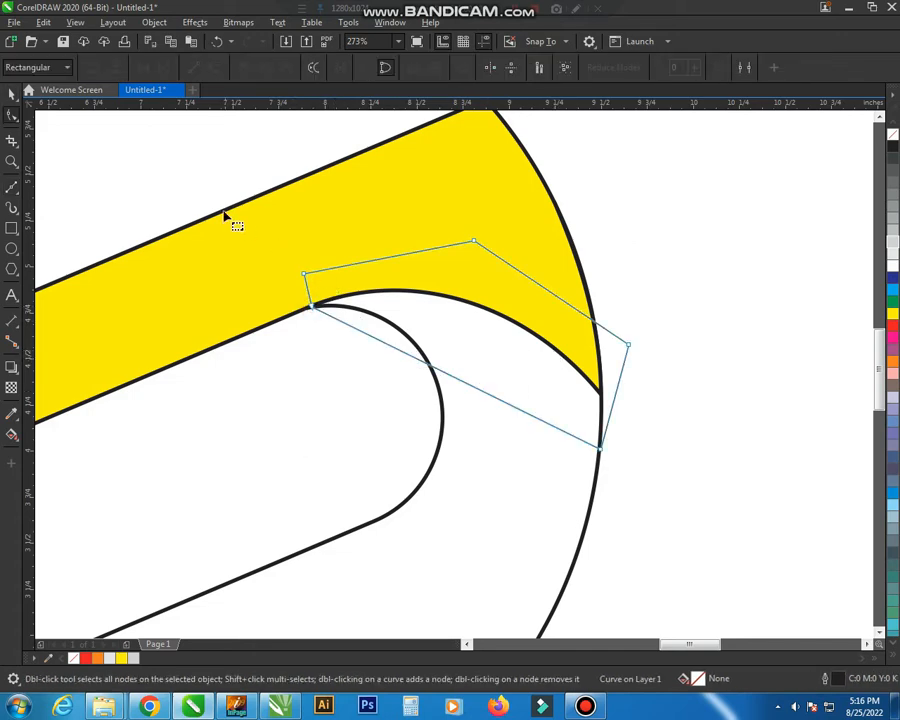
{"action": "left_click_drag", "start_coordinate": [224, 212], "coordinate": [660, 474]}
{"action": "left_click", "coordinate": [213, 68]}
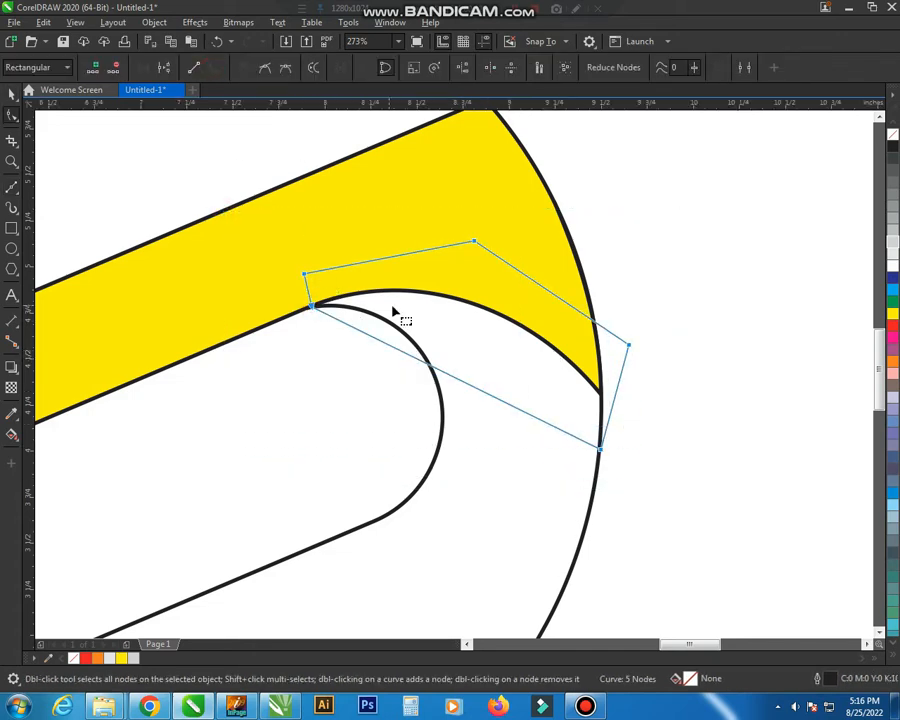
{"action": "left_click_drag", "start_coordinate": [436, 371], "coordinate": [438, 333]}
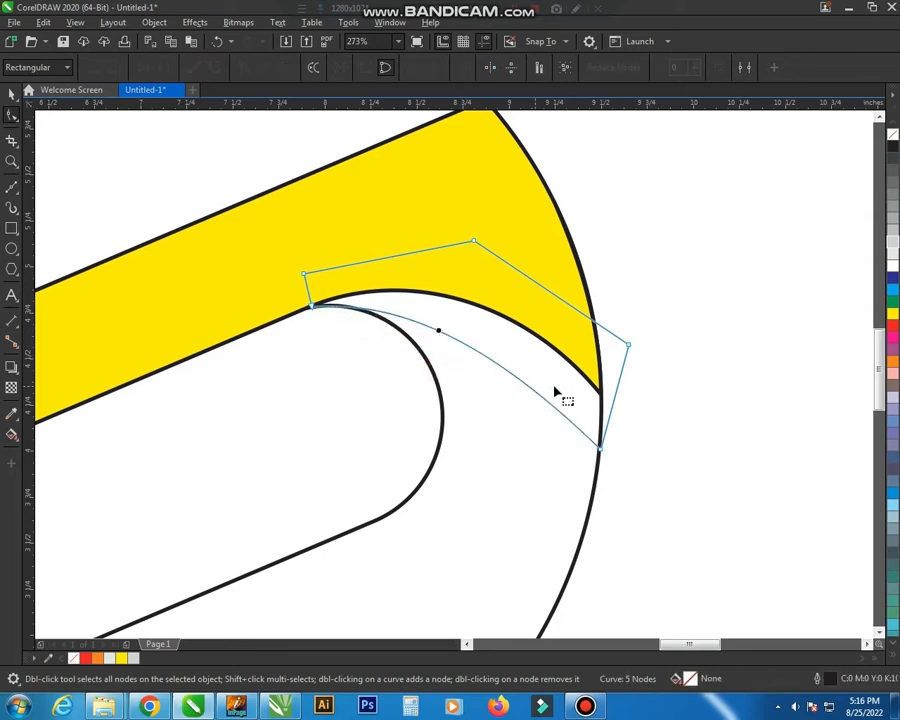
{"action": "key", "text": "space"}
{"action": "left_click", "coordinate": [656, 404]}
- Intersect the lower shape with the newly drawn shape and delete the drawn shape, leaving a separate sliver
{"action": "left_click", "coordinate": [590, 460]}
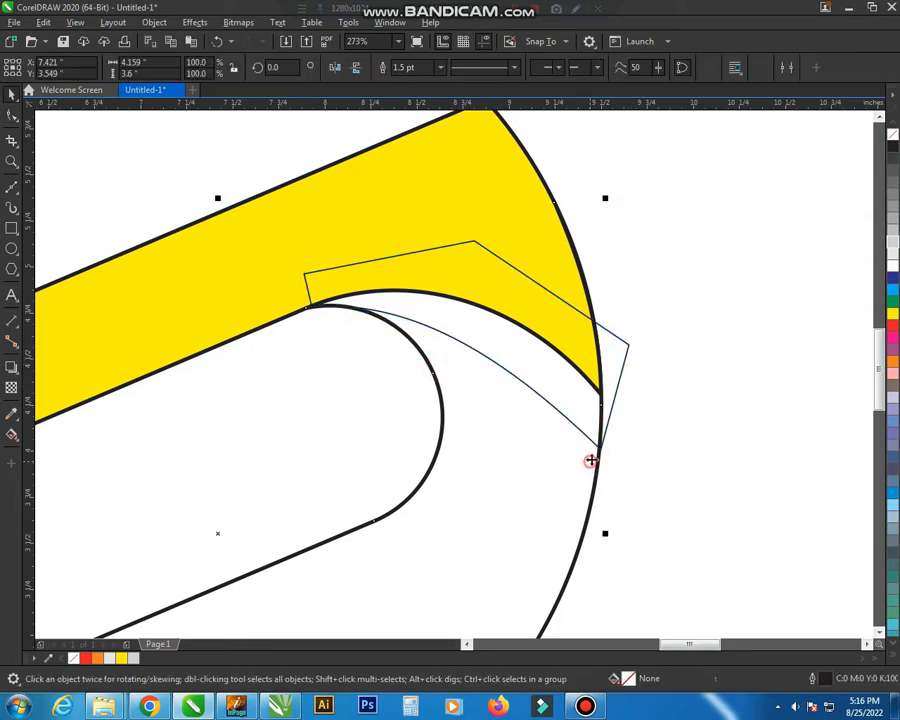
{"action": "left_click", "coordinate": [624, 366], "text": "shift"}
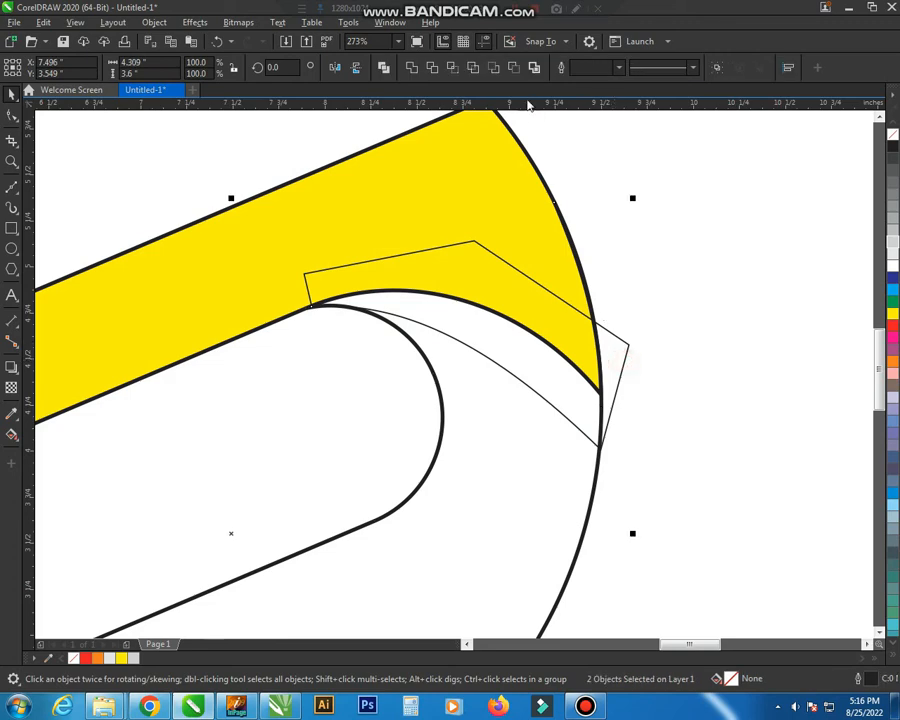
{"action": "left_click", "coordinate": [459, 72]}
{"action": "left_click_drag", "start_coordinate": [633, 291], "coordinate": [608, 360]}
{"action": "left_click", "coordinate": [628, 346]}
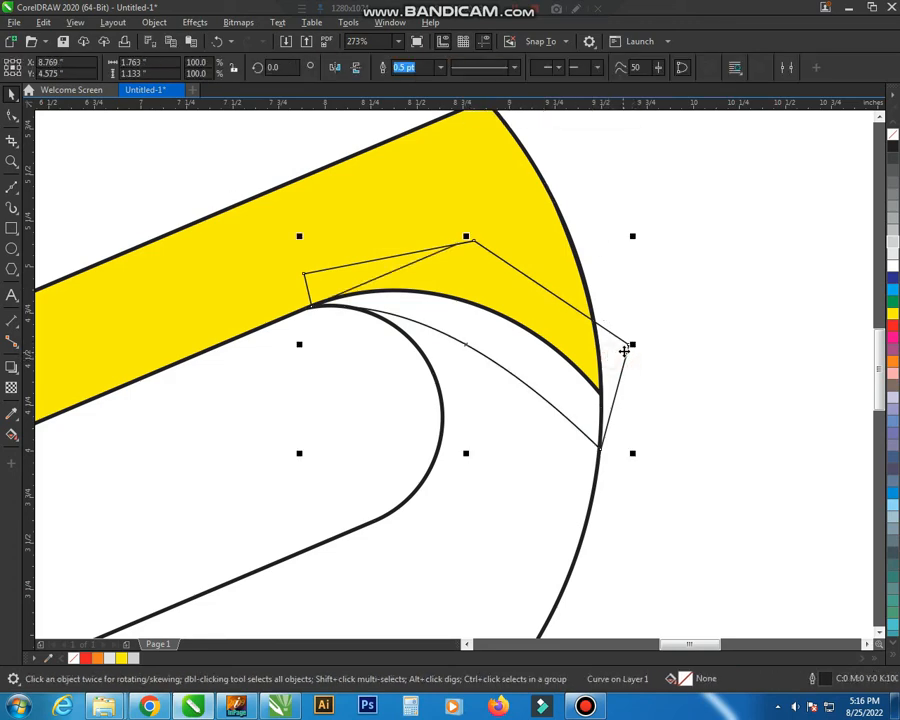
{"action": "key", "text": "Delete"}
- Bring the yellow shape in front of the intersected sliver and set the sliver's outline width to 1.5 pt
{"action": "left_click", "coordinate": [602, 274]}
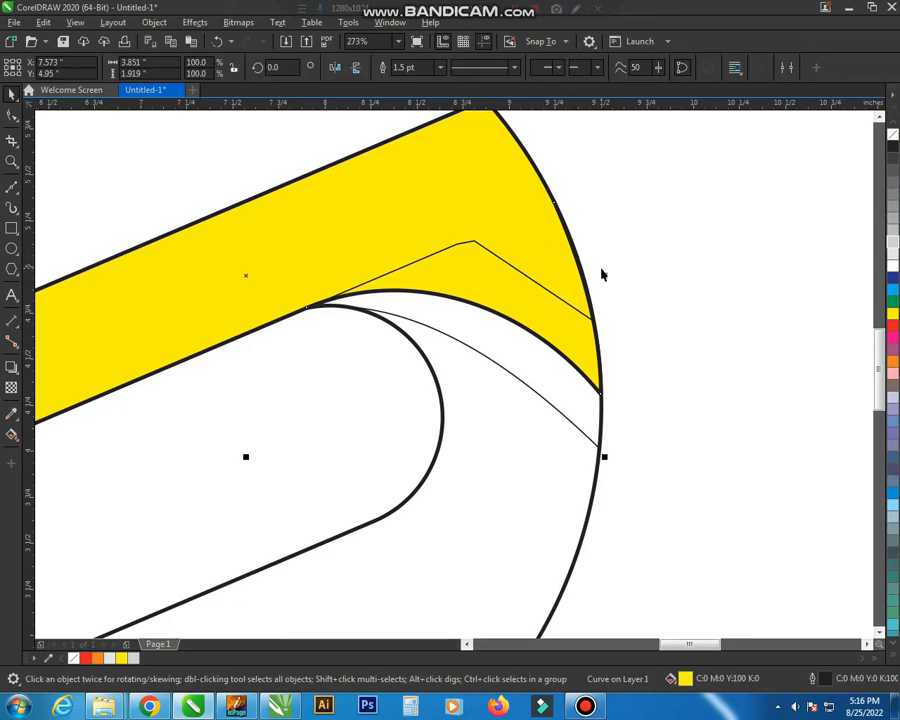
{"action": "left_click", "coordinate": [672, 277]}
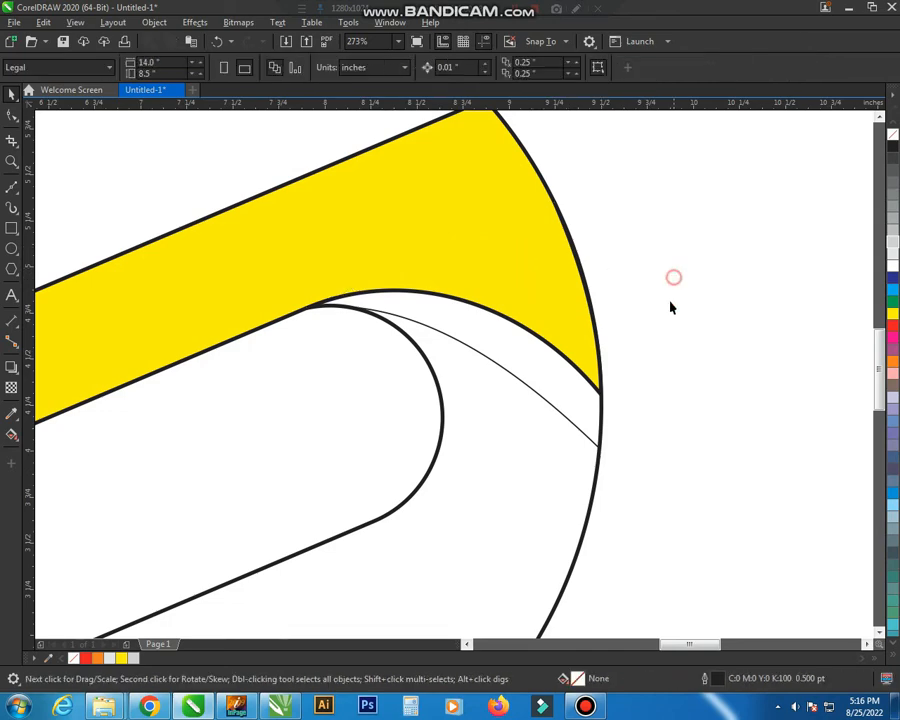
{"action": "left_click", "coordinate": [555, 371]}
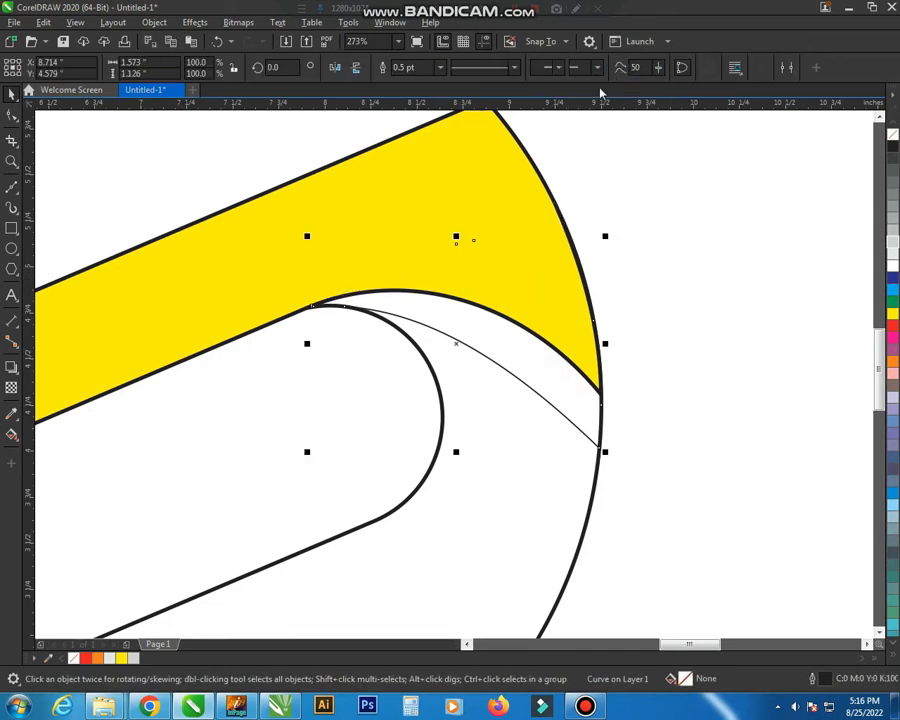
{"action": "left_click", "coordinate": [441, 68]}
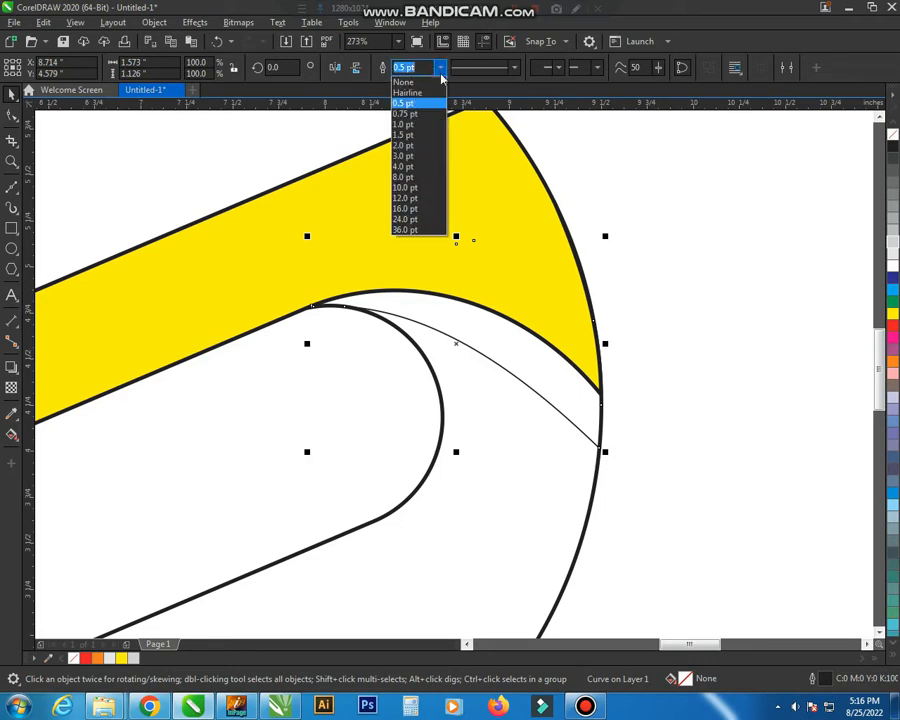
{"action": "left_click", "coordinate": [423, 136]}
{"action": "left_click", "coordinate": [683, 297]}
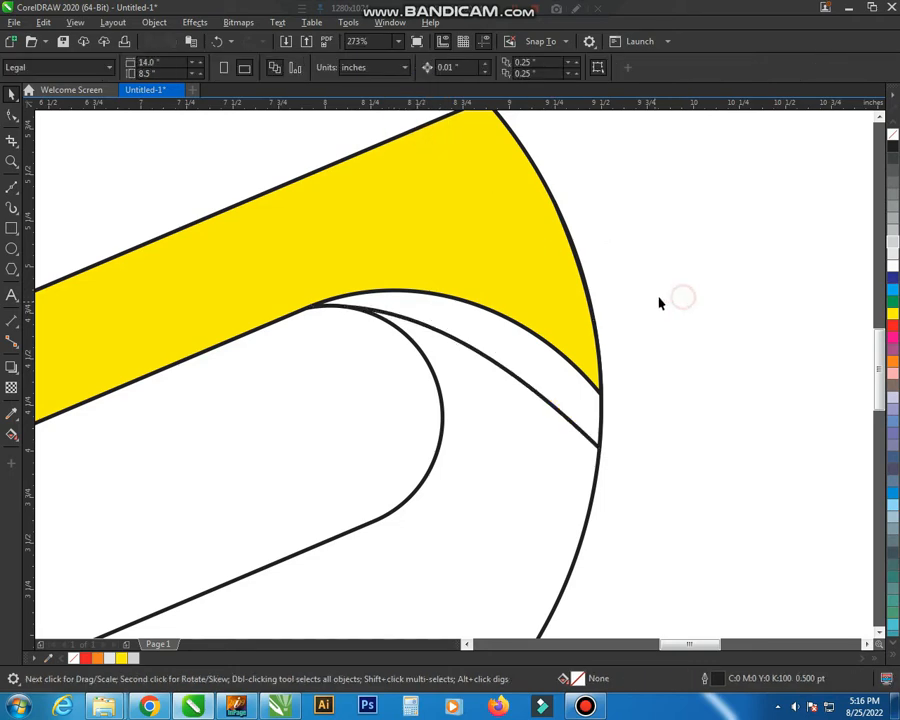
- Group the yellow shape, the sliver and the lower shape, and fill the group with white
{"action": "scroll", "coordinate": [660, 300], "scroll_direction": "down", "scroll_amount": 5}
{"action": "key", "text": "F2"}
{"action": "left_click_drag", "start_coordinate": [736, 170], "coordinate": [436, 457]}
{"action": "left_click_drag", "start_coordinate": [697, 192], "coordinate": [305, 530]}
{"action": "left_click_drag", "start_coordinate": [498, 279], "coordinate": [577, 289]}
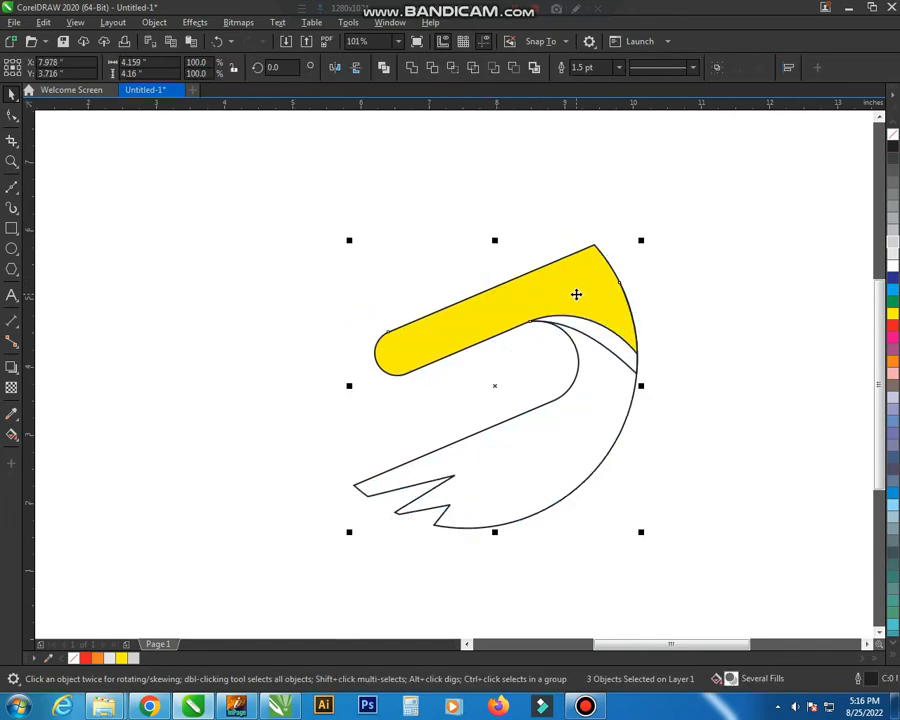
{"action": "key", "text": "ctrl+g"}
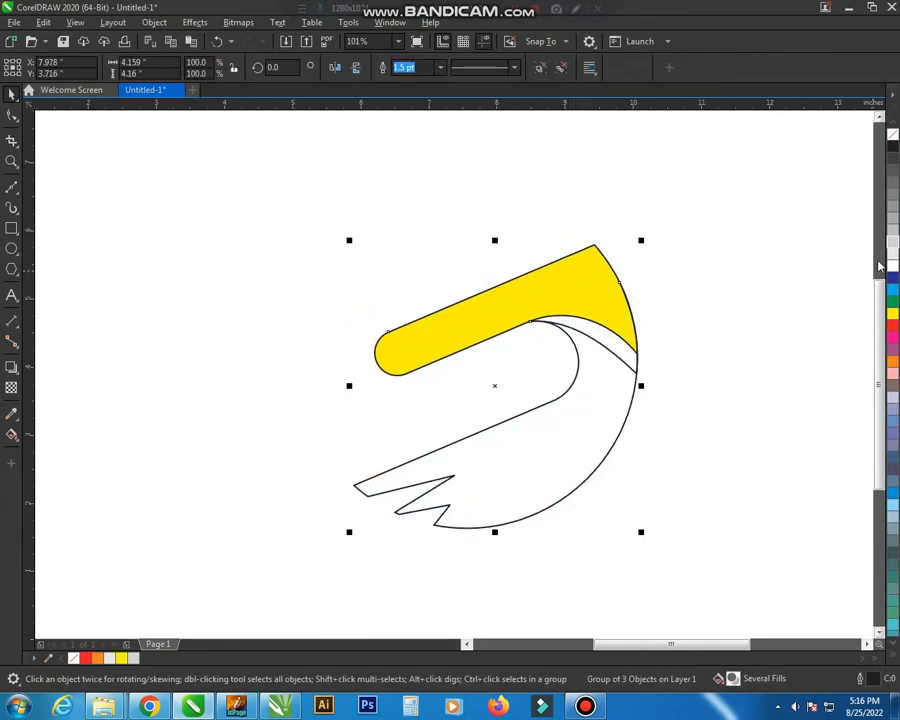
{"action": "left_click", "coordinate": [893, 266]}
{"action": "left_click", "coordinate": [749, 279]}
- Place a copy of the white group to its left and rotate the copy 180 degrees
{"action": "left_click_drag", "start_coordinate": [581, 292], "coordinate": [511, 286]}
{"action": "key", "text": "ctrl+z"}
{"action": "right_click", "coordinate": [511, 286]}
{"action": "left_click", "coordinate": [511, 286]}
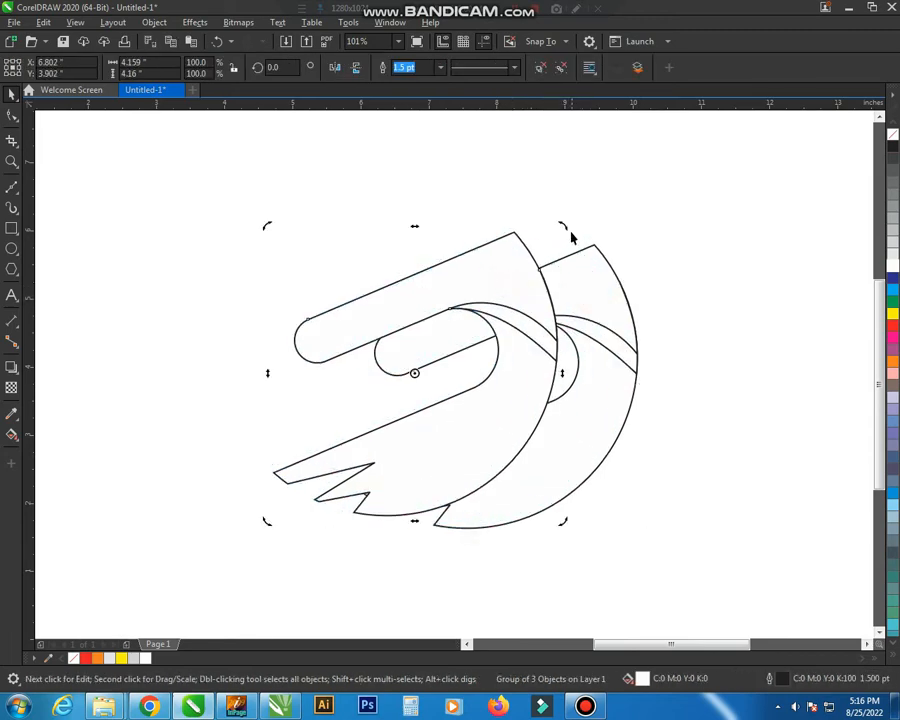
{"action": "left_click_drag", "start_coordinate": [564, 226], "coordinate": [360, 440]}
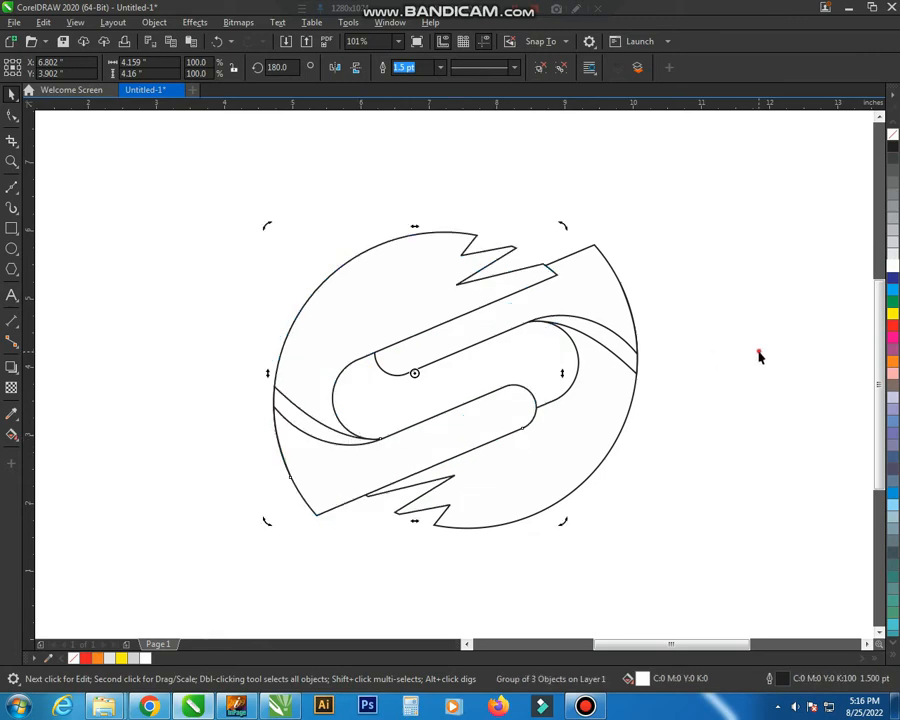
- Move the rotated copy up and to the right so both halves interlock into a full circle
{"action": "left_click", "coordinate": [757, 354]}
{"action": "left_click_drag", "start_coordinate": [480, 420], "coordinate": [501, 382]}
{"action": "left_click", "coordinate": [765, 309]}
- Select both halves of the logo, shift them slightly to the right, and ungroup them into separate shapes
{"action": "key", "text": "z"}
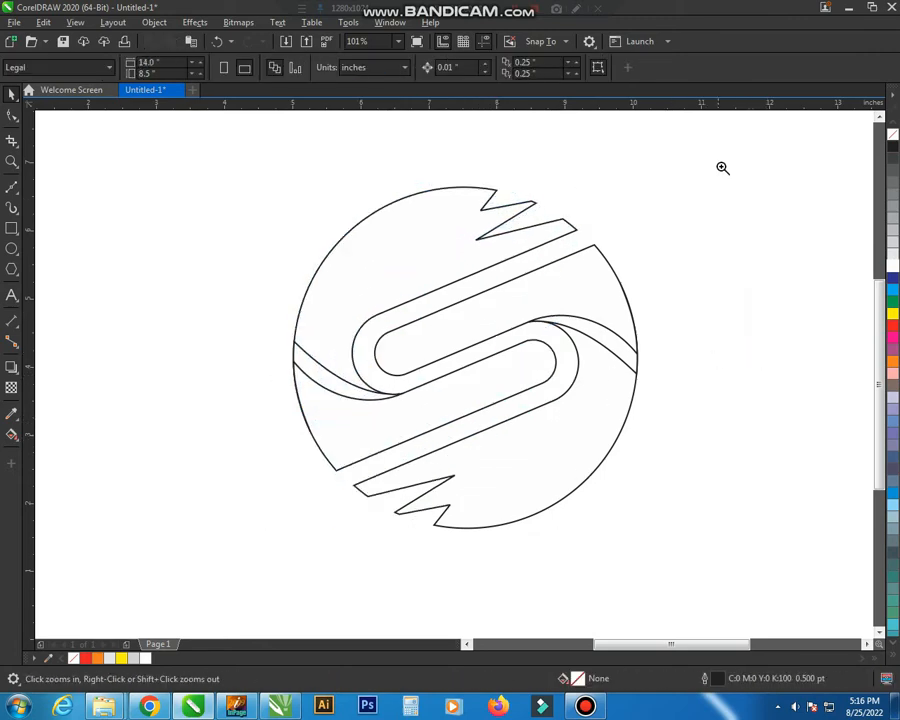
{"action": "left_click_drag", "start_coordinate": [749, 133], "coordinate": [272, 553]}
{"action": "left_click", "coordinate": [357, 295]}
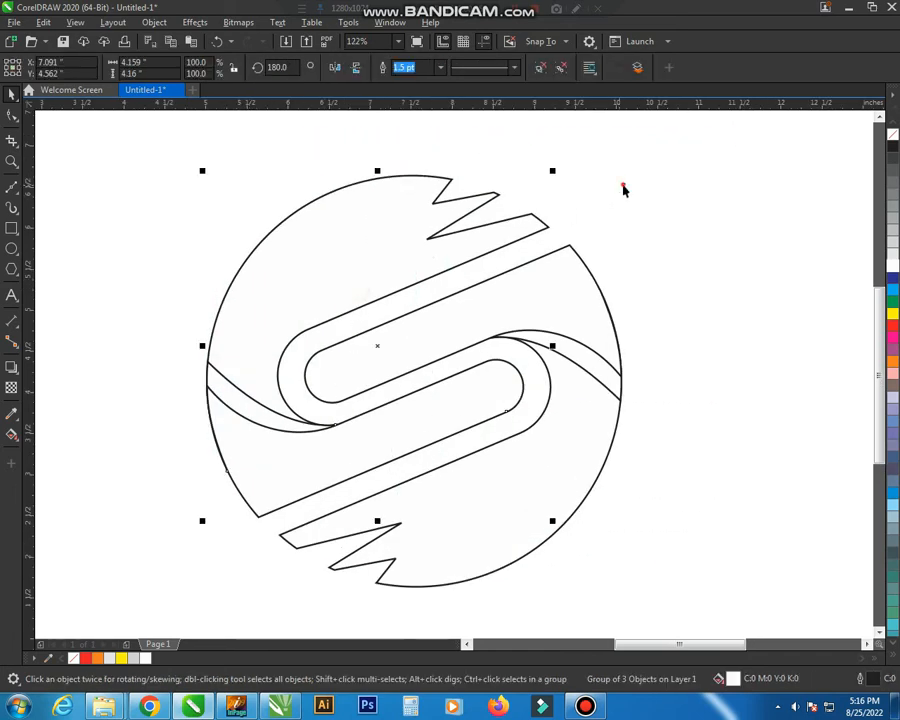
{"action": "left_click", "coordinate": [621, 187]}
{"action": "left_click_drag", "start_coordinate": [683, 145], "coordinate": [198, 601]}
{"action": "left_click_drag", "start_coordinate": [374, 437], "coordinate": [391, 442]}
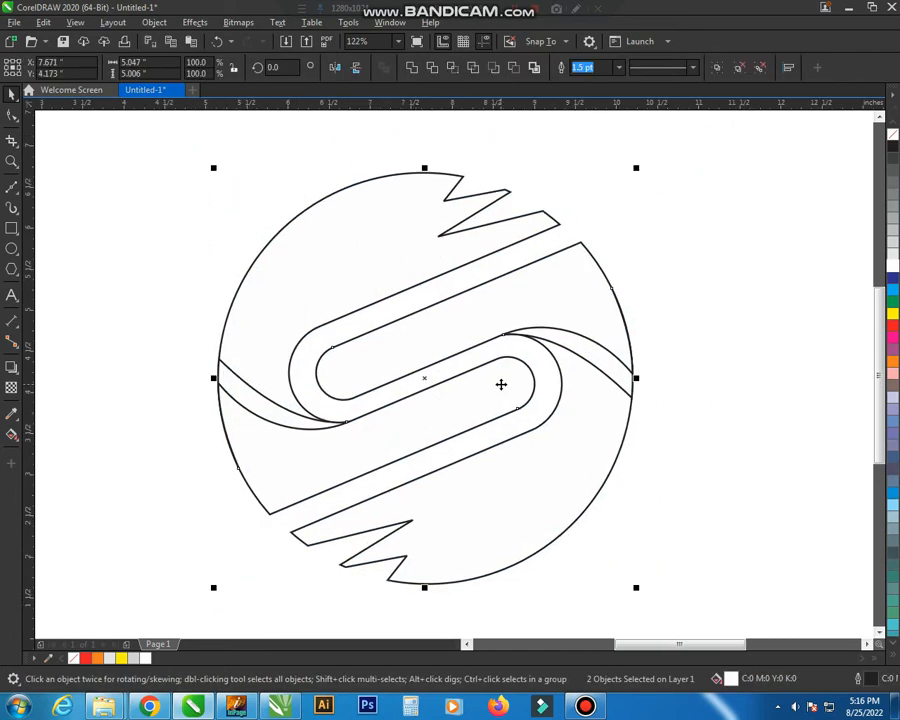
{"action": "left_click", "coordinate": [695, 263]}
- Fill the upper-right rounded bar with a linear fountain fill from green at its rounded end to yellow at its wide end
{"action": "mouse_move", "coordinate": [543, 293]}
{"action": "left_mouse_down"}
{"action": "mouse_move", "coordinate": [558, 275]}
{"action": "mouse_move", "coordinate": [544, 291]}
{"action": "left_mouse_up"}
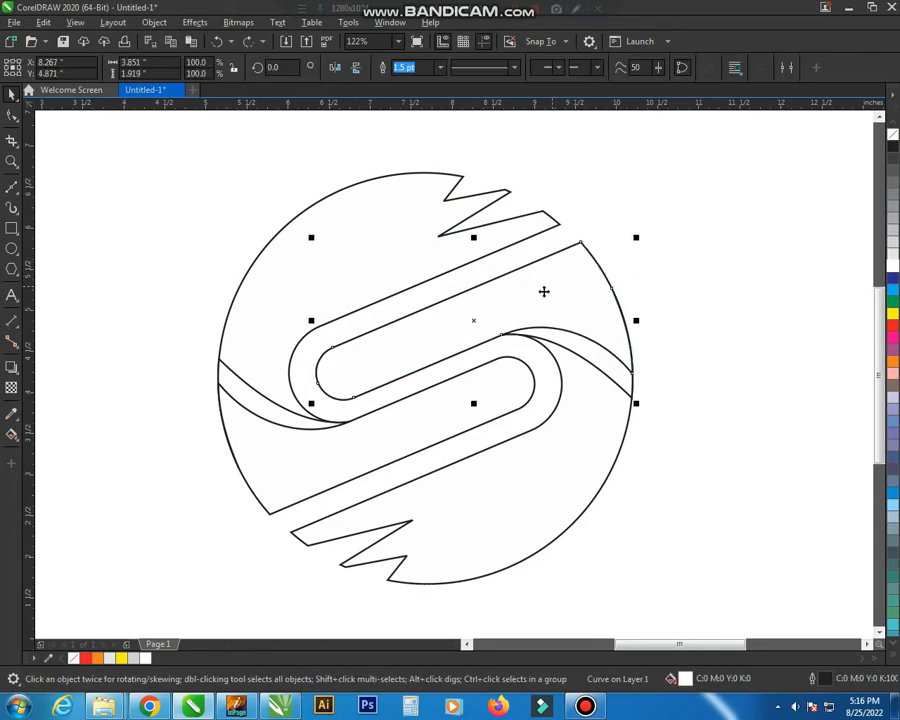
{"action": "left_click", "coordinate": [893, 306]}
{"action": "left_click", "coordinate": [12, 435]}
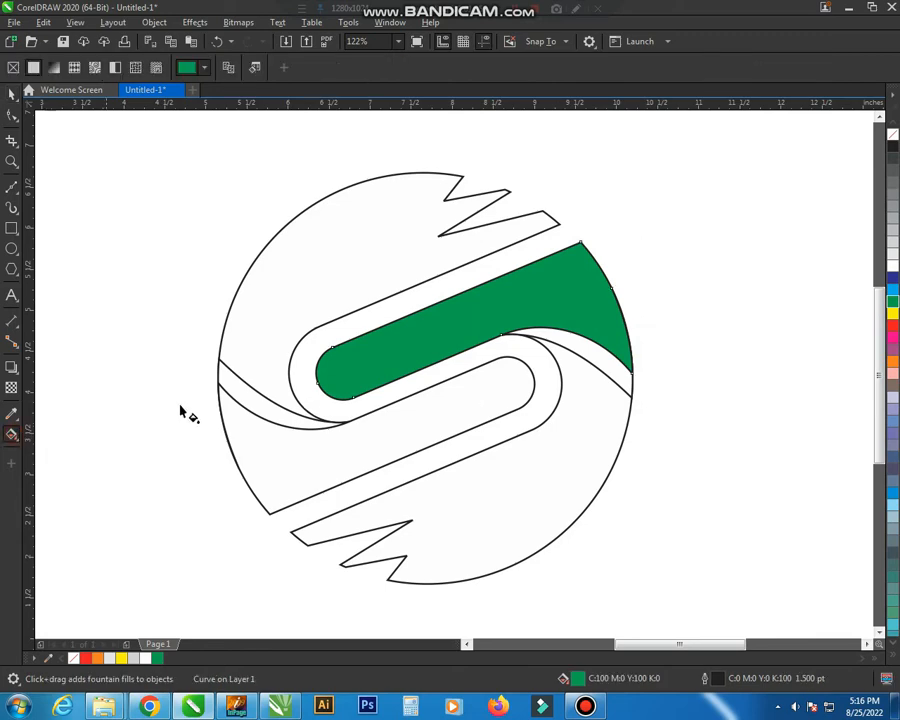
{"action": "left_click_drag", "start_coordinate": [399, 350], "coordinate": [578, 282]}
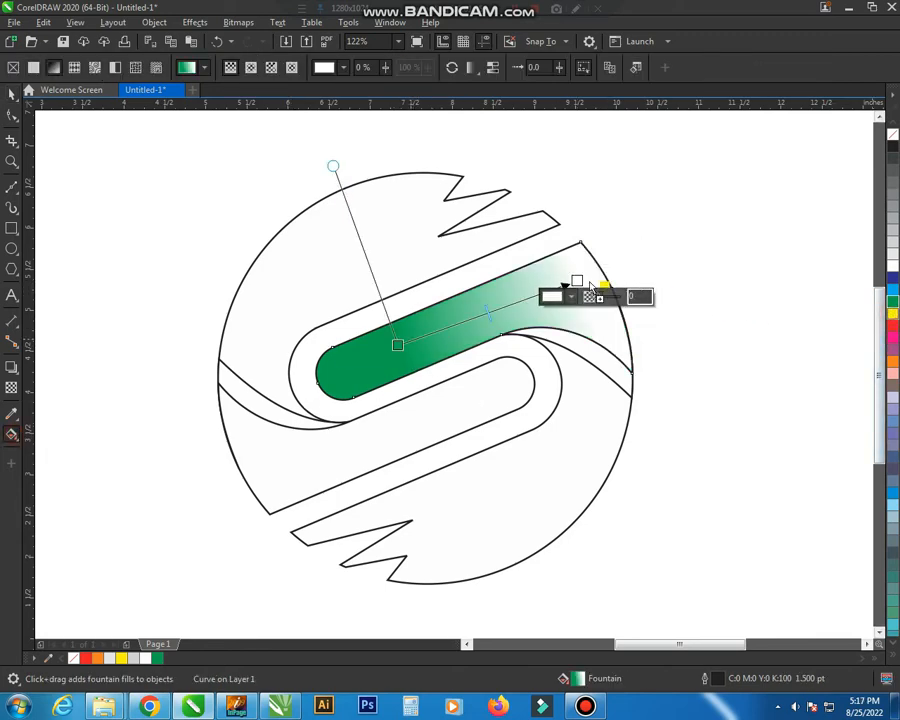
{"action": "left_click_drag", "start_coordinate": [577, 285], "coordinate": [577, 282]}
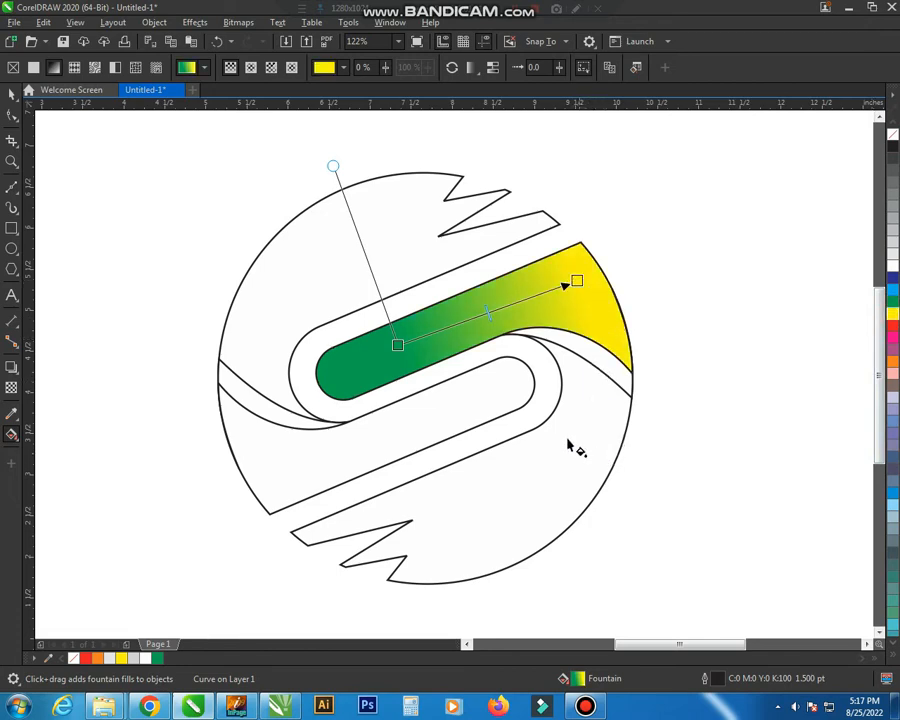
{"action": "left_click", "coordinate": [10, 94]}
{"action": "left_click", "coordinate": [722, 315]}
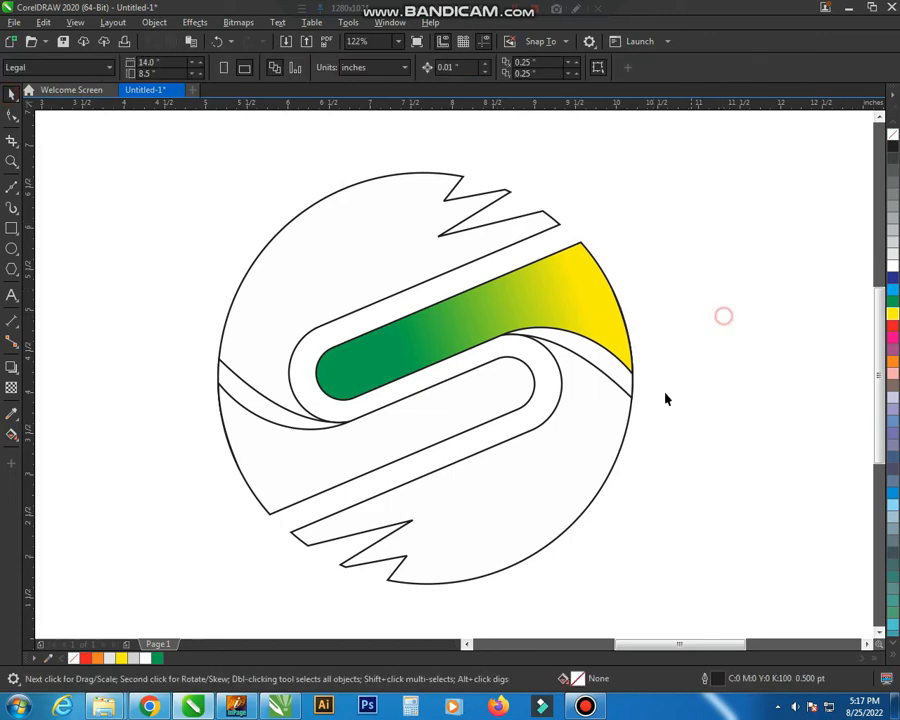
- Fill the lower-right notched shape with the purple C40 M100 Y0 K0
{"action": "left_click", "coordinate": [555, 472]}
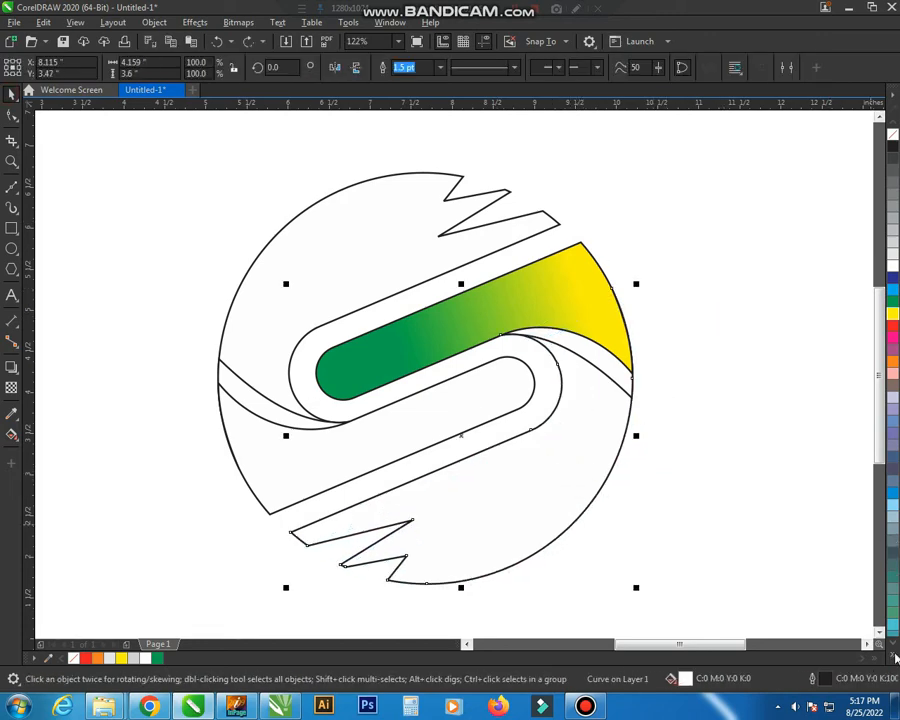
{"action": "left_click", "coordinate": [890, 650]}
{"action": "left_click", "coordinate": [881, 186]}
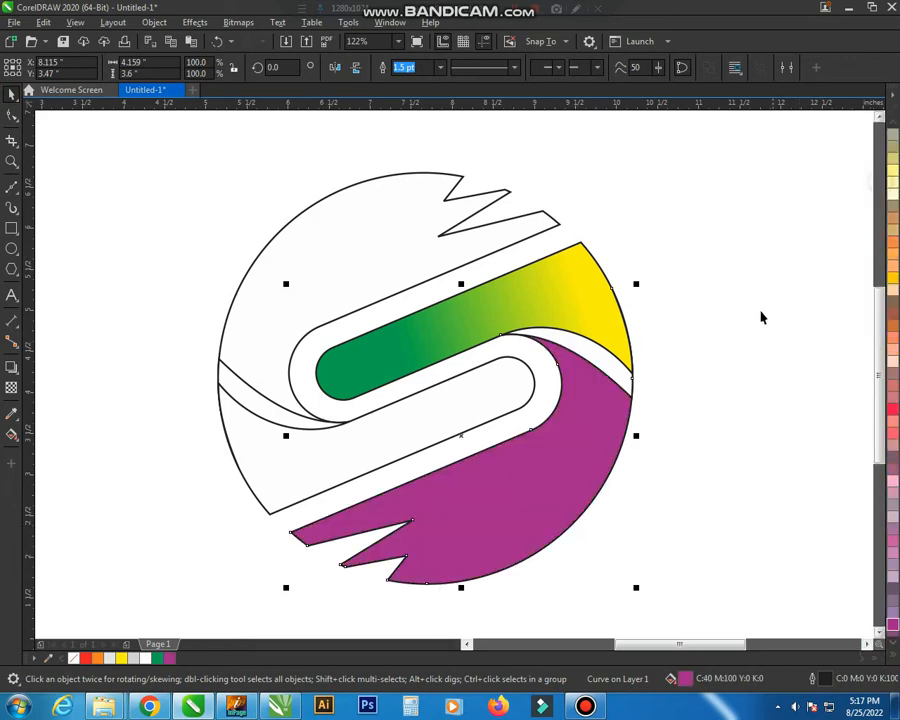
{"action": "left_click", "coordinate": [726, 330]}
- Apply a linear fountain fill to the lower-right shape, running from purple near the circle's edge to pink at the notched tail
{"action": "left_click", "coordinate": [504, 508]}
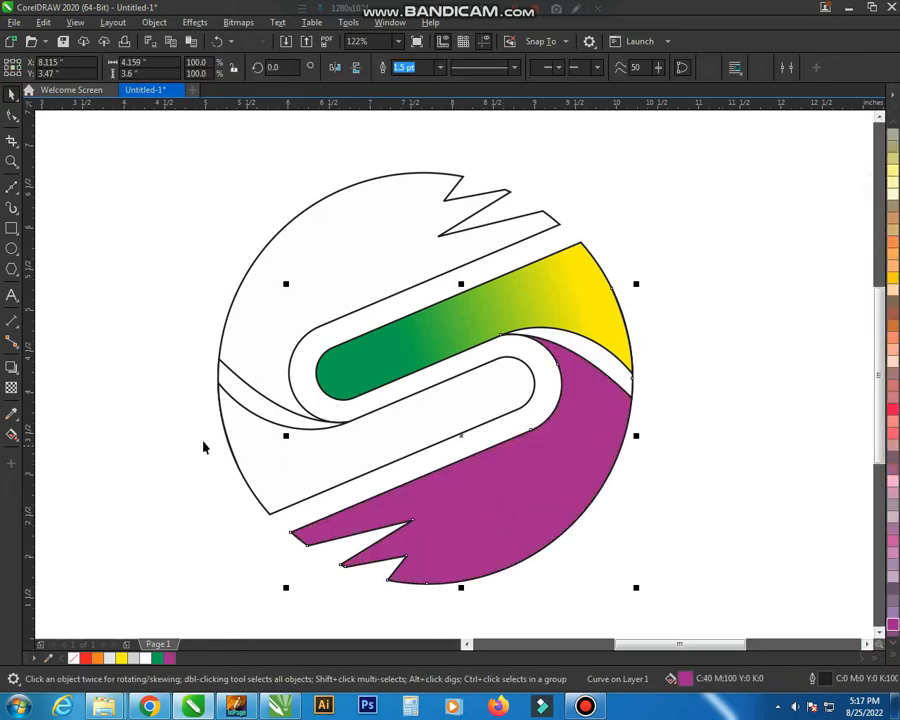
{"action": "left_click", "coordinate": [11, 437]}
{"action": "left_click_drag", "start_coordinate": [583, 438], "coordinate": [397, 553]}
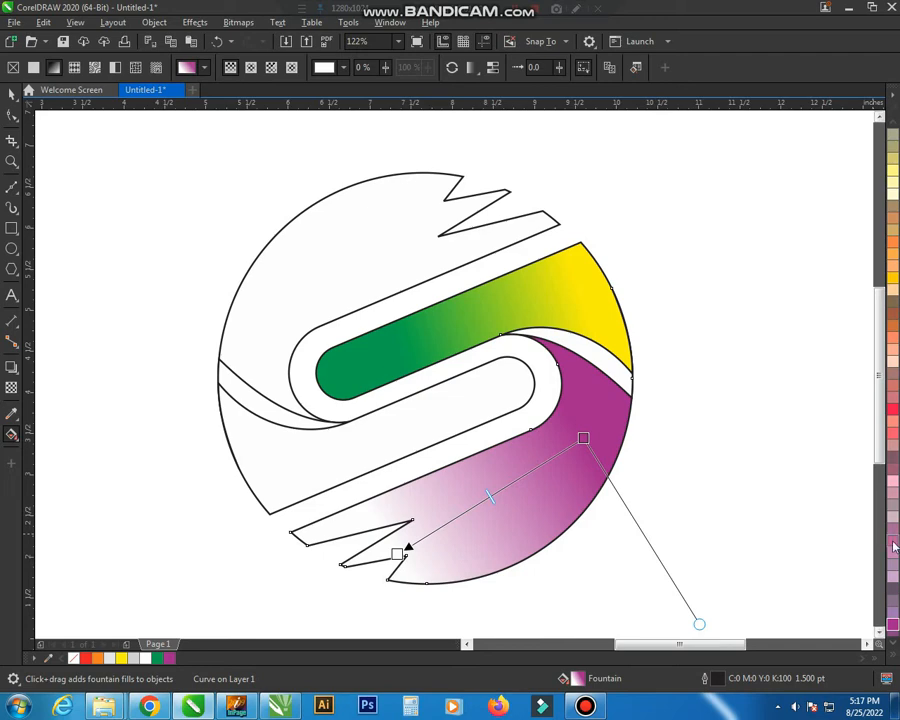
{"action": "left_click_drag", "start_coordinate": [895, 545], "coordinate": [400, 556]}
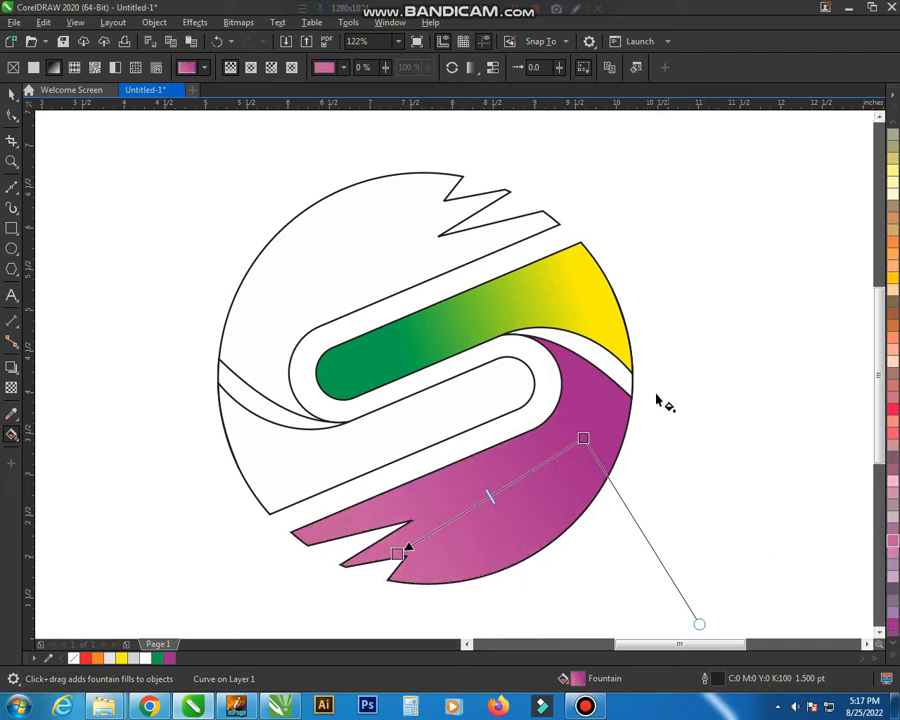
{"action": "left_click", "coordinate": [12, 95]}
{"action": "left_click", "coordinate": [708, 388]}
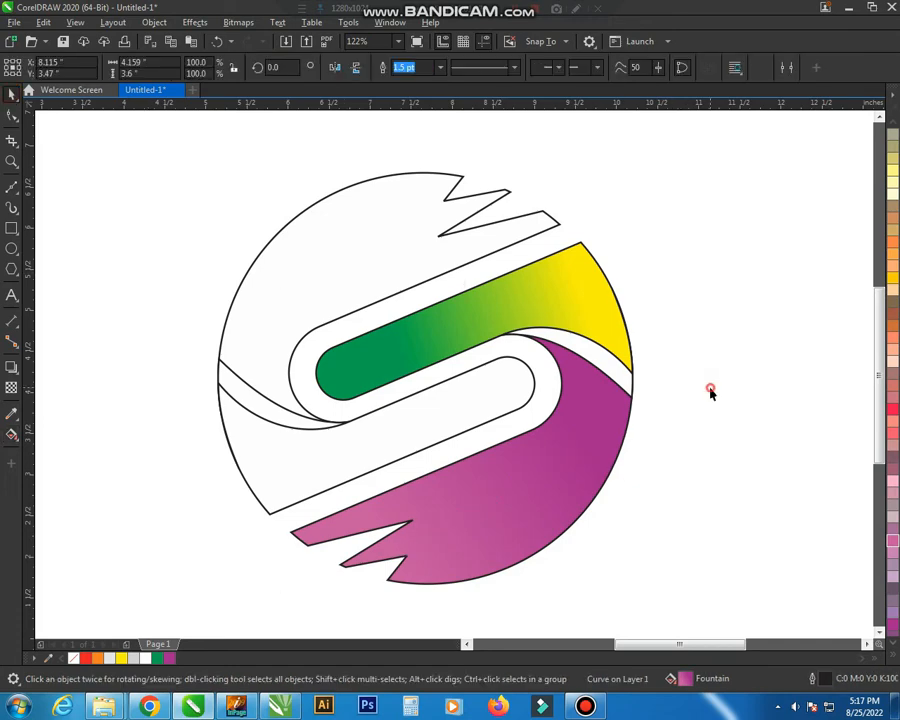
- Fill the thin crescent between the yellow bar and the purple shape with the purple C40 M100 Y0 K0
{"action": "left_click", "coordinate": [615, 374]}
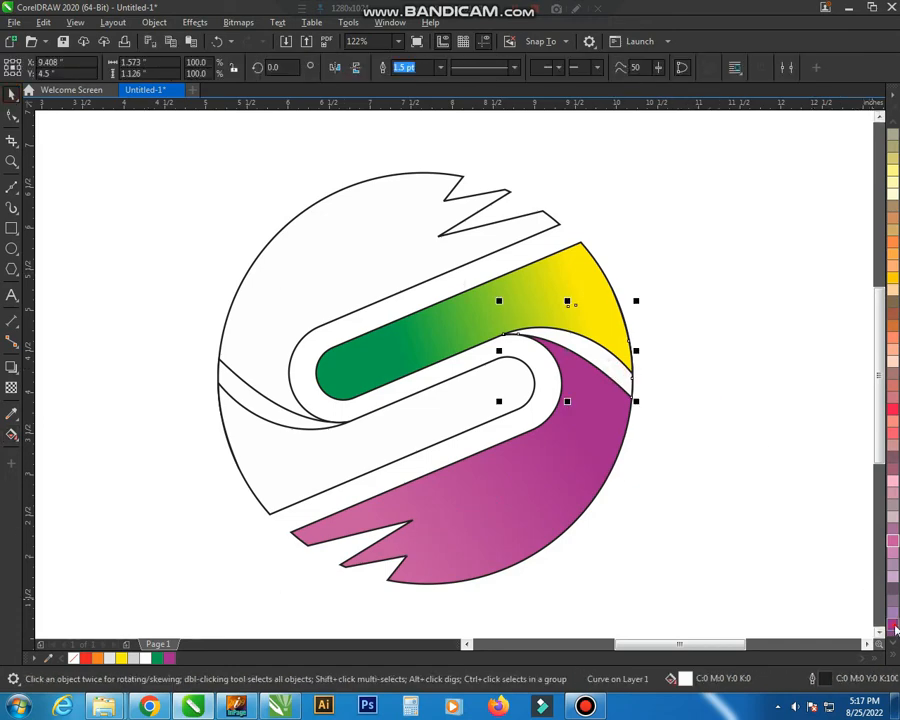
{"action": "left_click", "coordinate": [832, 585]}
{"action": "left_click_drag", "start_coordinate": [640, 396], "coordinate": [652, 407]}
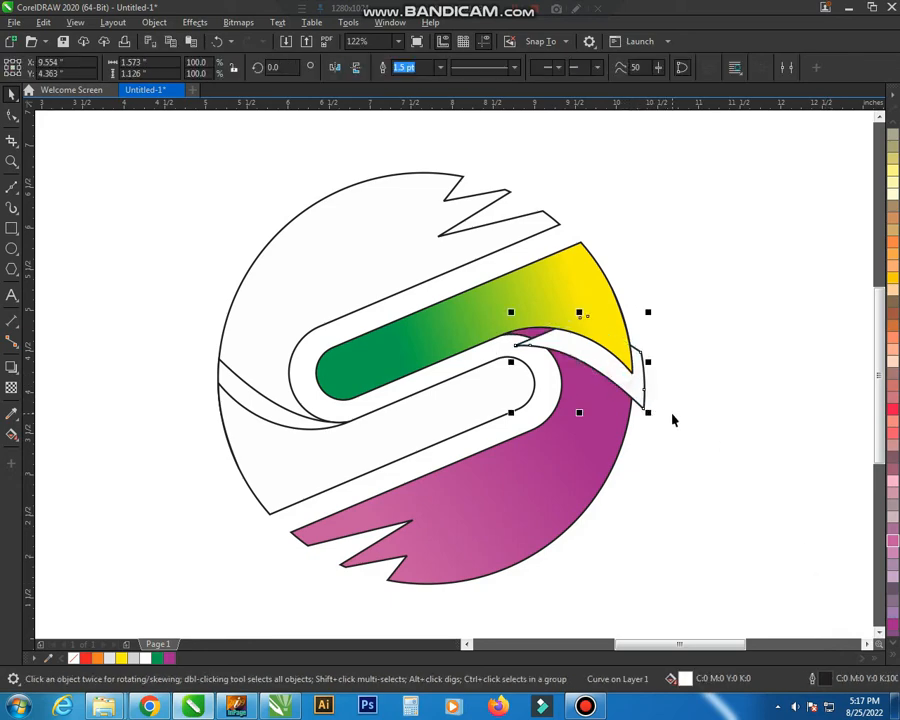
{"action": "key", "text": "ctrl+z"}
{"action": "left_click", "coordinate": [893, 625]}
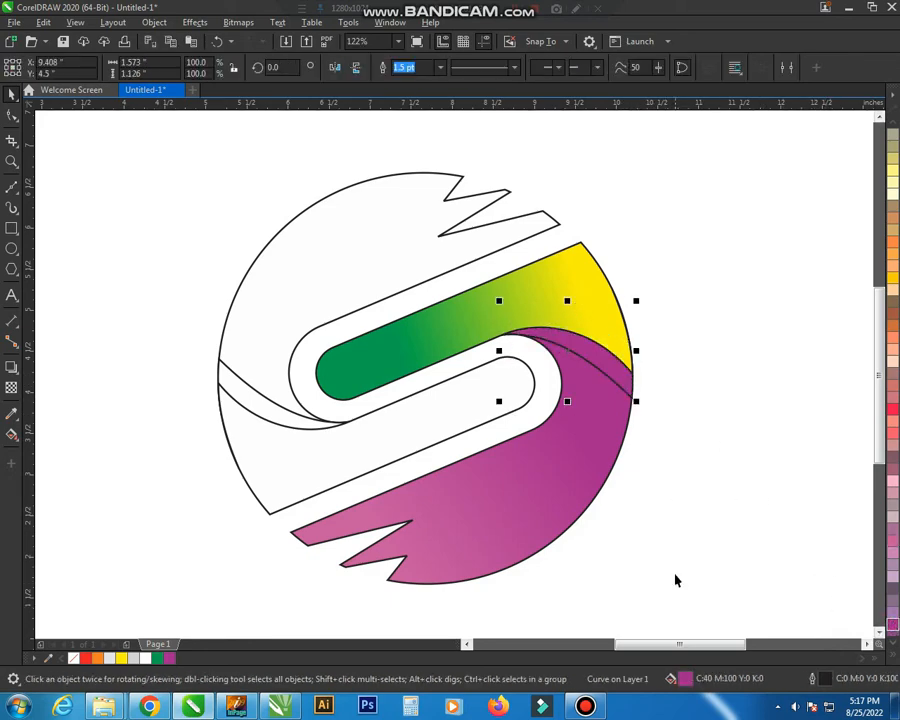
- Darken the right crescent's uniform fill to the deep purple C56 M100 Y27 K22
{"action": "double_click", "coordinate": [685, 680]}
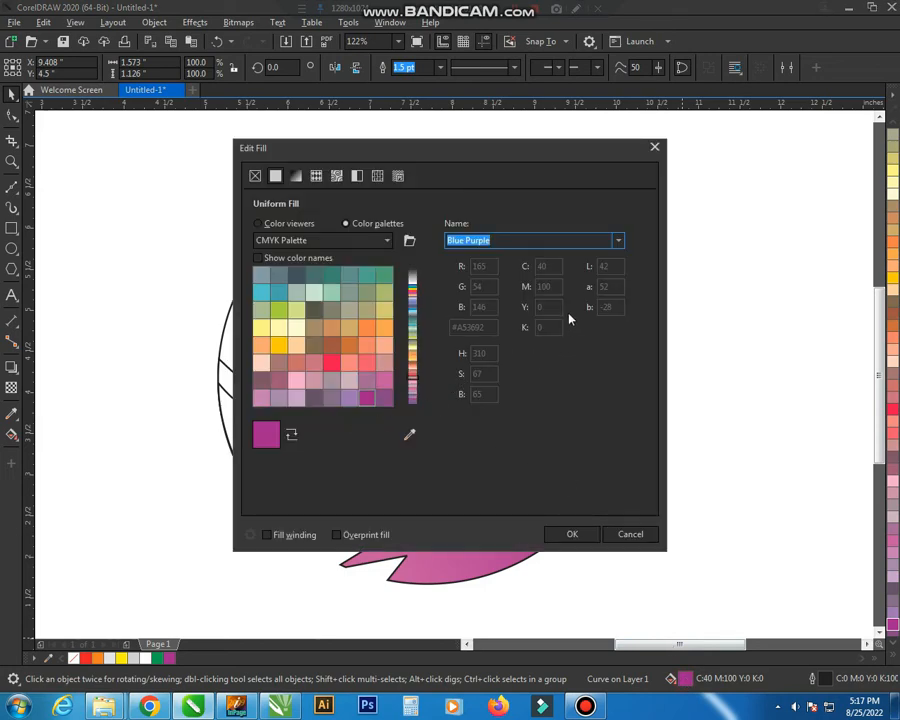
{"action": "left_click", "coordinate": [258, 224]}
{"action": "left_click_drag", "start_coordinate": [398, 328], "coordinate": [418, 347]}
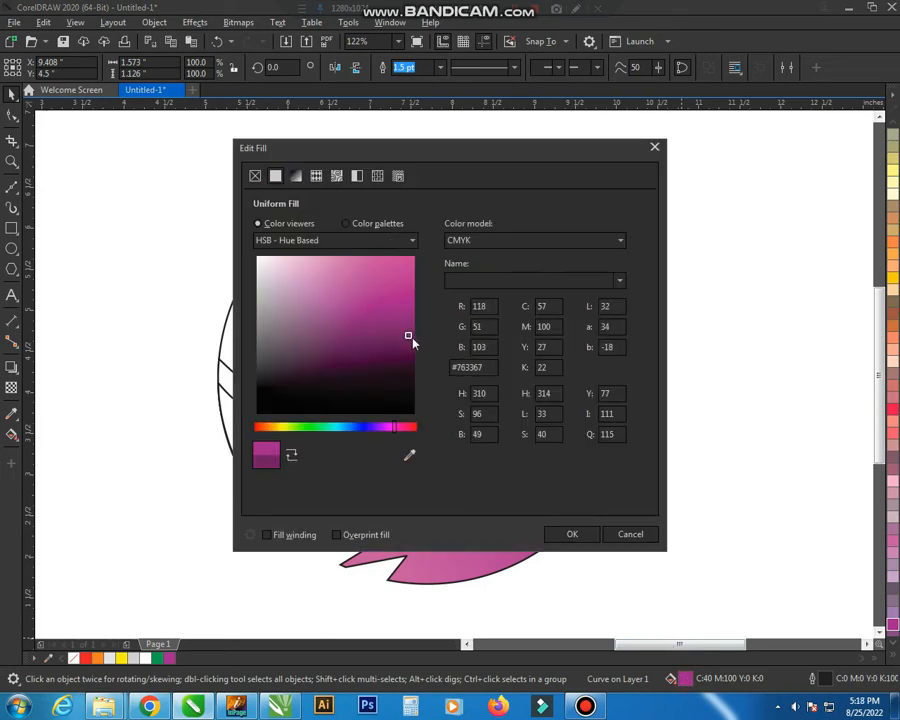
{"action": "mouse_move", "coordinate": [452, 157]}
{"action": "left_mouse_down"}
{"action": "mouse_move", "coordinate": [548, 366]}
{"action": "mouse_move", "coordinate": [542, 424]}
{"action": "mouse_move", "coordinate": [331, 133]}
{"action": "mouse_move", "coordinate": [336, 127]}
{"action": "left_mouse_up"}
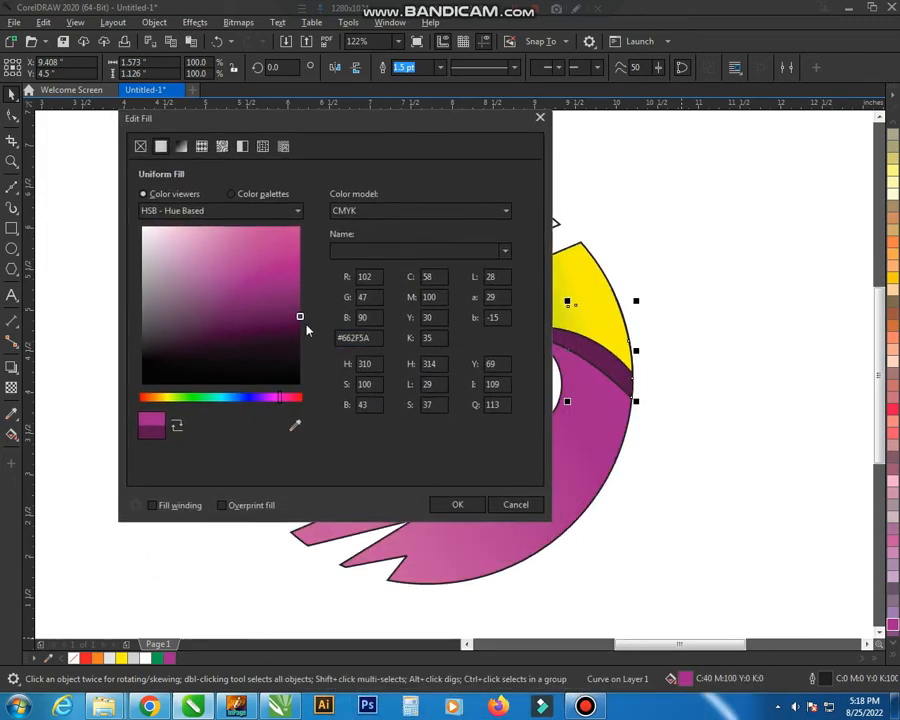
{"action": "left_click_drag", "start_coordinate": [300, 316], "coordinate": [301, 311]}
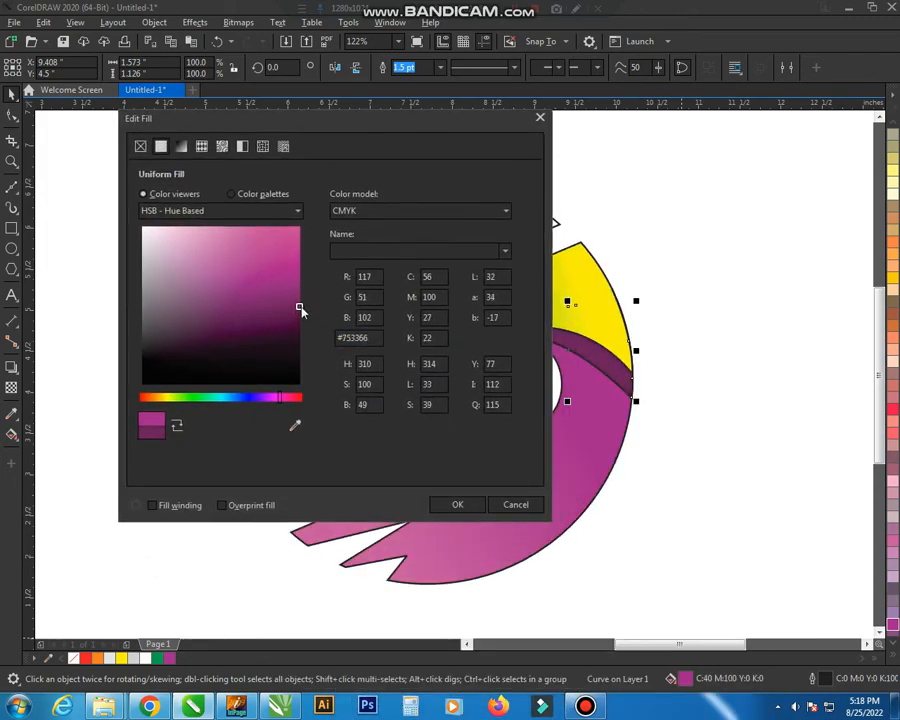
{"action": "left_click", "coordinate": [470, 507]}
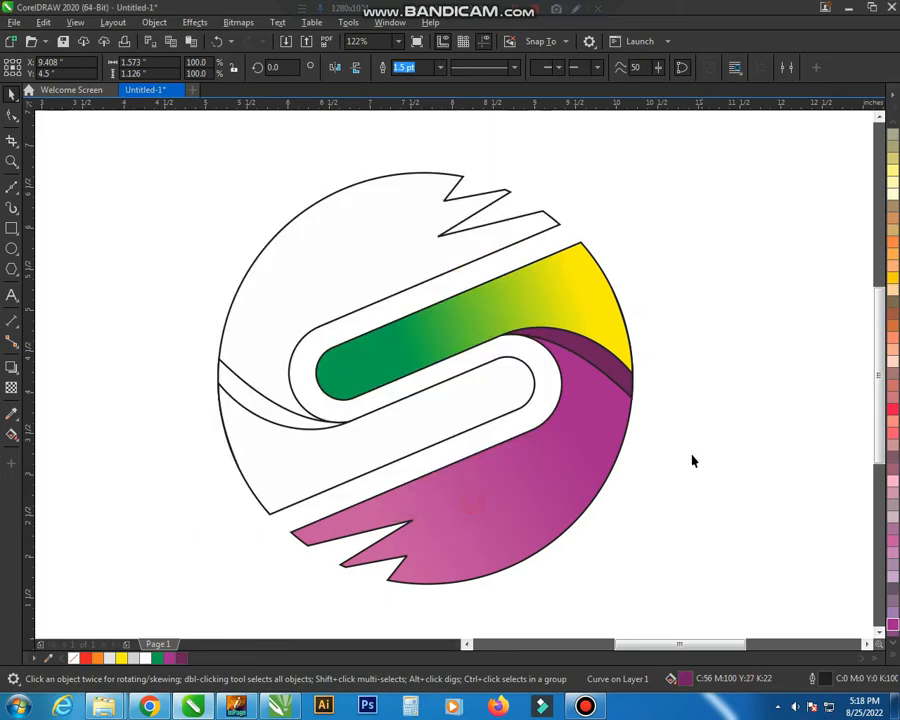
{"action": "left_click", "coordinate": [713, 385]}
- Remove the outlines from the green-yellow bar, the purple notched shape and the dark purple crescent
{"action": "left_click", "coordinate": [565, 473]}
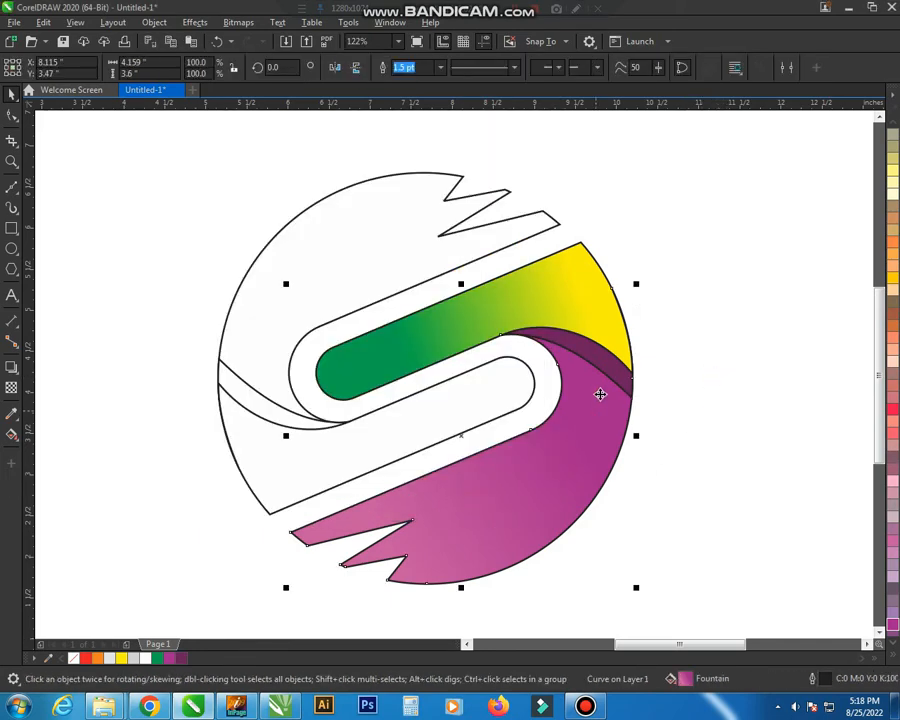
{"action": "left_click", "coordinate": [601, 315], "text": "shift"}
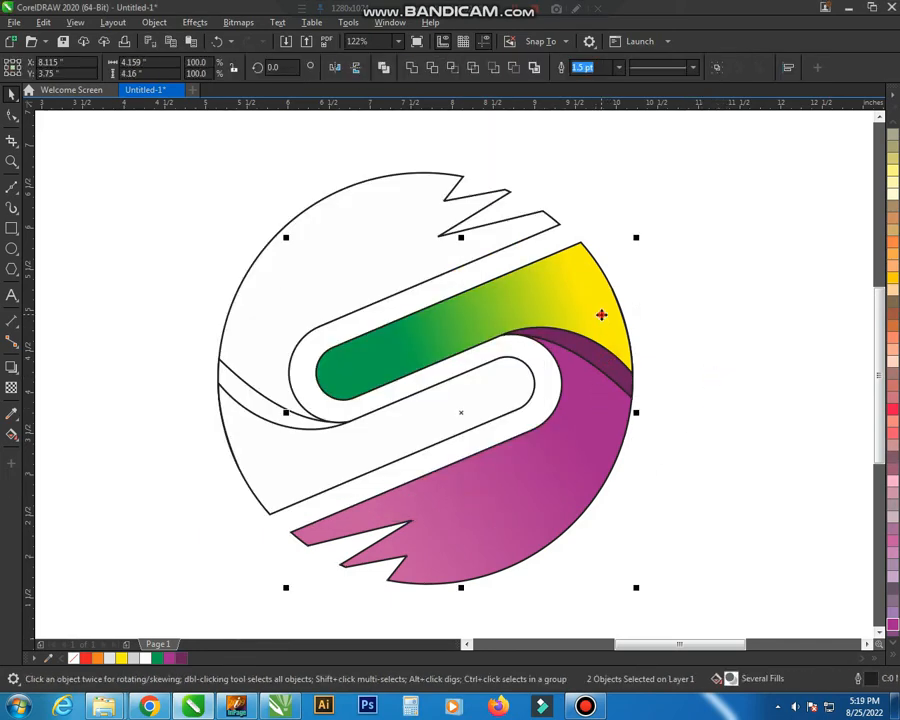
{"action": "left_click", "coordinate": [895, 655]}
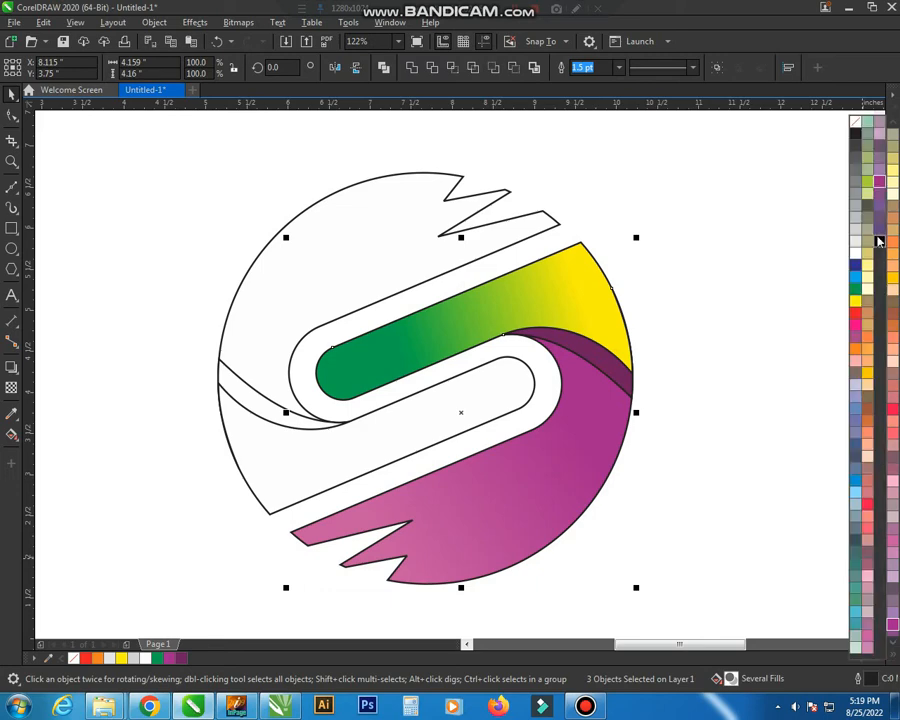
{"action": "right_click", "coordinate": [857, 125]}
{"action": "left_click", "coordinate": [707, 253]}
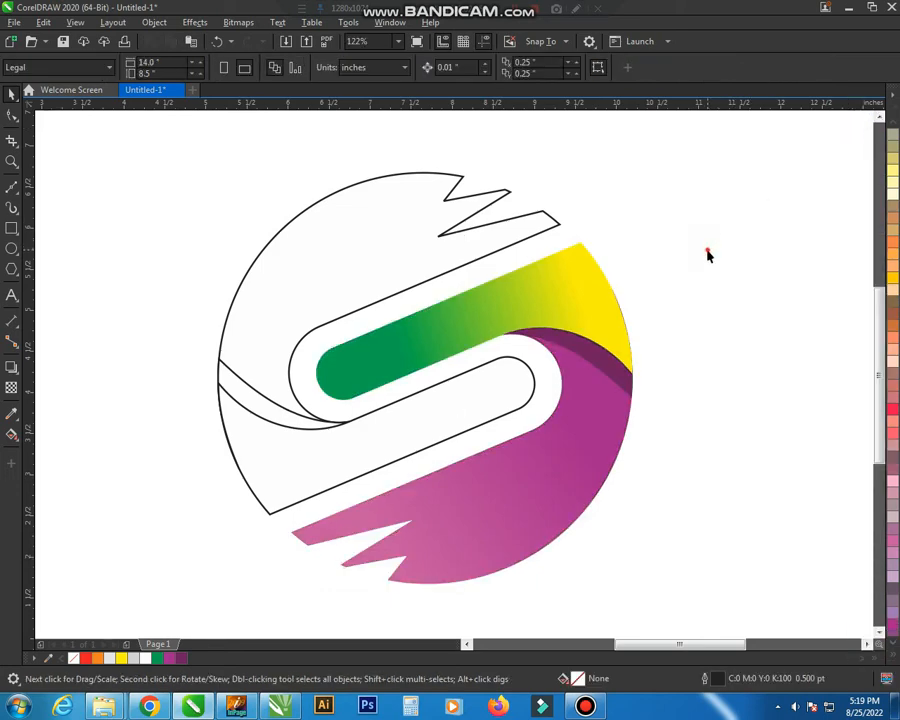
- Fill the upper-left notched shape with the red C0 M100 Y100 K0
{"action": "left_click", "coordinate": [305, 283]}
{"action": "left_click", "coordinate": [891, 657]}
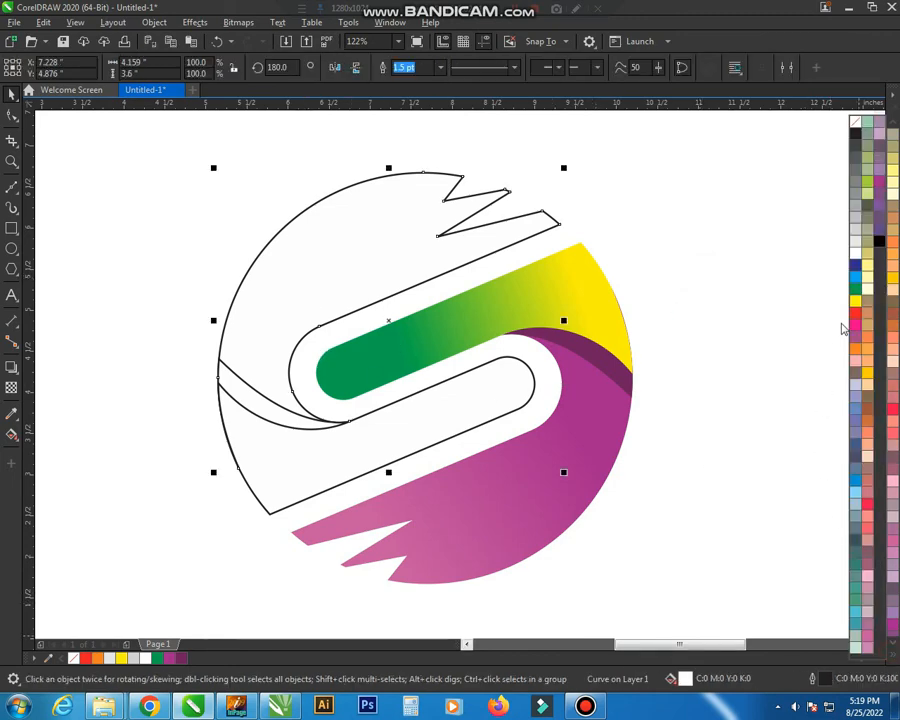
{"action": "left_click", "coordinate": [857, 318]}
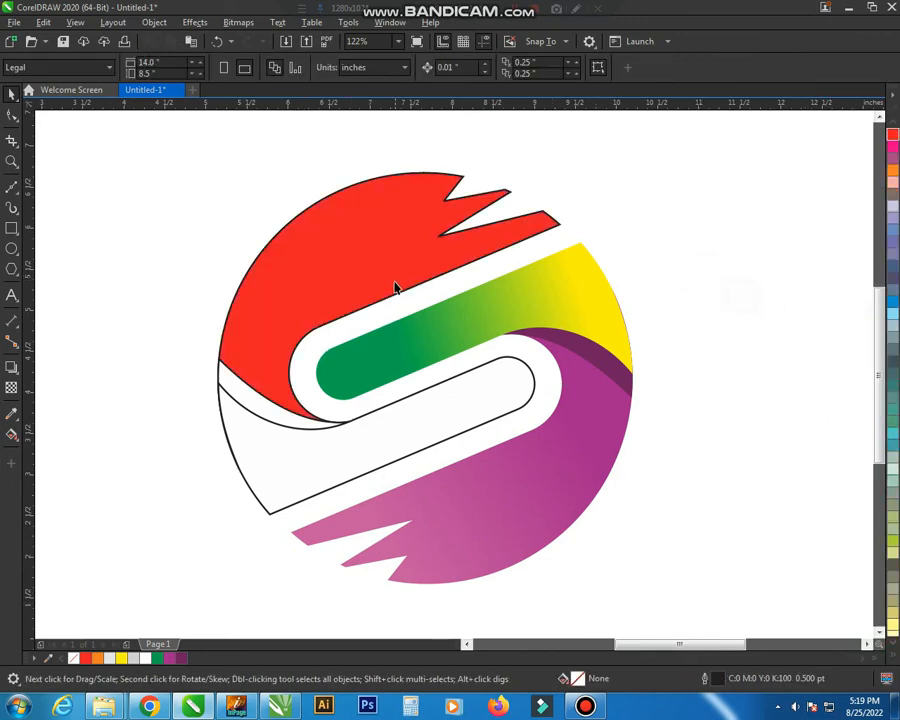
- Apply a linear fountain fill to the upper-left shape, running from red at its curved side to yellow at the notched tail
{"action": "left_click", "coordinate": [12, 435]}
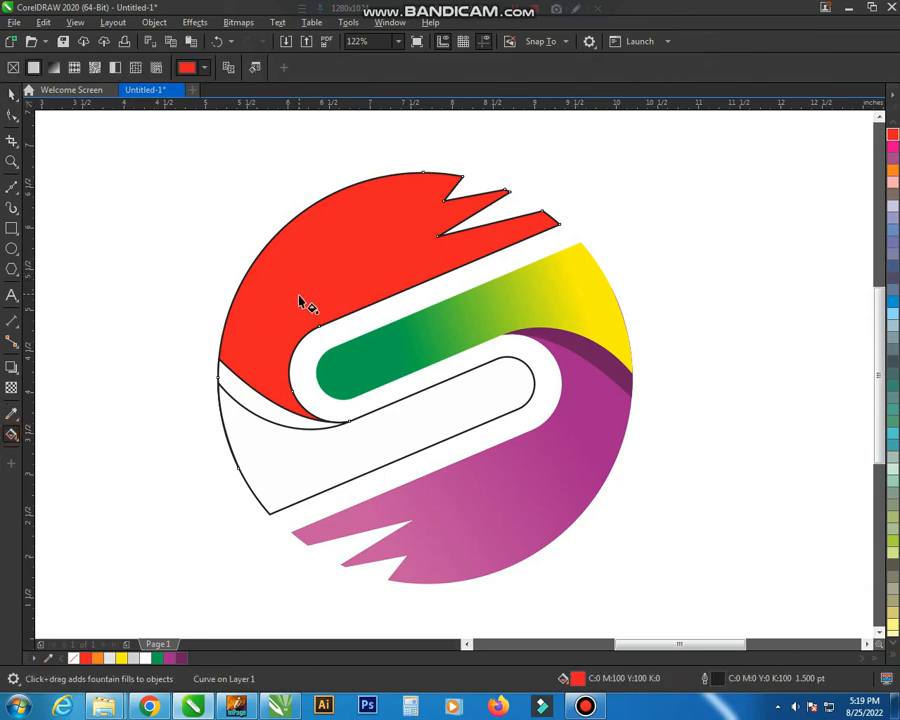
{"action": "left_click_drag", "start_coordinate": [281, 302], "coordinate": [428, 221]}
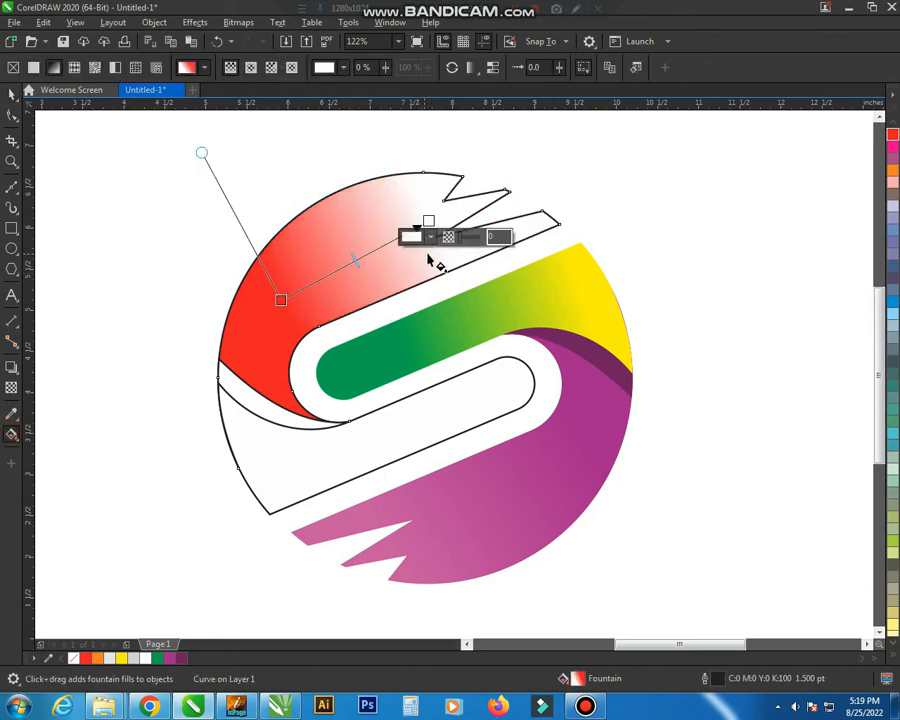
{"action": "key", "text": "space"}
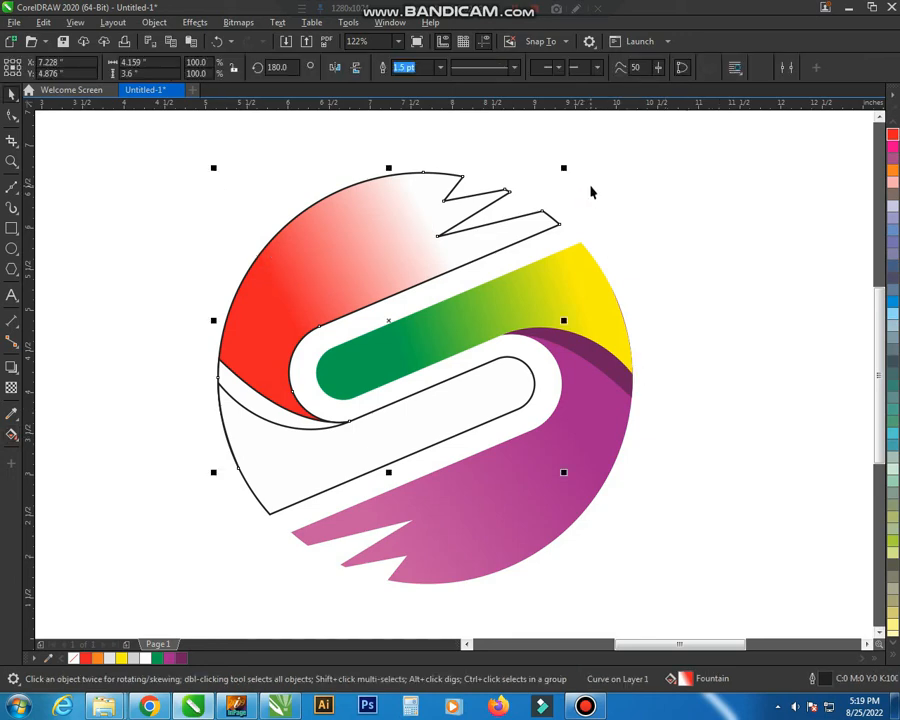
{"action": "left_click", "coordinate": [591, 187]}
{"action": "left_click", "coordinate": [416, 234]}
{"action": "left_click", "coordinate": [12, 434]}
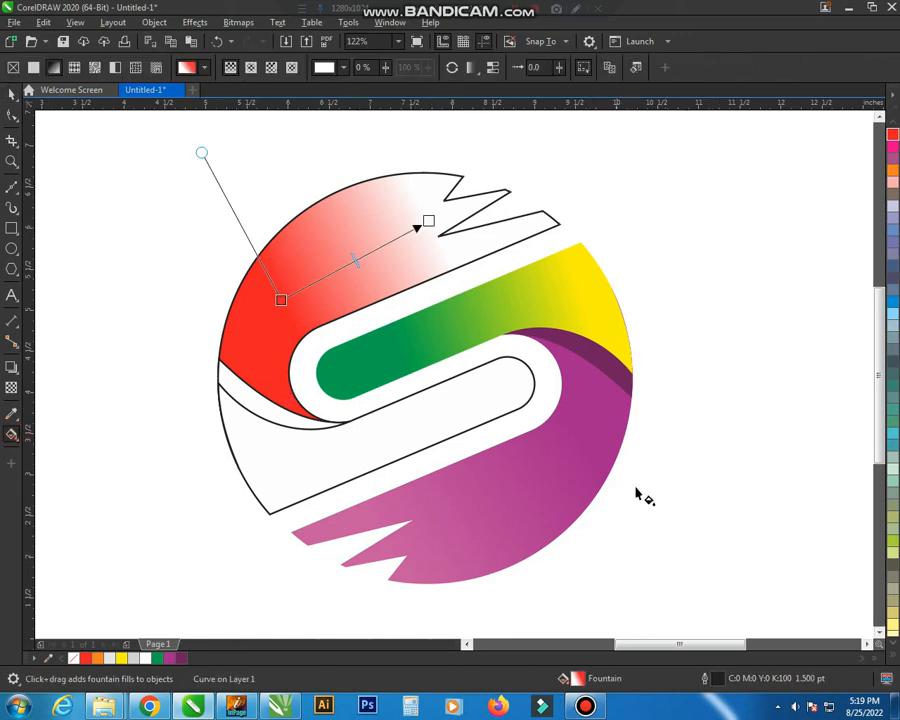
{"action": "left_click", "coordinate": [894, 656]}
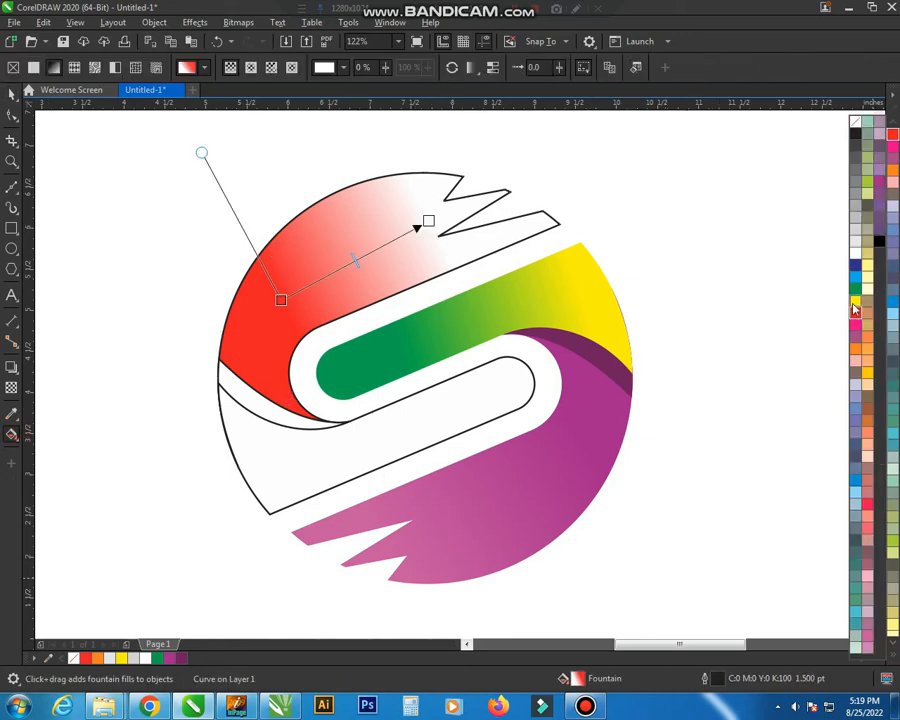
{"action": "left_click_drag", "start_coordinate": [855, 300], "coordinate": [428, 221]}
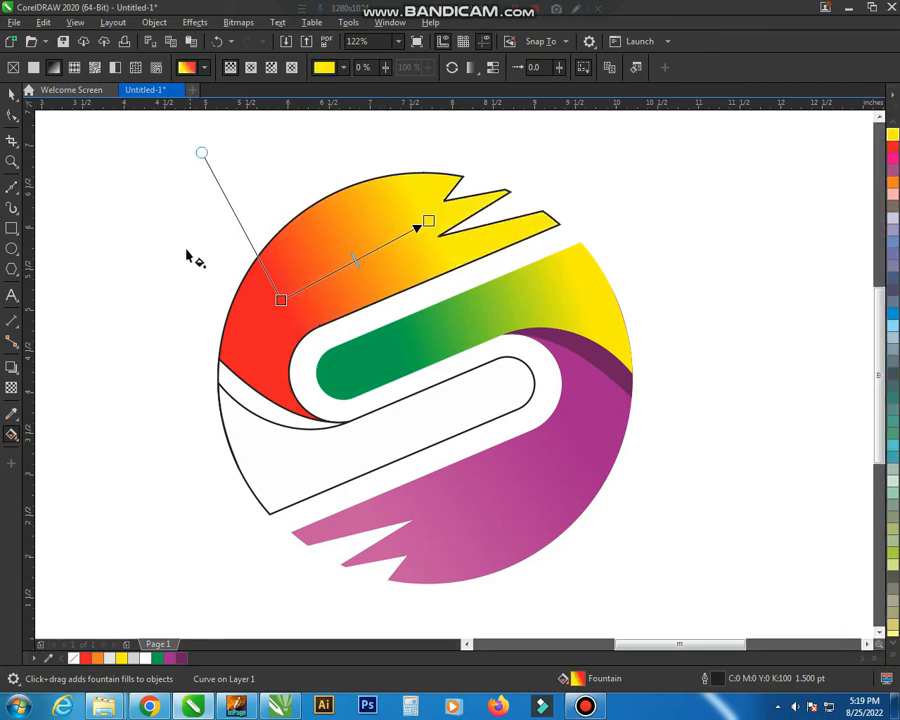
{"action": "left_click", "coordinate": [14, 95]}
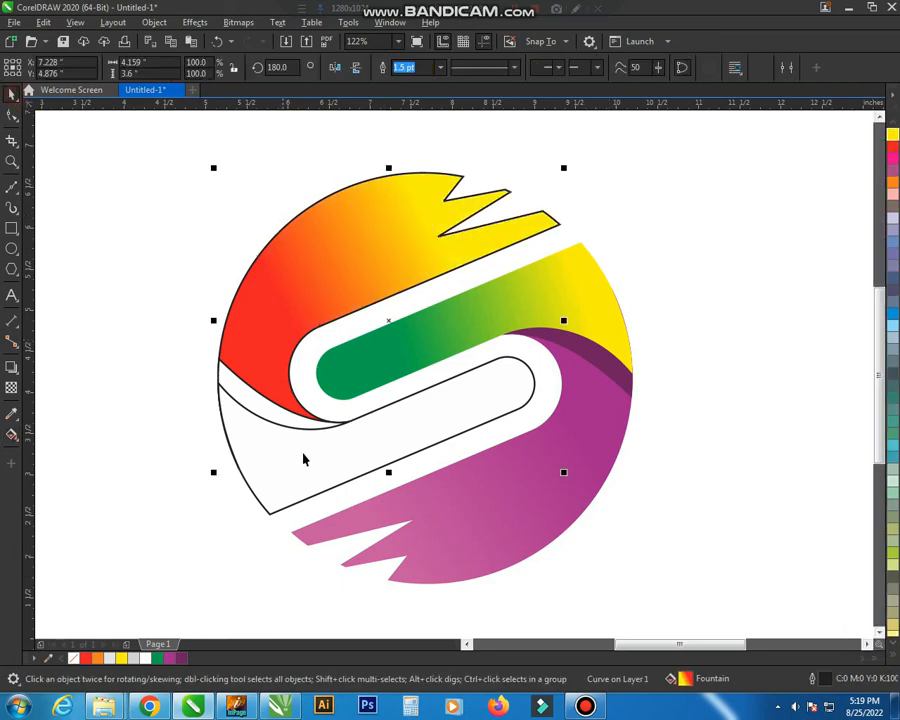
- Fill the lower-left rounded bar with the dark blue C100 M100 Y0 K0
{"action": "left_click", "coordinate": [330, 469]}
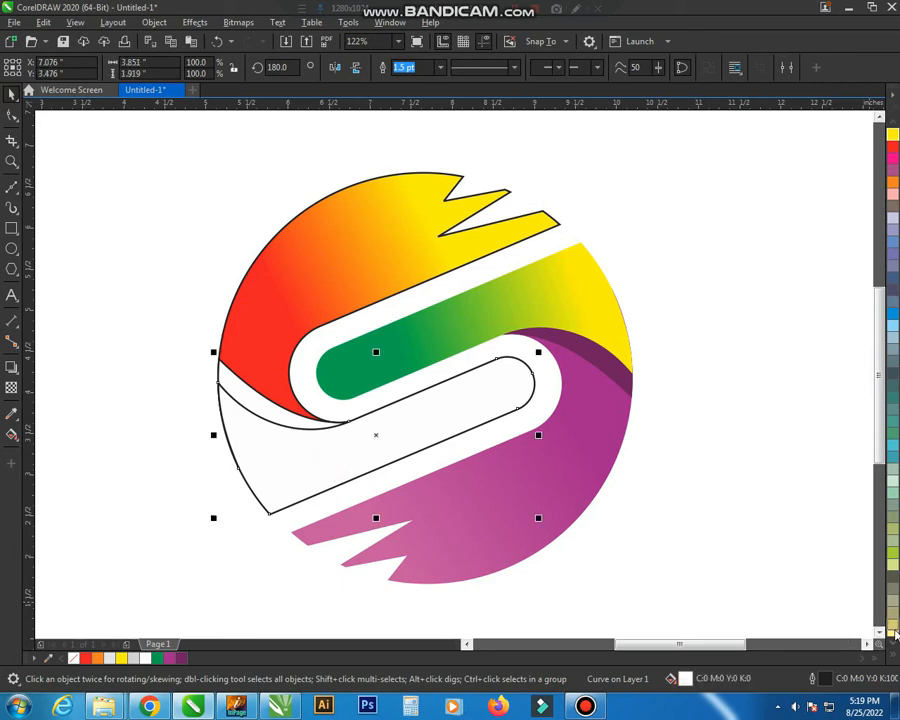
{"action": "left_click", "coordinate": [895, 661]}
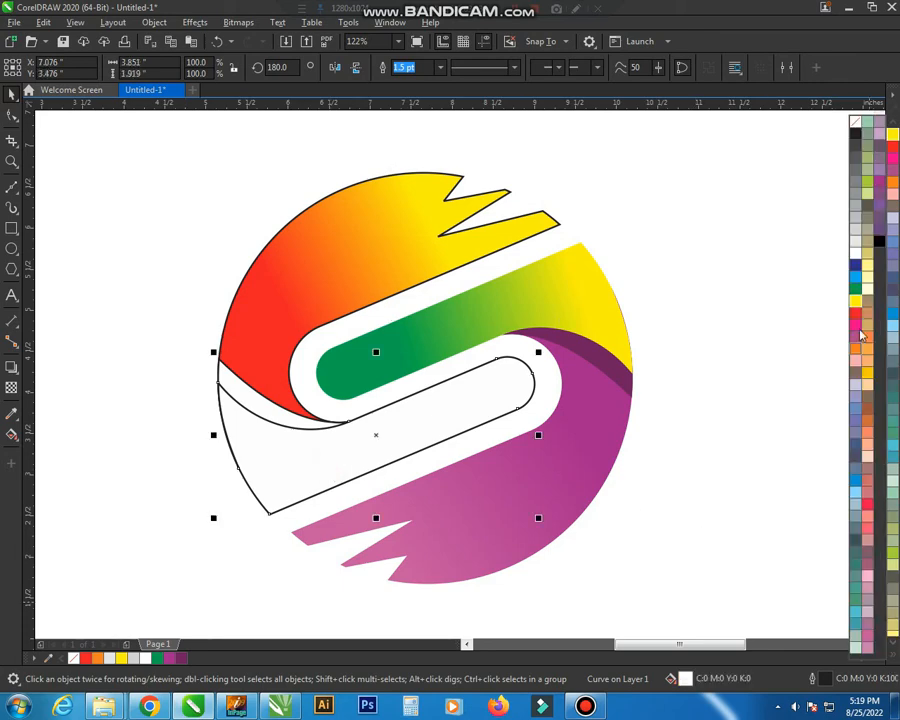
{"action": "left_click", "coordinate": [857, 268]}
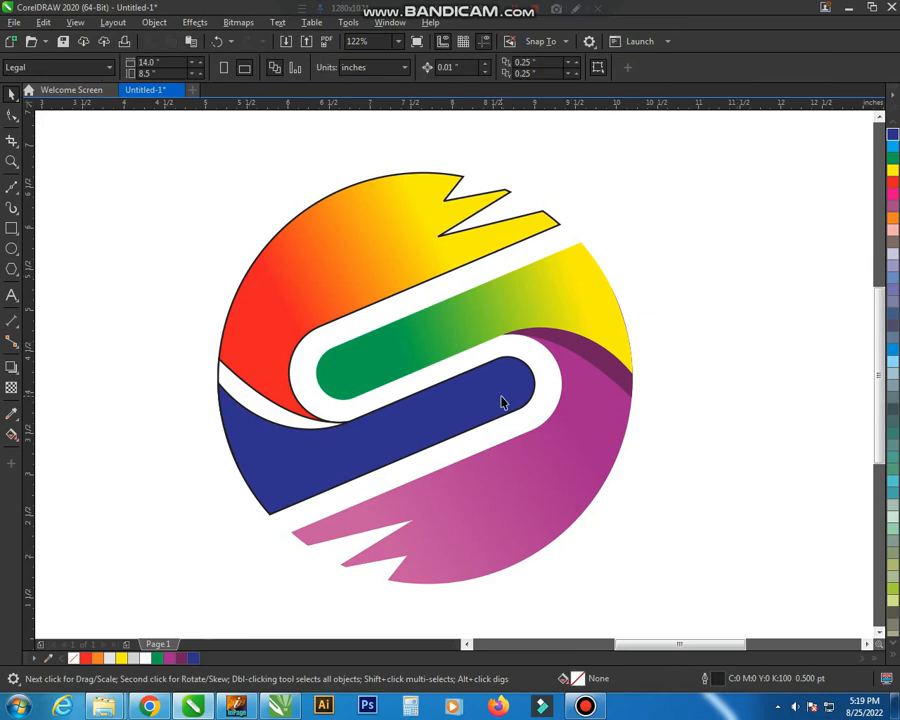
- Apply a linear fountain fill to the lower-left bar, running from dark blue at its rounded end to light blue at its wide end
{"action": "left_click", "coordinate": [11, 436]}
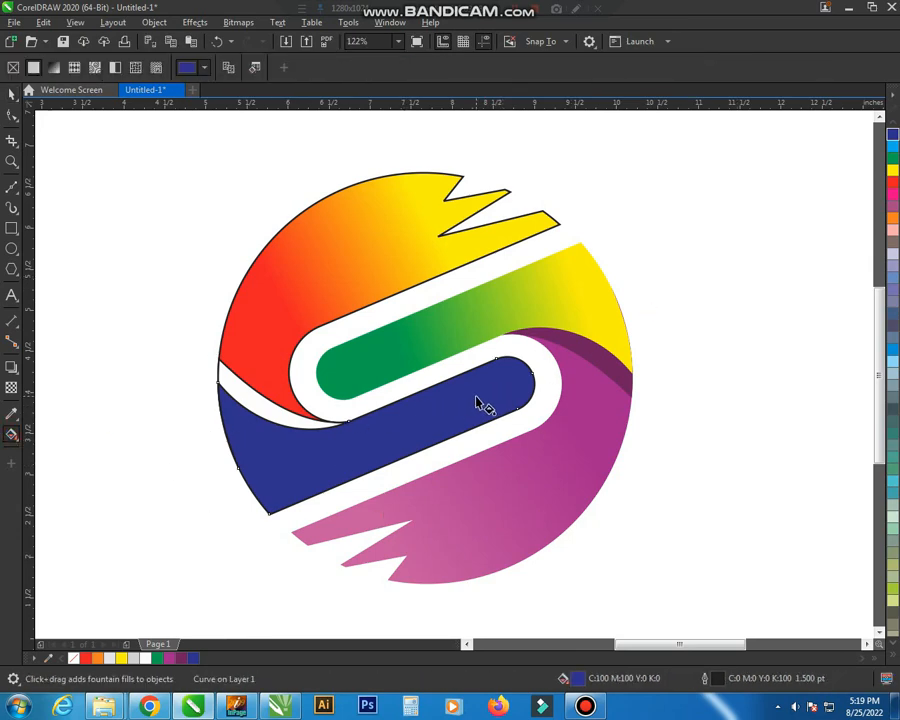
{"action": "left_click_drag", "start_coordinate": [476, 398], "coordinate": [296, 464]}
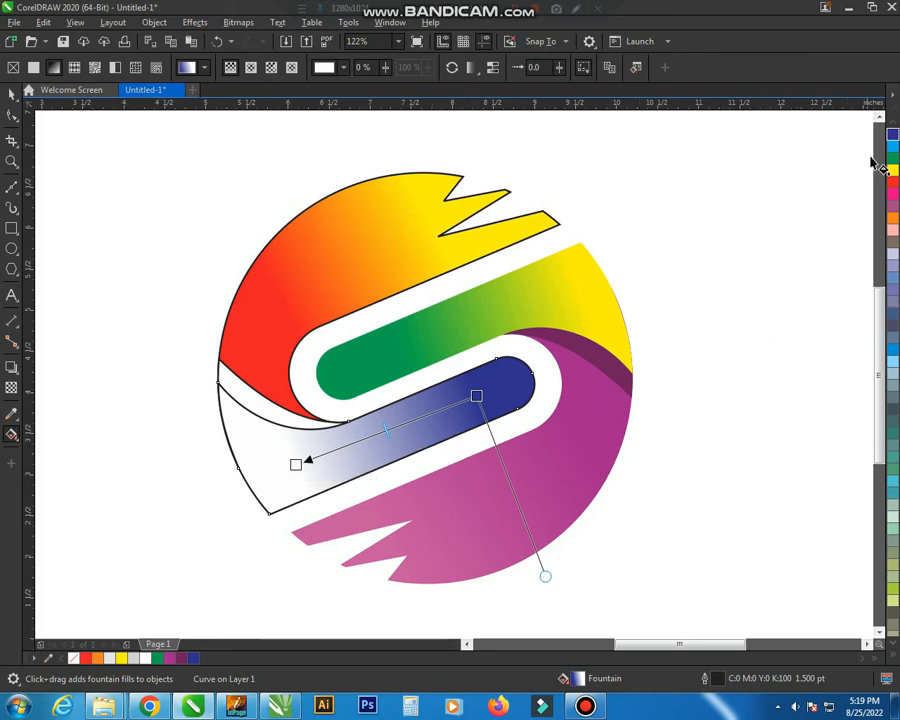
{"action": "left_click_drag", "start_coordinate": [482, 395], "coordinate": [297, 463]}
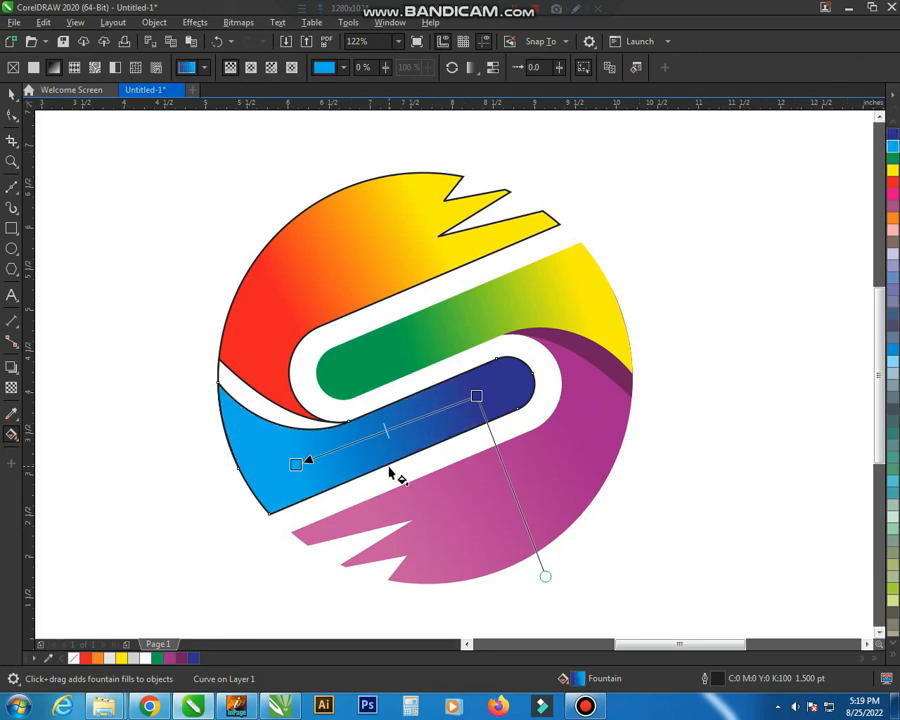
{"action": "left_click", "coordinate": [171, 366]}
{"action": "left_click", "coordinate": [12, 94]}
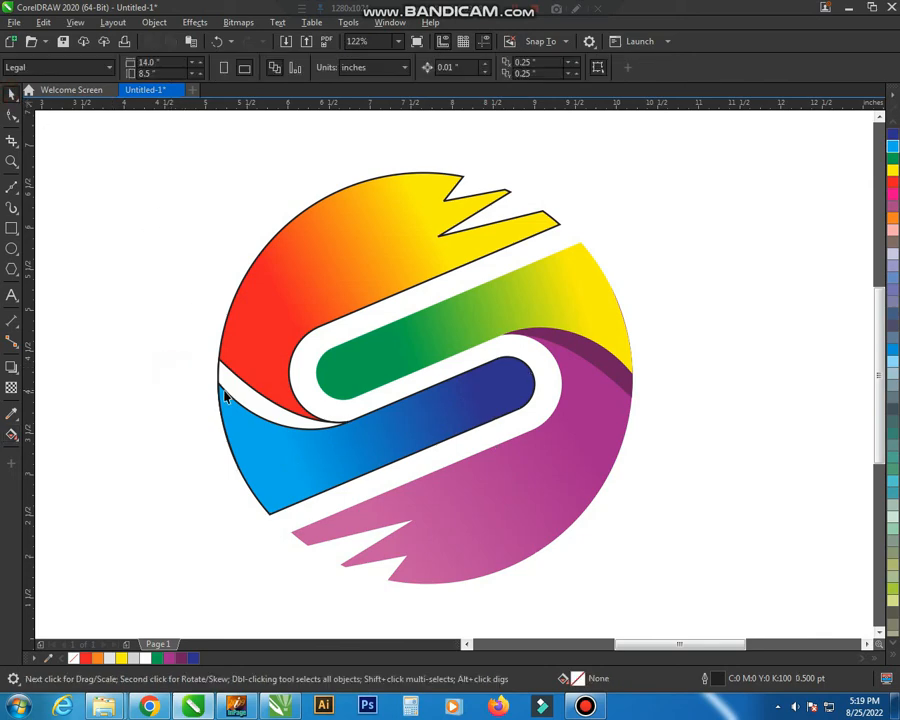
- Fill the thin crescent between the red shape and the blue bar with the dark red C16 M100 Y100 K15
{"action": "left_click", "coordinate": [252, 398]}
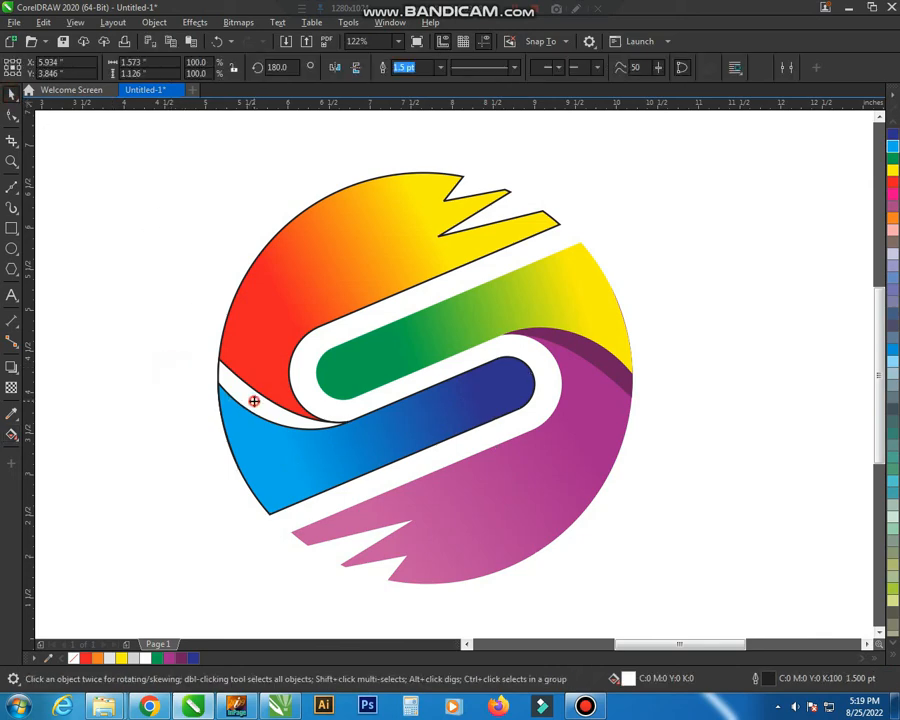
{"action": "left_click", "coordinate": [892, 182]}
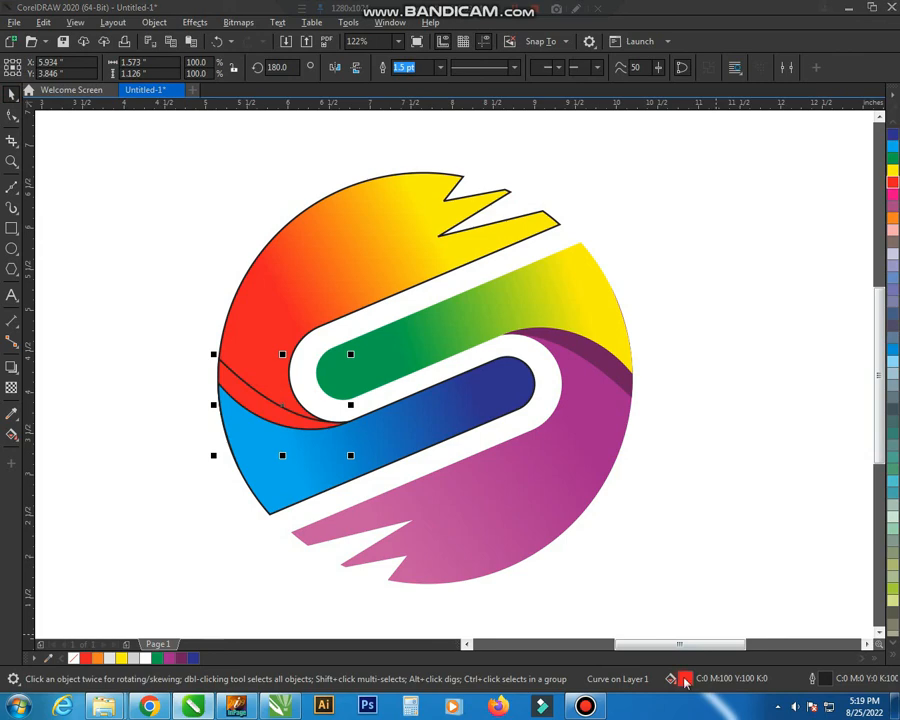
{"action": "double_click", "coordinate": [686, 680]}
{"action": "left_click", "coordinate": [259, 224]}
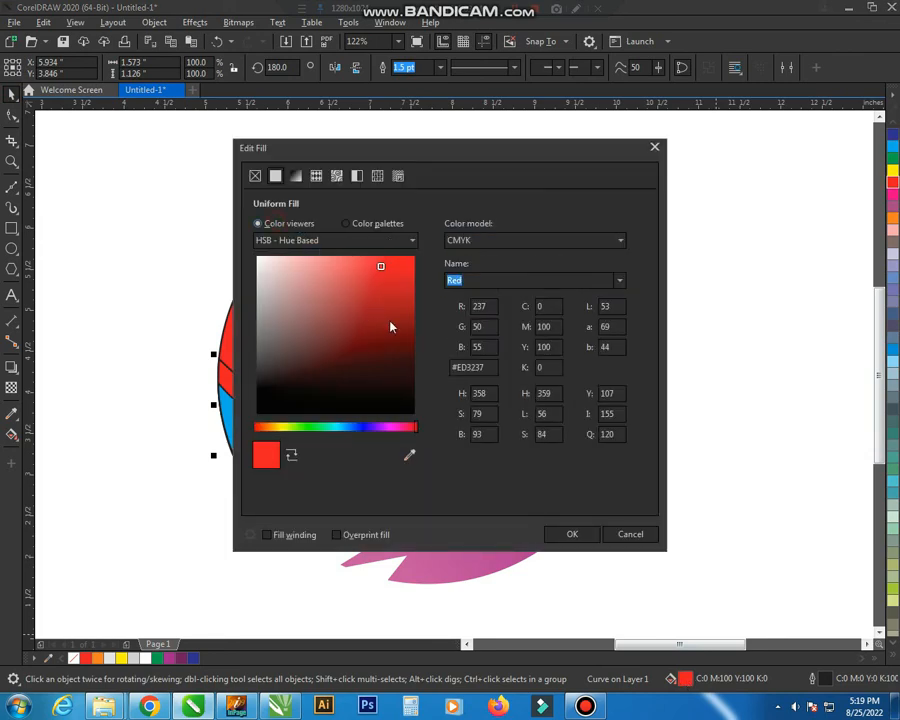
{"action": "left_click_drag", "start_coordinate": [381, 269], "coordinate": [415, 297]}
{"action": "left_click_drag", "start_coordinate": [407, 155], "coordinate": [455, 163]}
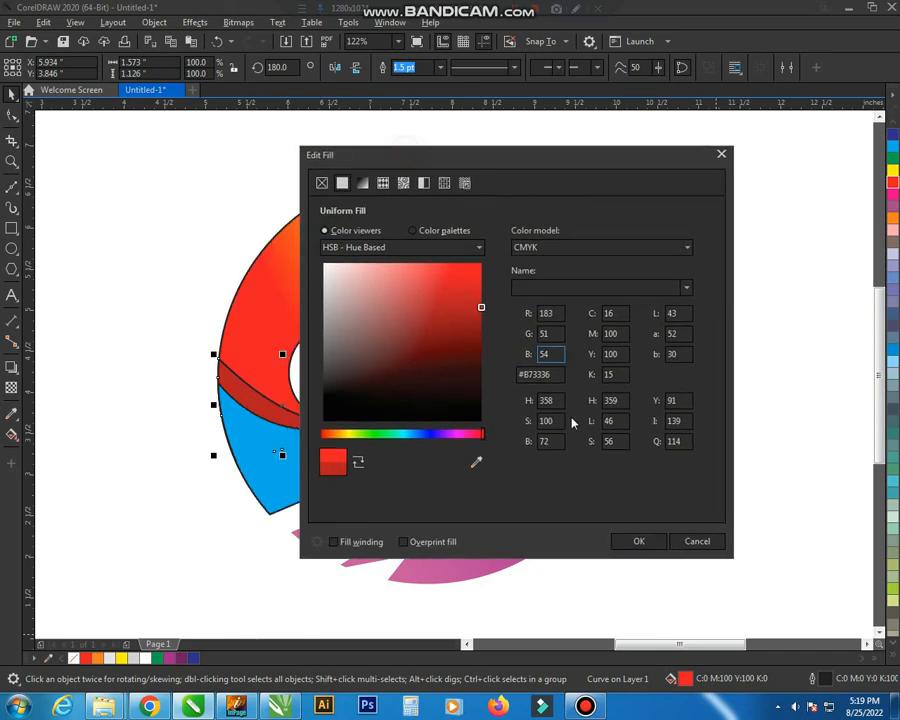
{"action": "left_click", "coordinate": [638, 541]}
- Select all six logo shapes and remove their outlines
{"action": "left_click_drag", "start_coordinate": [669, 151], "coordinate": [200, 605]}
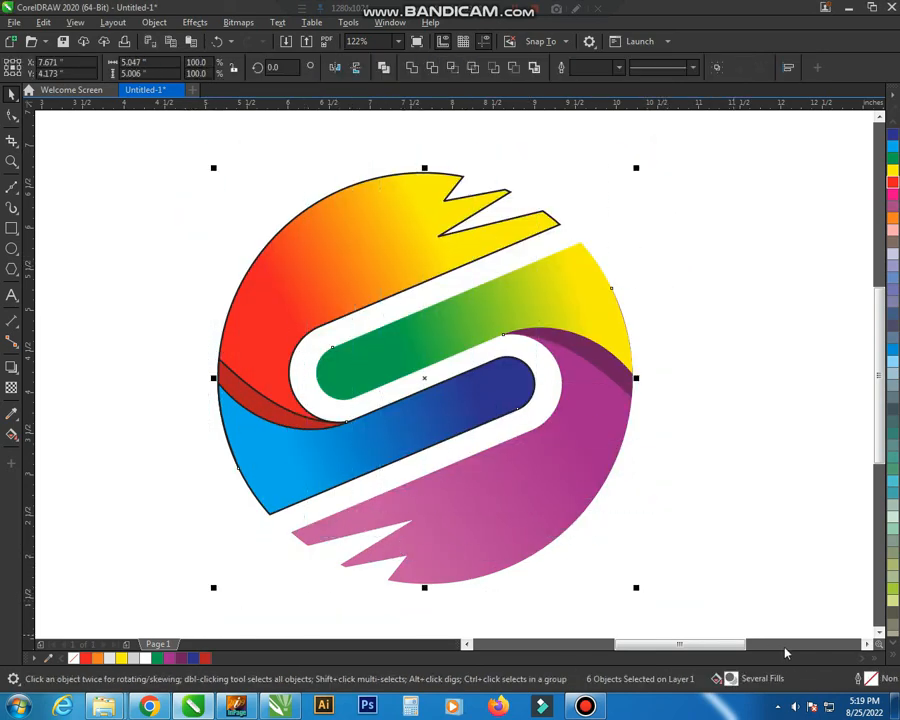
{"action": "left_click", "coordinate": [893, 657]}
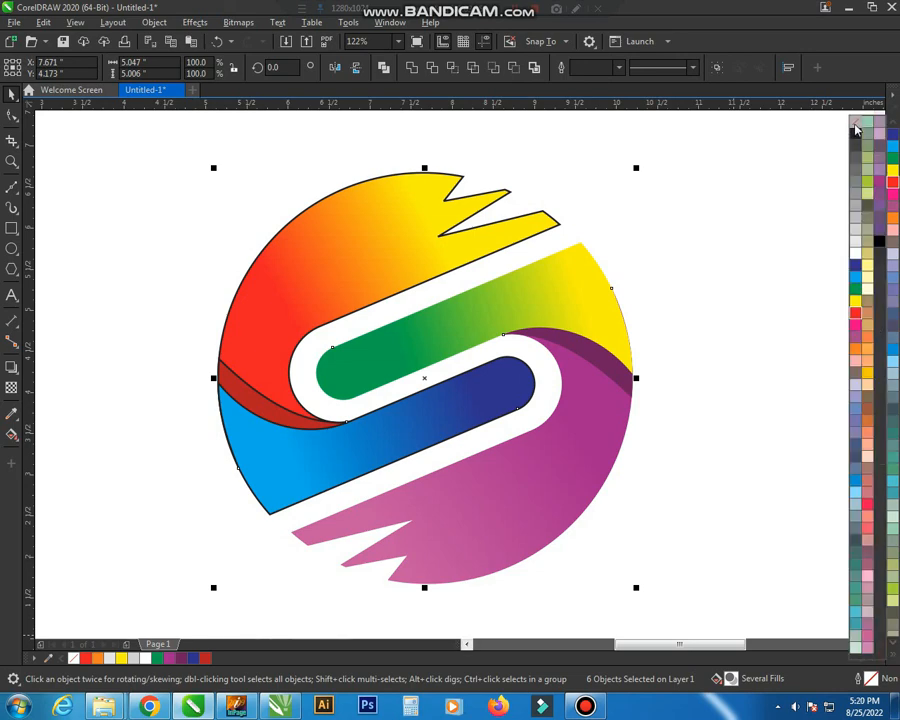
{"action": "right_click", "coordinate": [853, 122]}
{"action": "left_click", "coordinate": [674, 226]}
- Select the whole logo, enlarge it to about 5.23 by 5.18 inches, and move it toward the right side of the page
{"action": "key", "text": "z"}
{"action": "right_click", "coordinate": [452, 328]}
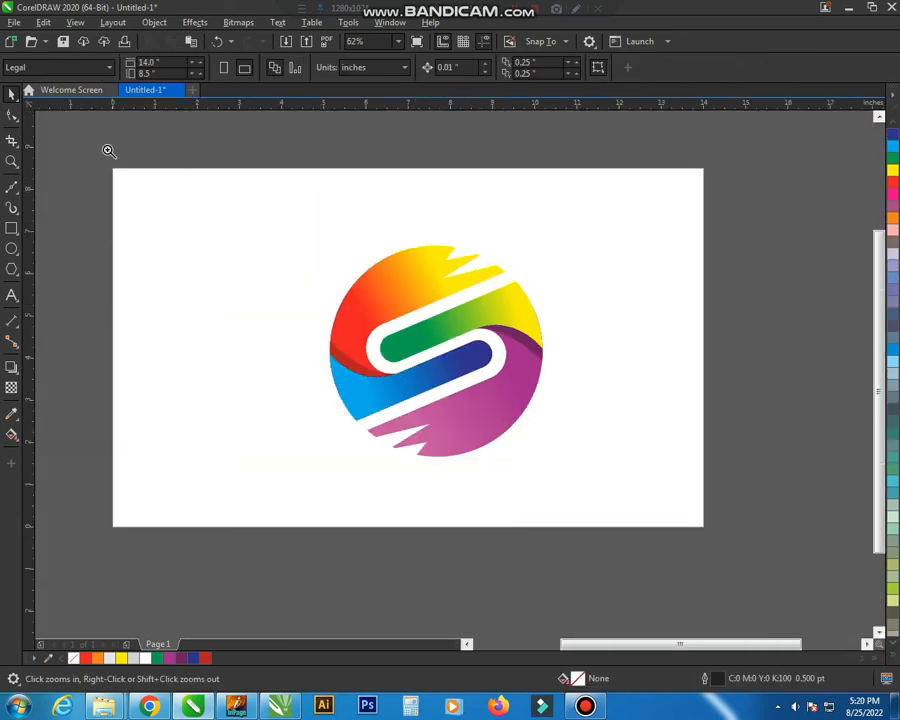
{"action": "left_click_drag", "start_coordinate": [88, 141], "coordinate": [560, 514]}
{"action": "key", "text": "space"}
{"action": "left_click_drag", "start_coordinate": [649, 183], "coordinate": [455, 456]}
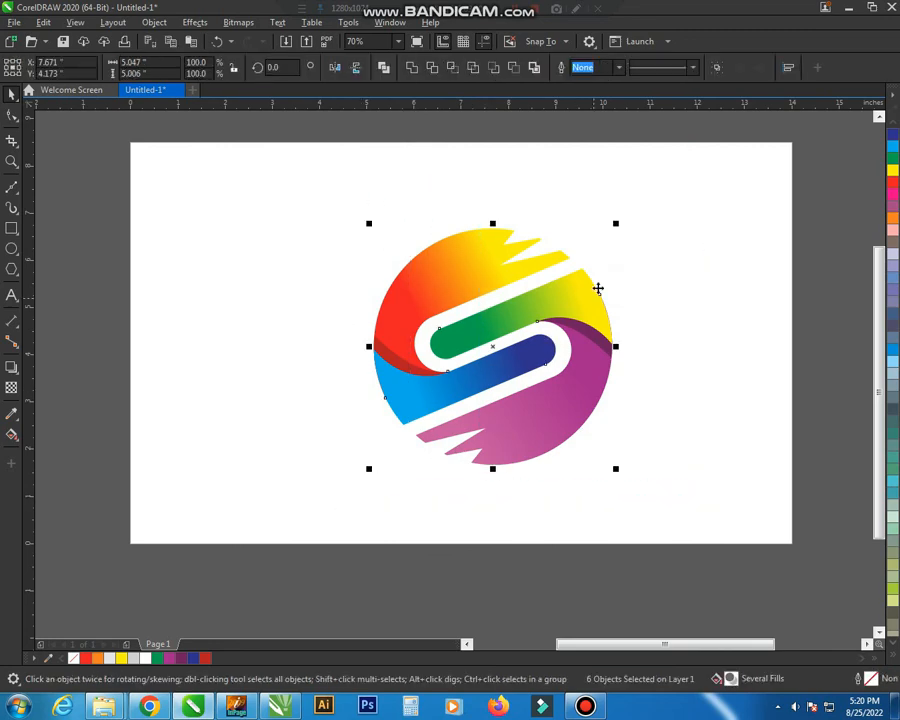
{"action": "left_click_drag", "start_coordinate": [620, 226], "coordinate": [593, 251]}
{"action": "left_click_drag", "start_coordinate": [546, 305], "coordinate": [675, 290]}
{"action": "left_click_drag", "start_coordinate": [720, 420], "coordinate": [746, 445]}
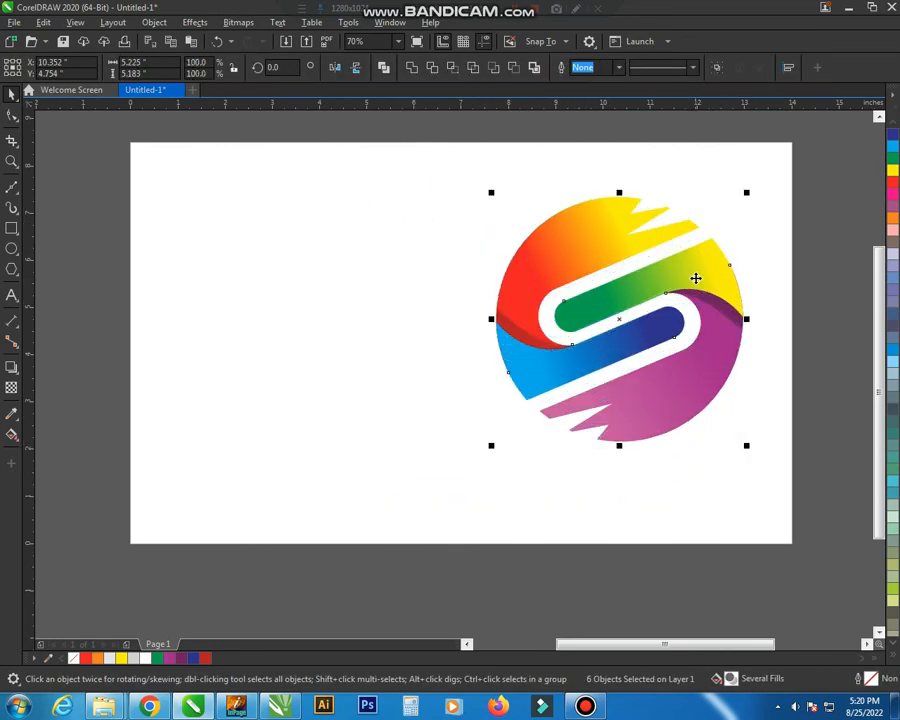
- Group the logo's shapes and center the group on the page
{"action": "key", "text": "ctrl+g"}
{"action": "key", "text": "p"}
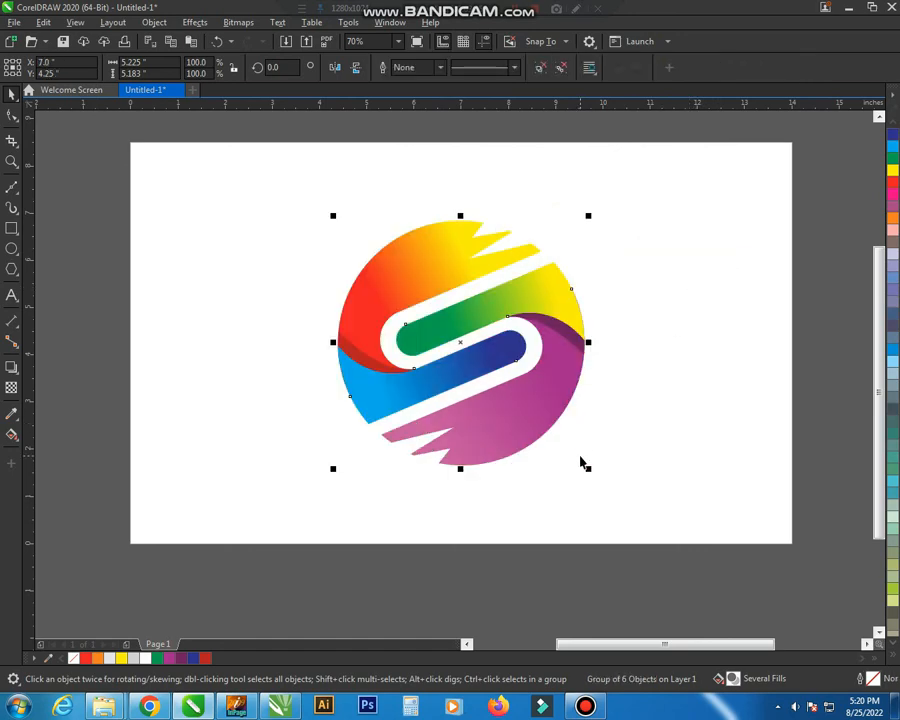